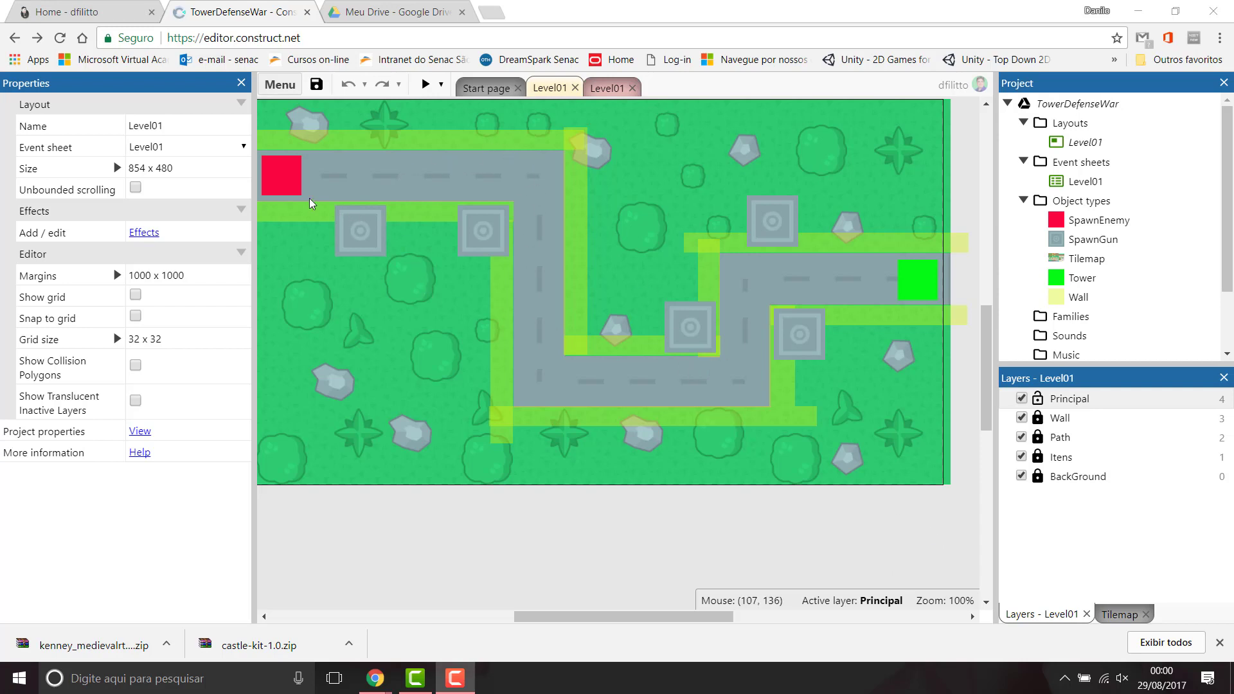
Step: Open the Tower sprite's frame in the image editor to load a new picture
left_click(281, 168)
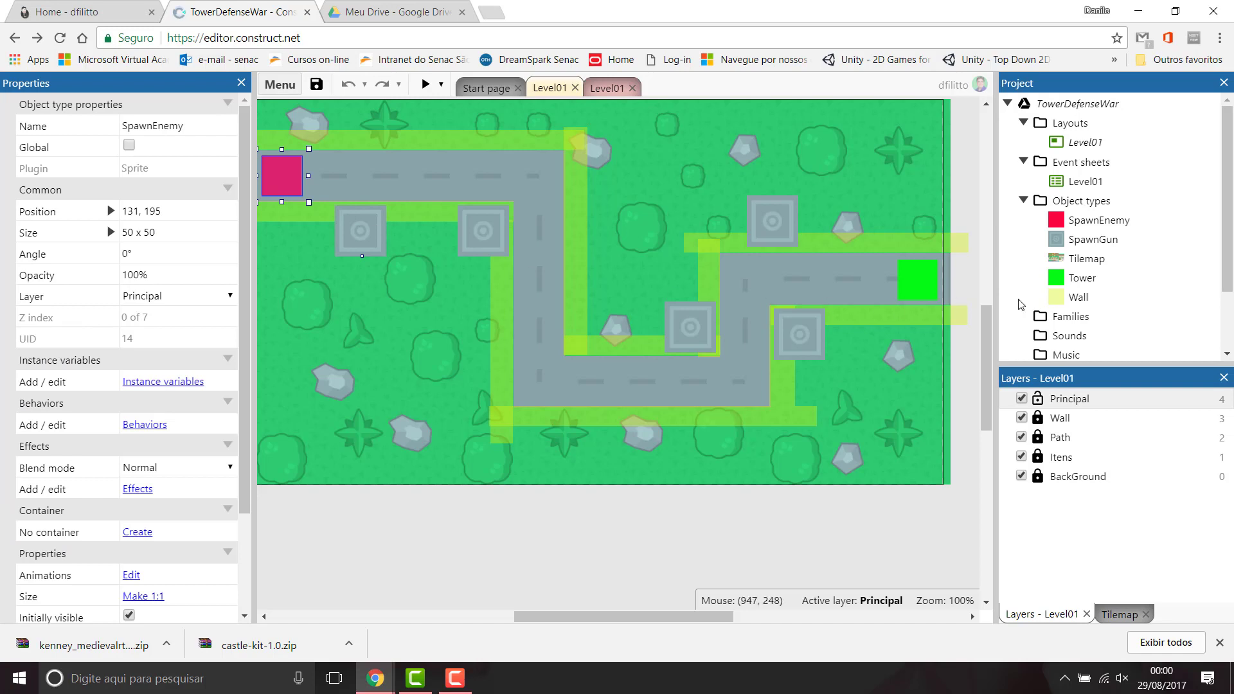
left_click(906, 286)
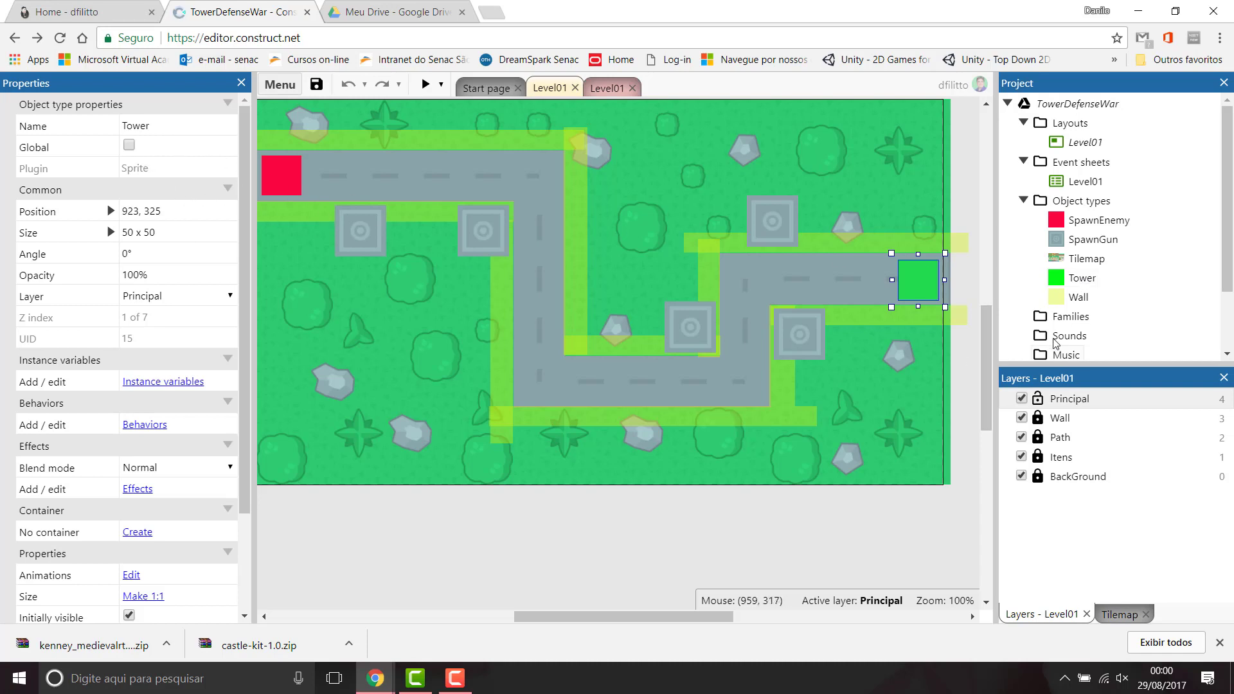
double_click(1082, 278)
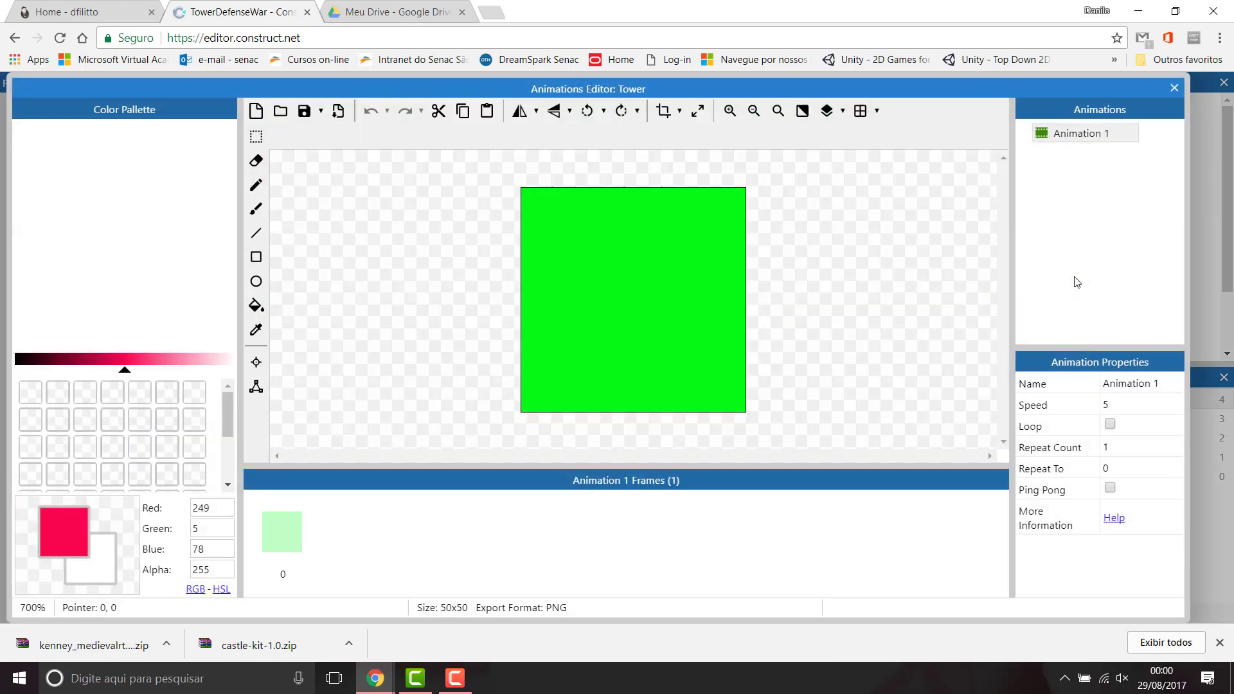
left_click(280, 110)
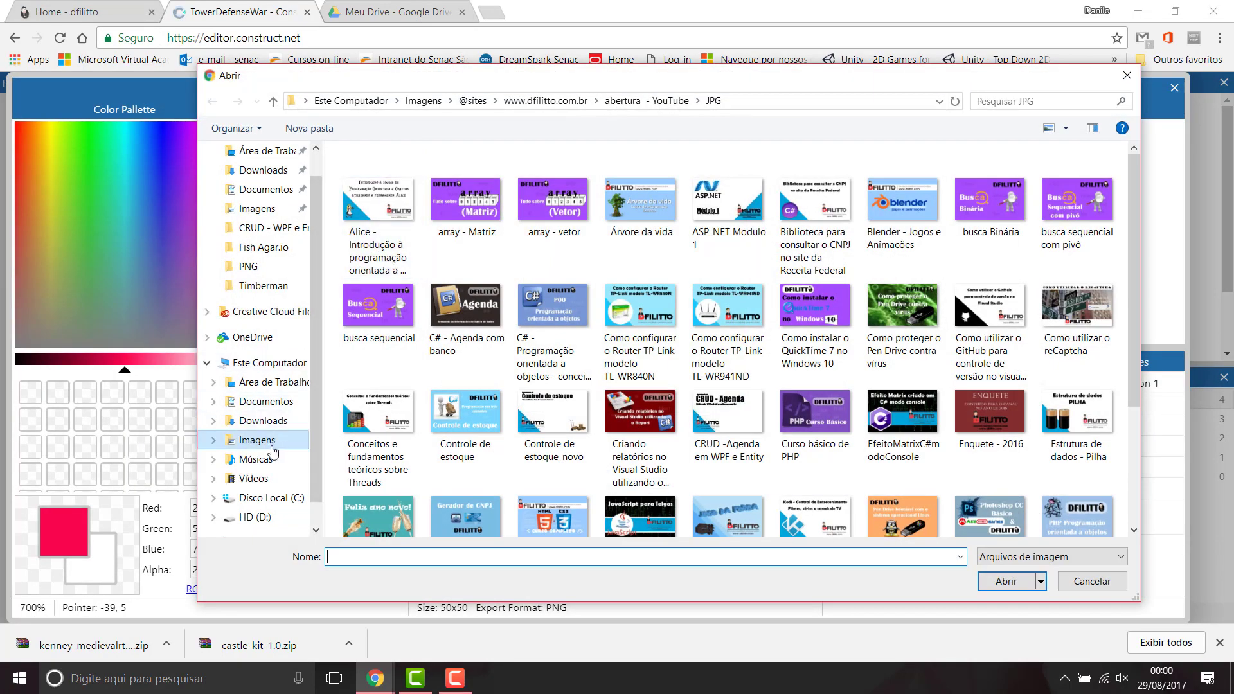
Step: Load the Tower picture from the Tower Defense War folder as the sprite image
left_click(255, 517)
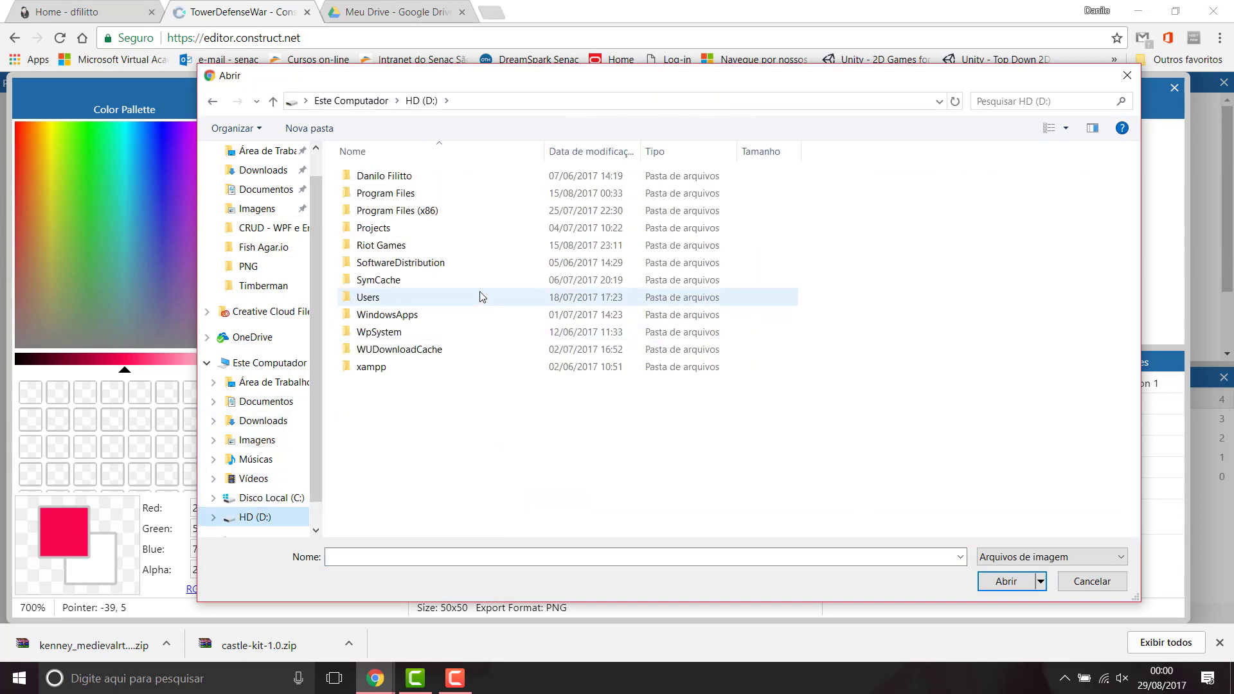
double_click(392, 182)
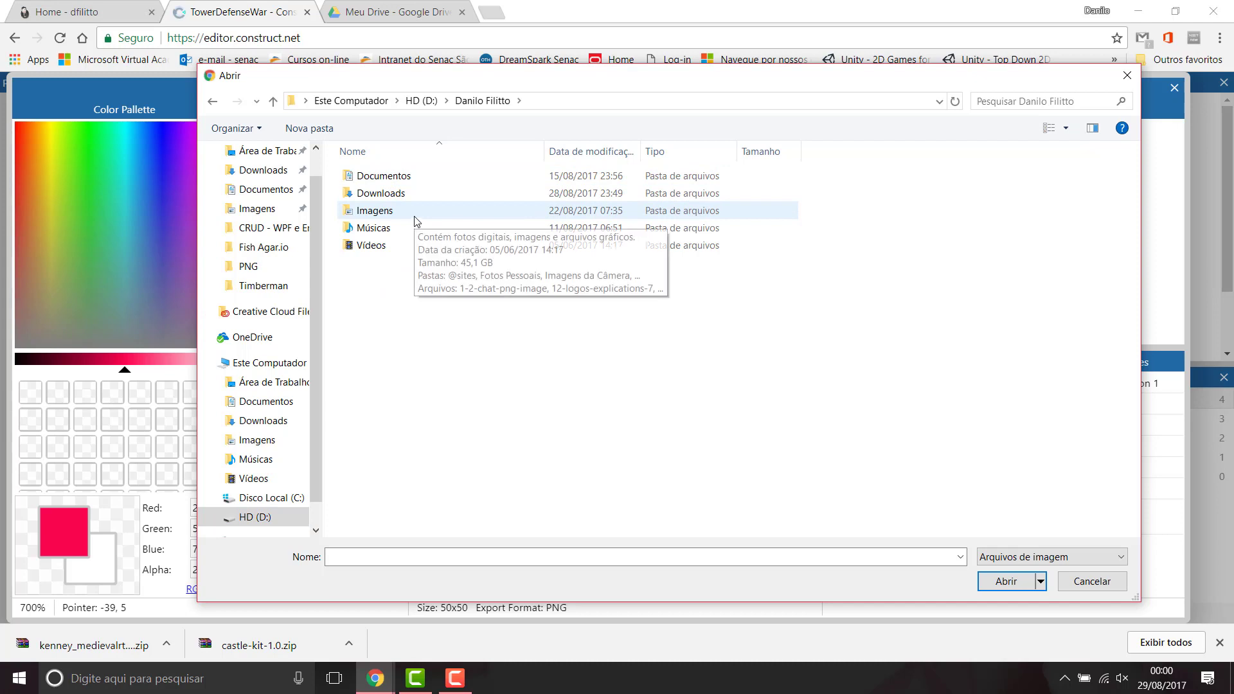
double_click(378, 176)
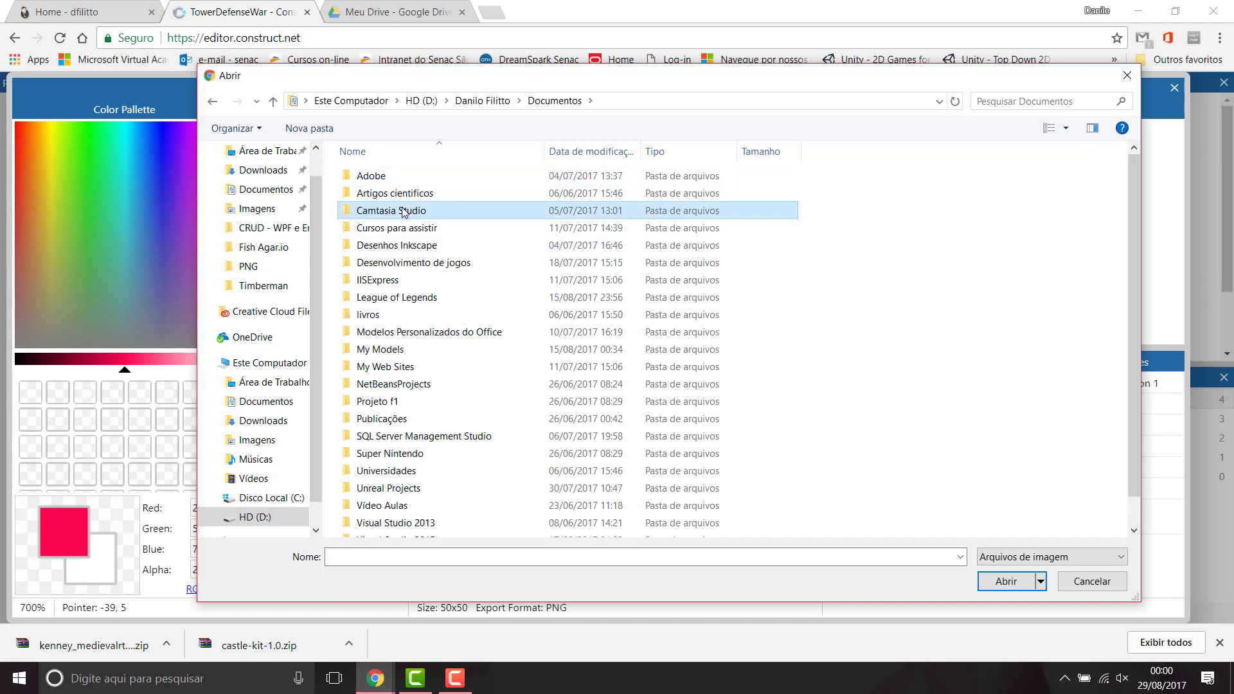
double_click(412, 263)
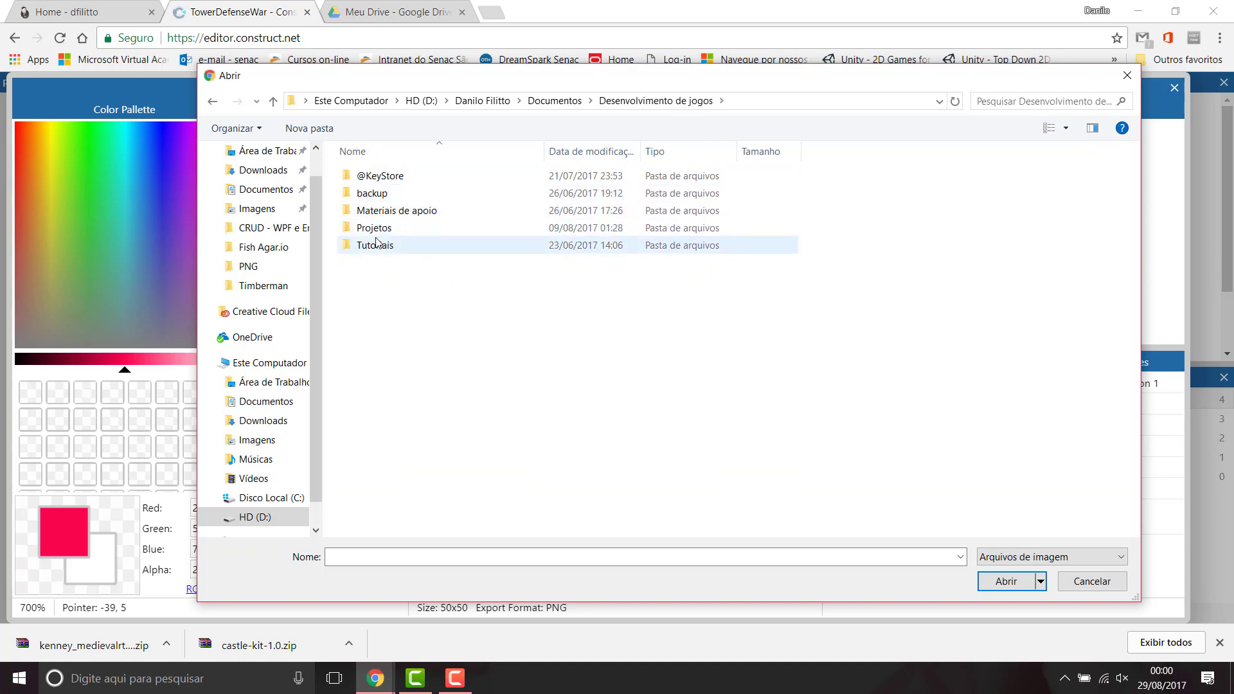
double_click(372, 229)
double_click(395, 210)
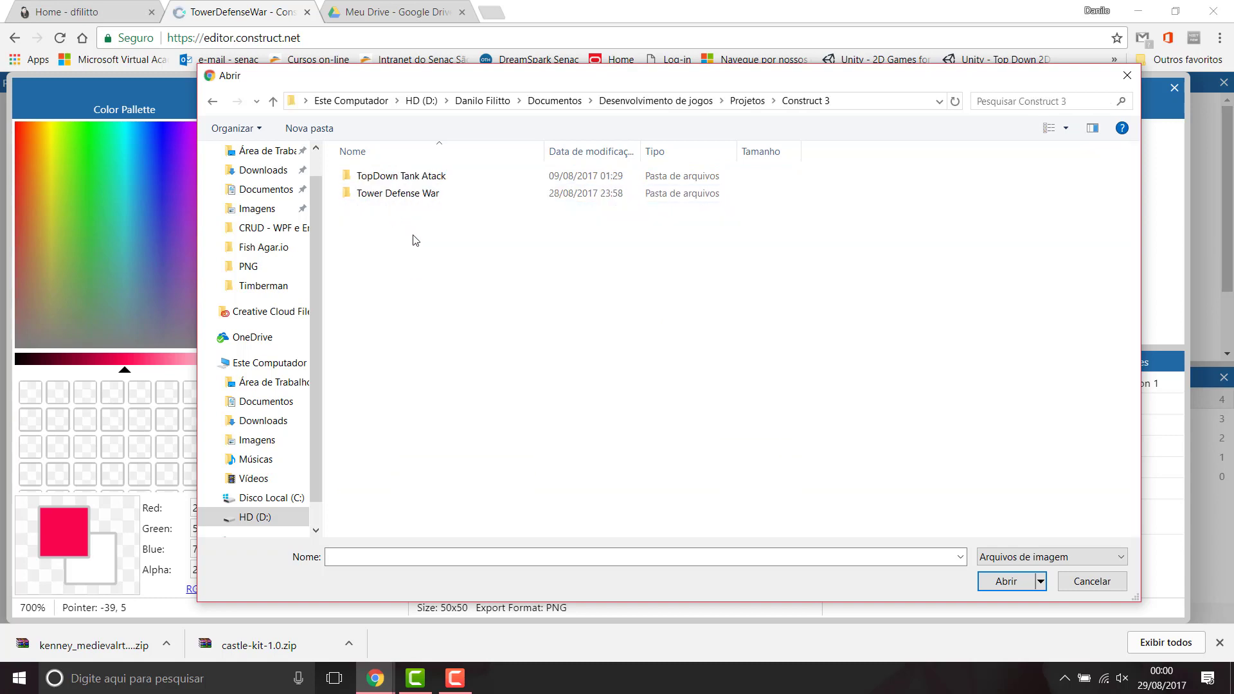
double_click(404, 193)
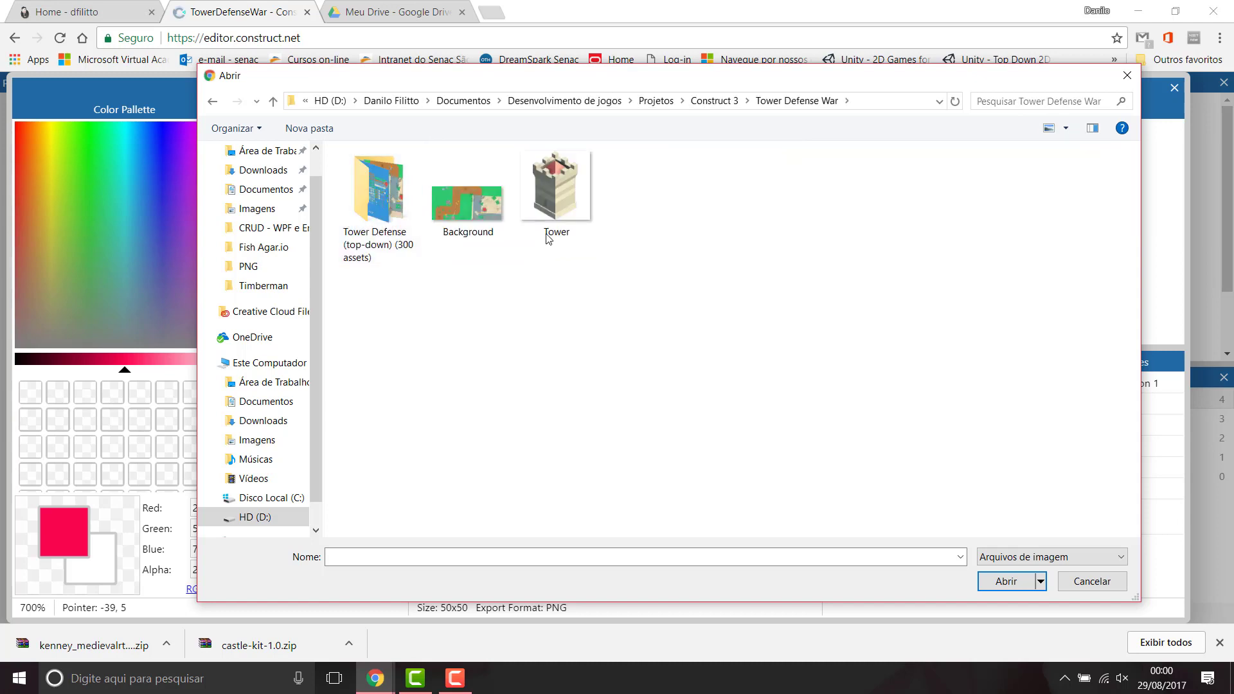
double_click(557, 207)
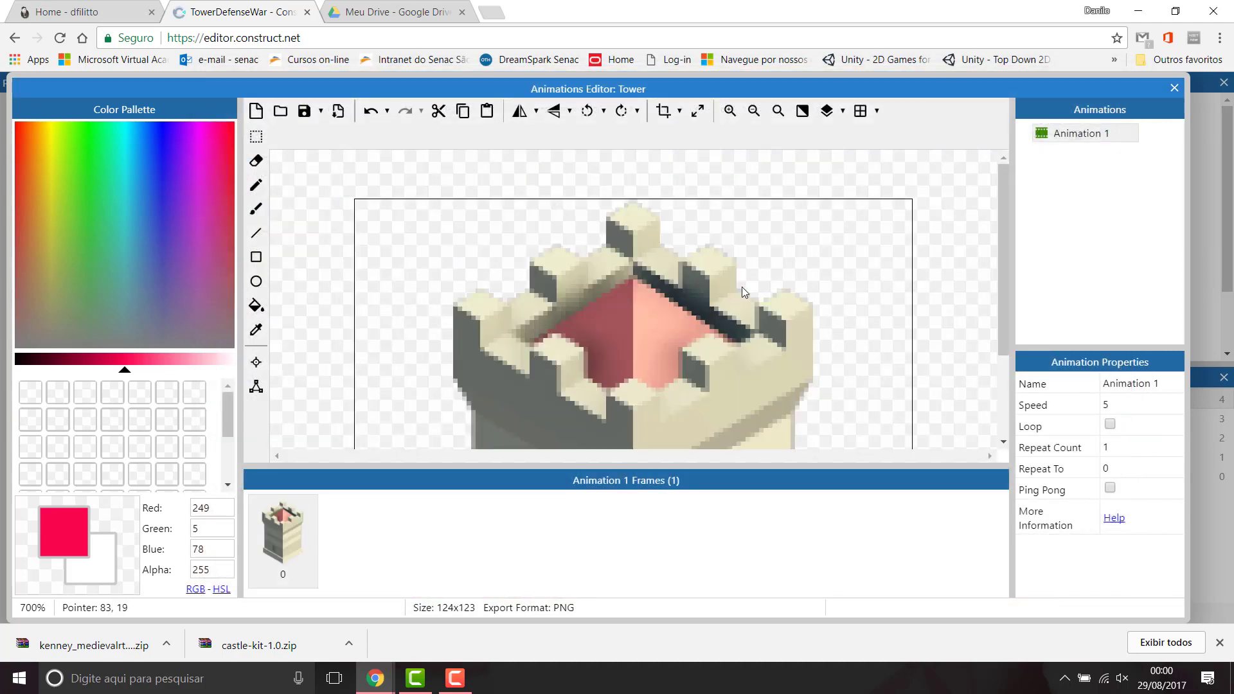
left_click(1173, 89)
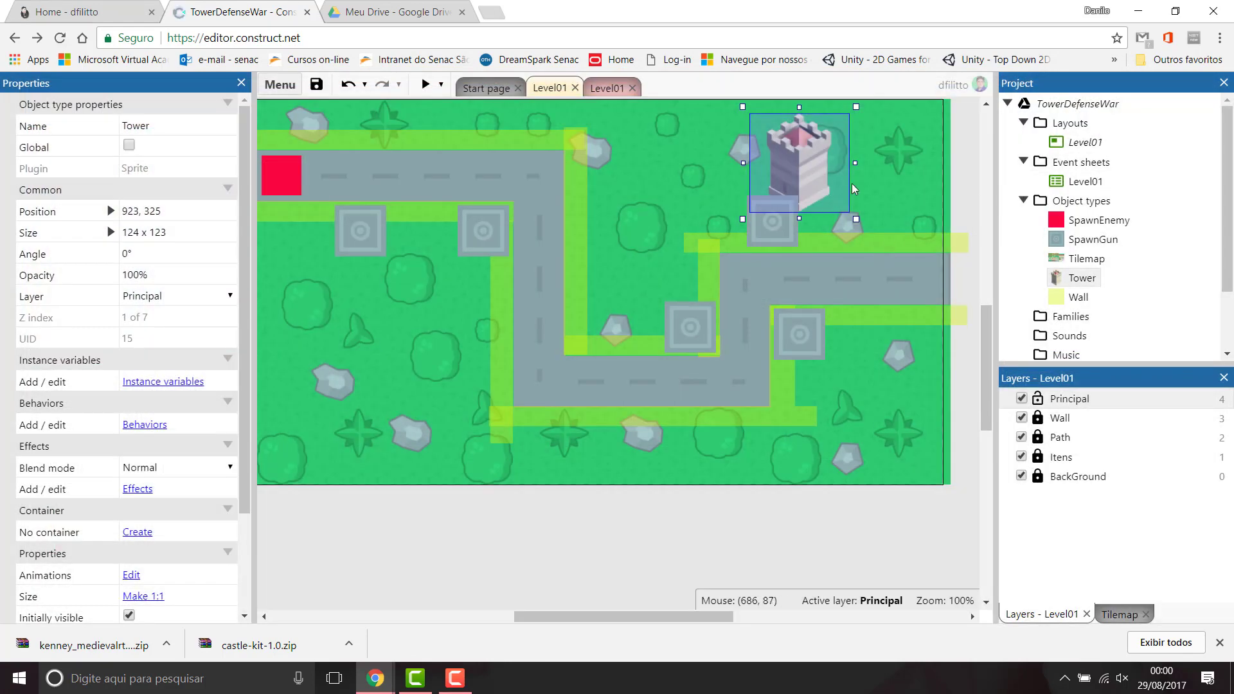
Step: Drag the castle Tower onto the road's right end and fine-tune it to 1078, 434
left_click_drag(827, 189, 918, 262)
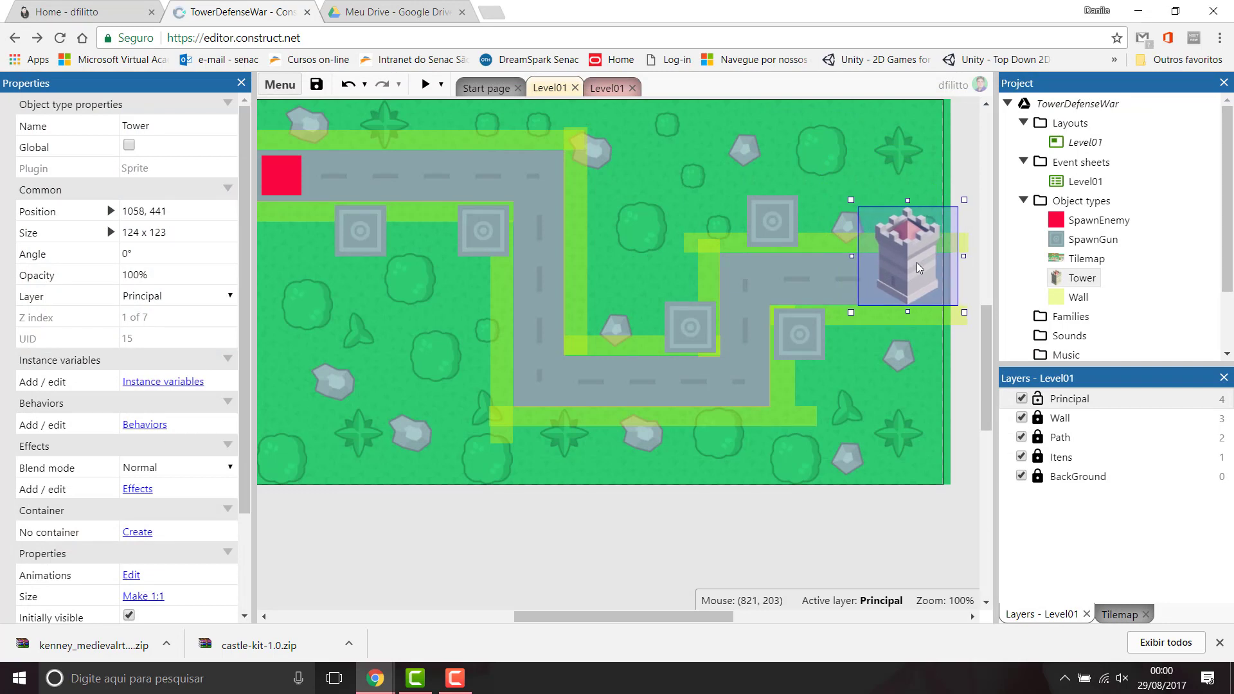
left_click(976, 166)
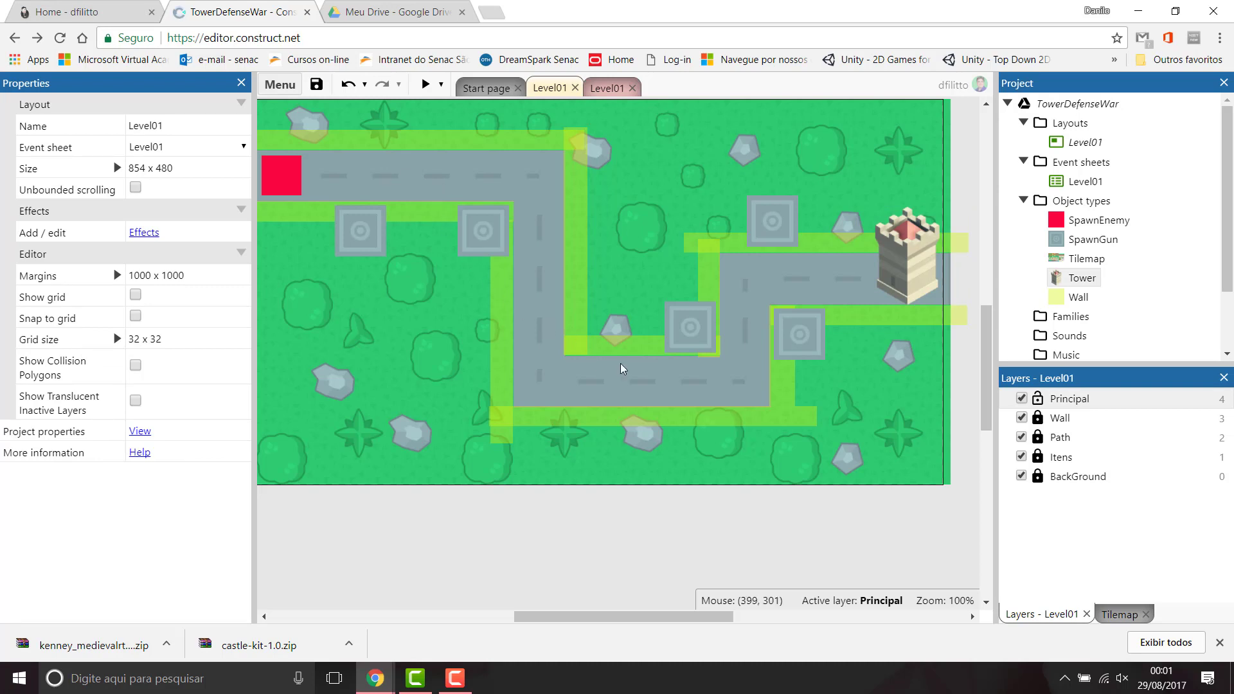
left_click_drag(906, 269, 921, 289)
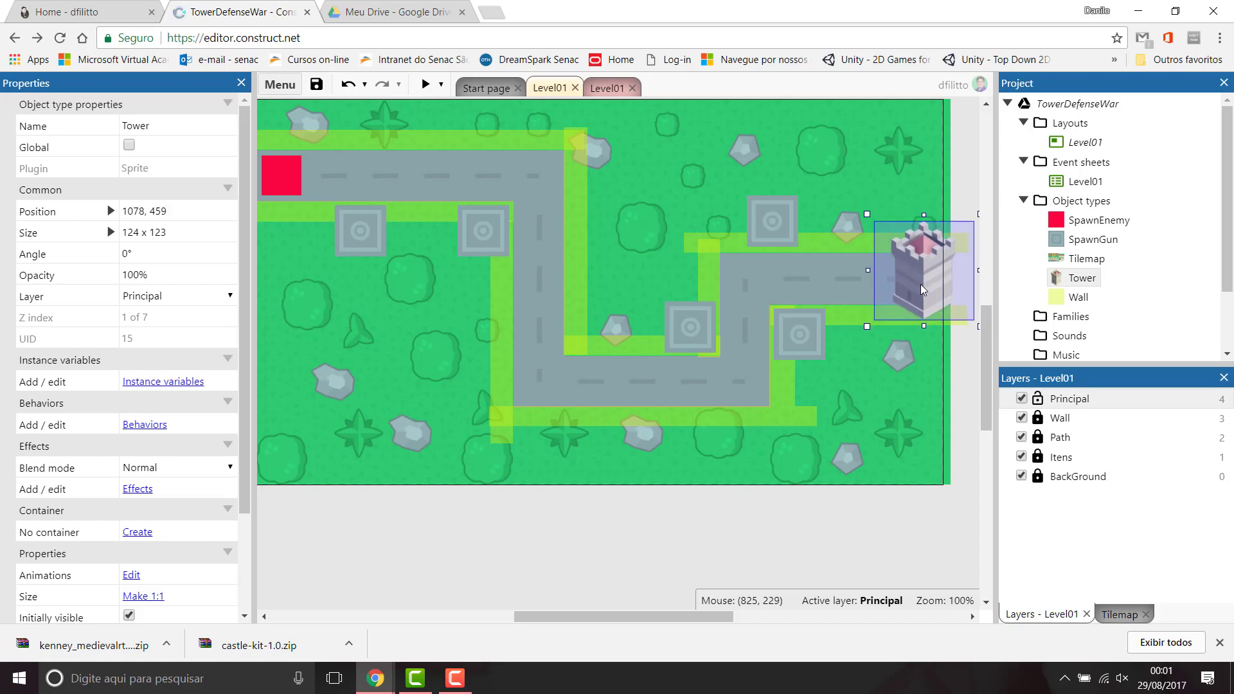
left_click(837, 513)
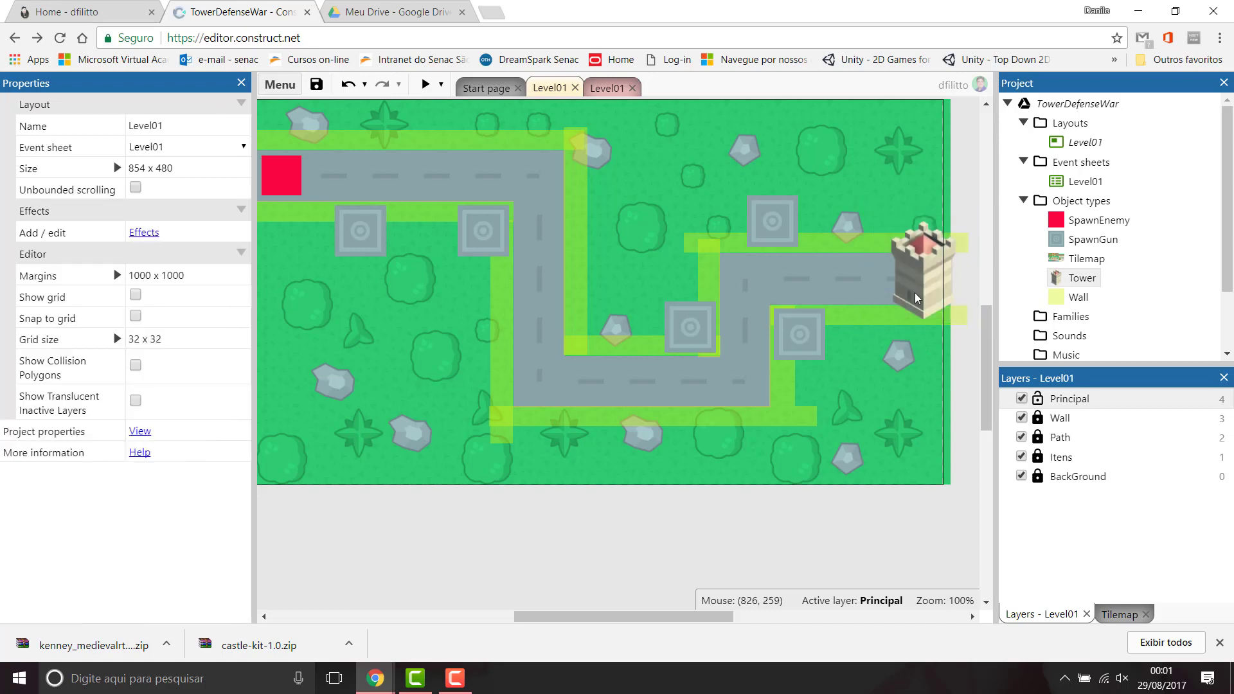
left_click_drag(916, 292, 917, 267)
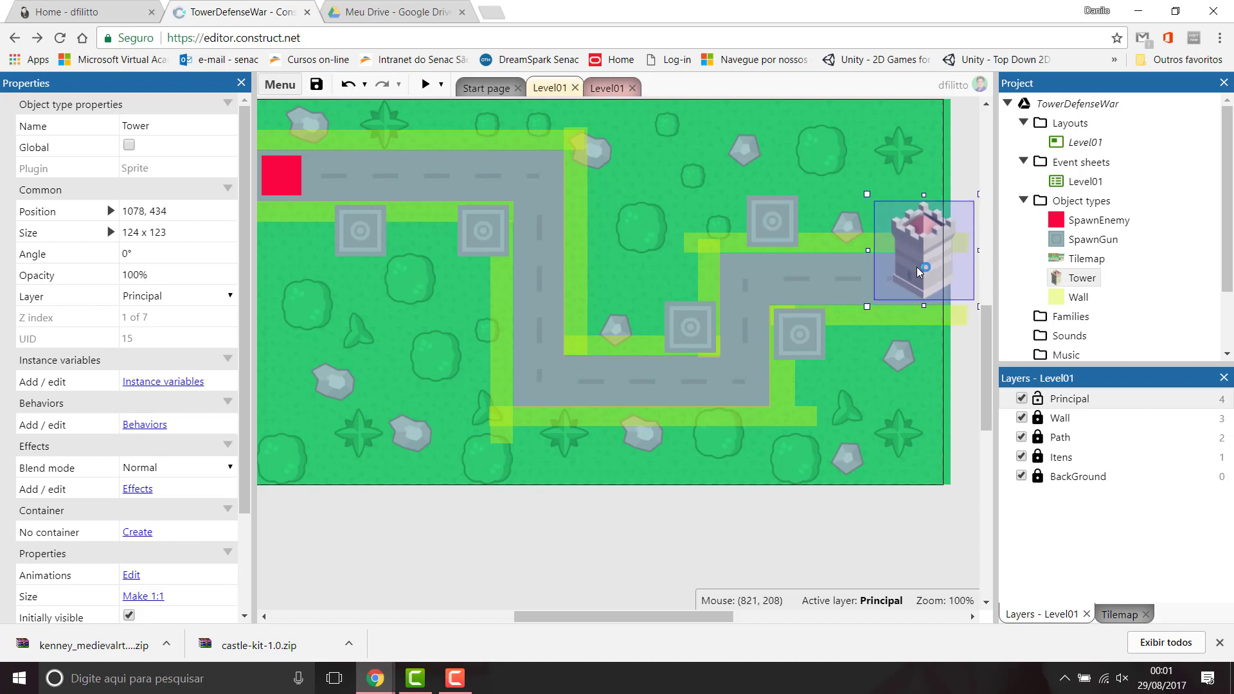
left_click(877, 566)
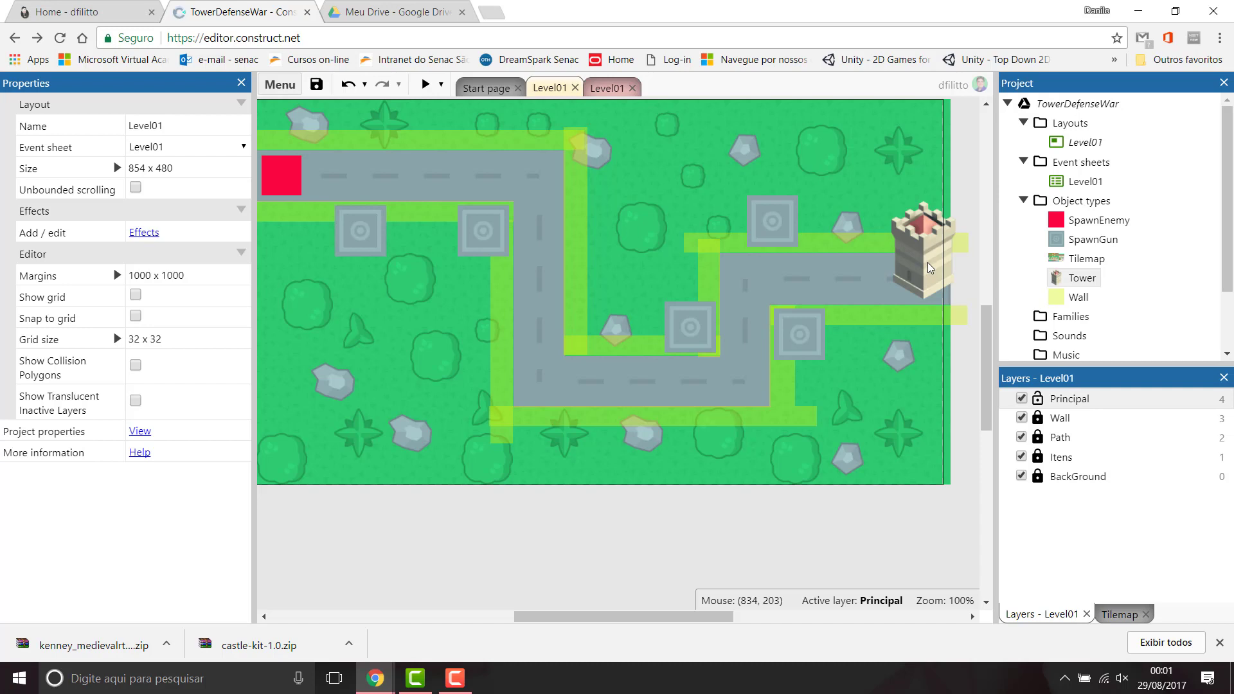
left_click(930, 266)
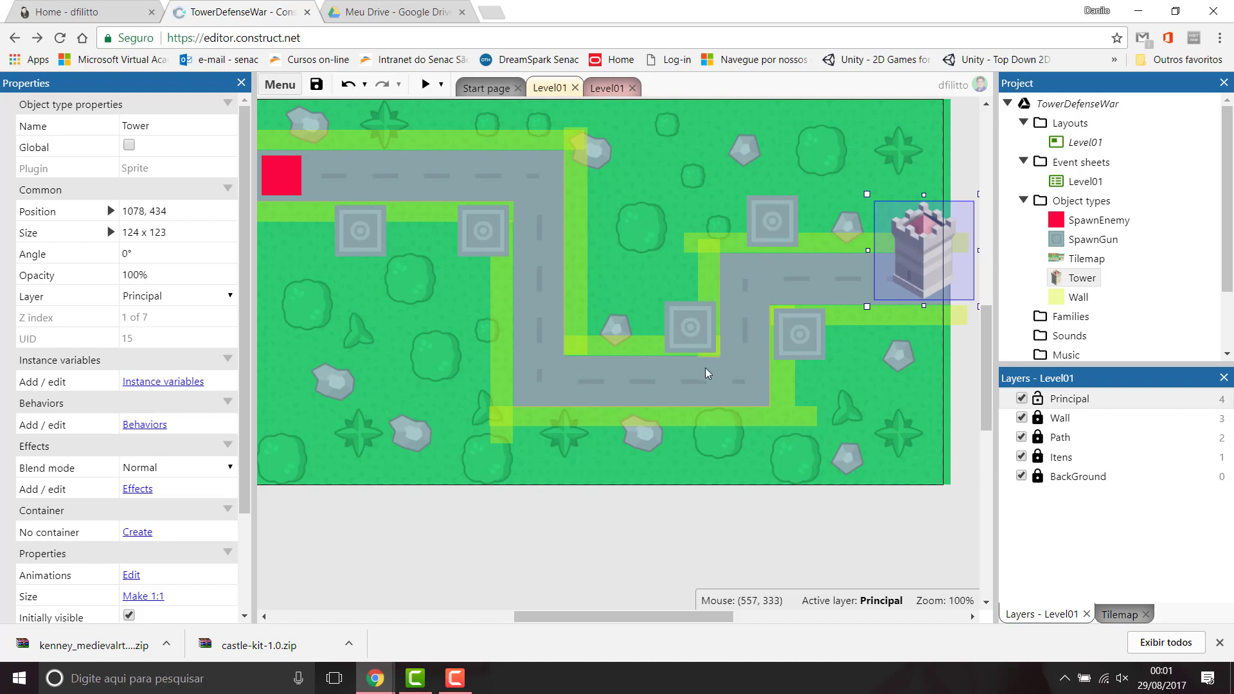
left_click(454, 512)
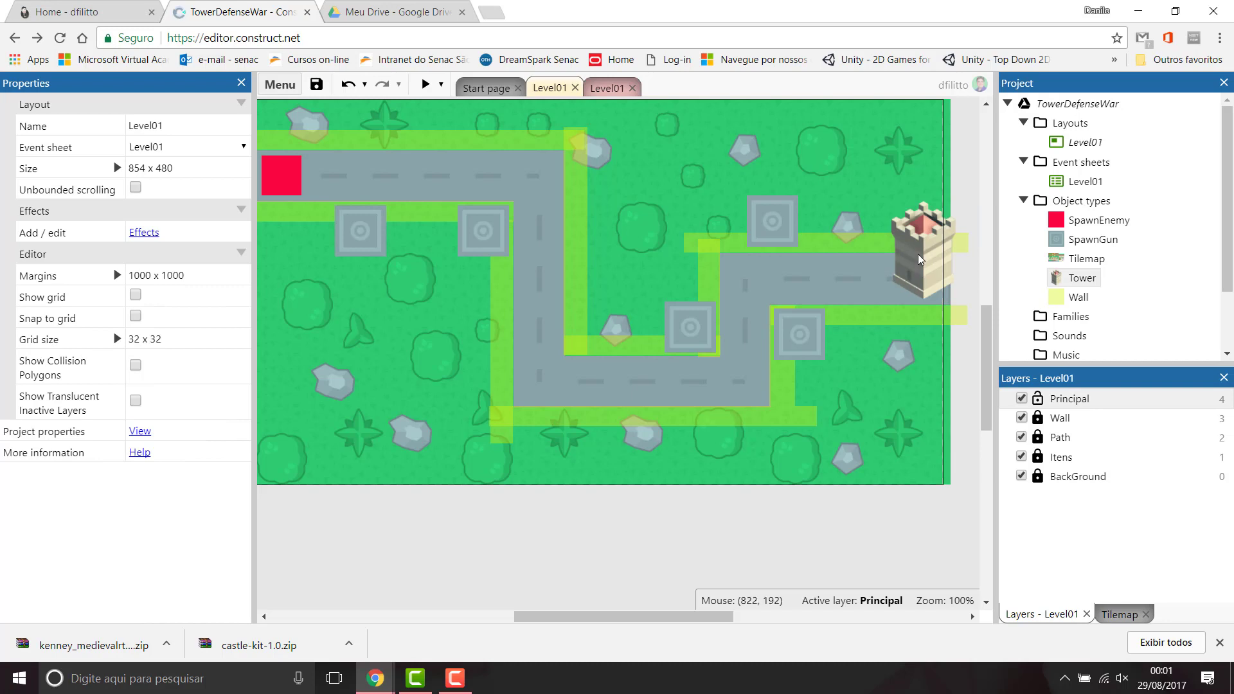
left_click(921, 256)
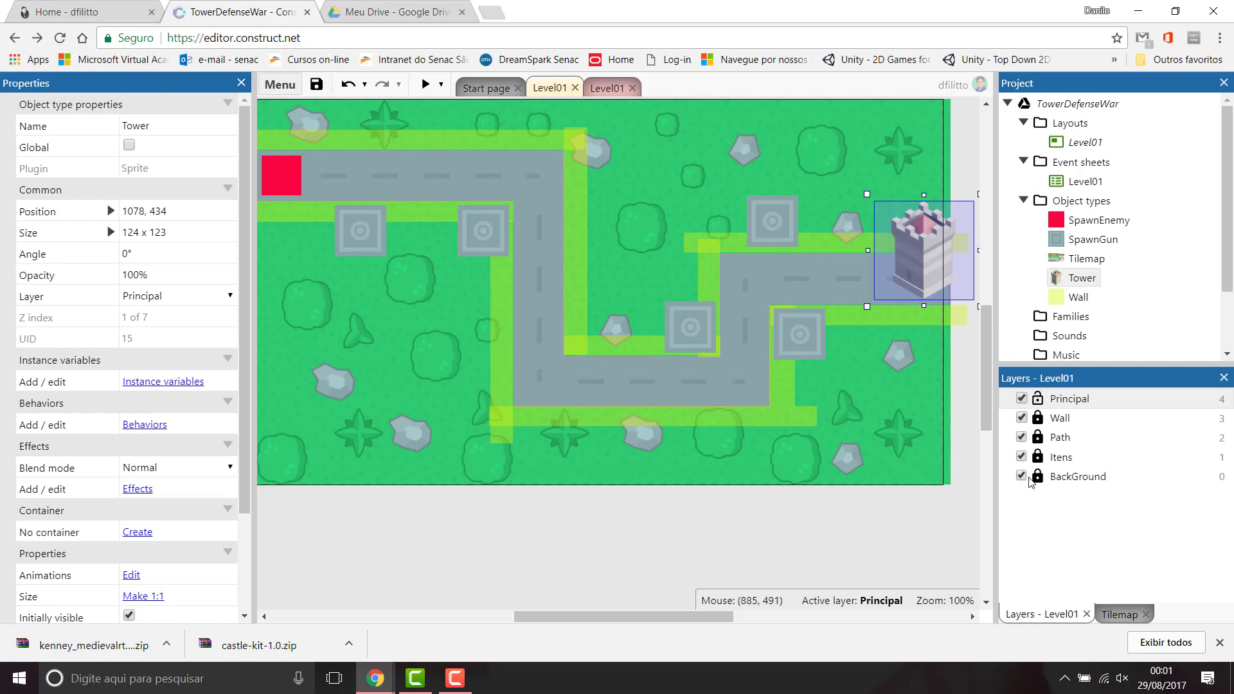
Step: Create a Sprite object type called Enemy on the Principal layer
left_click(1065, 400)
double_click(341, 518)
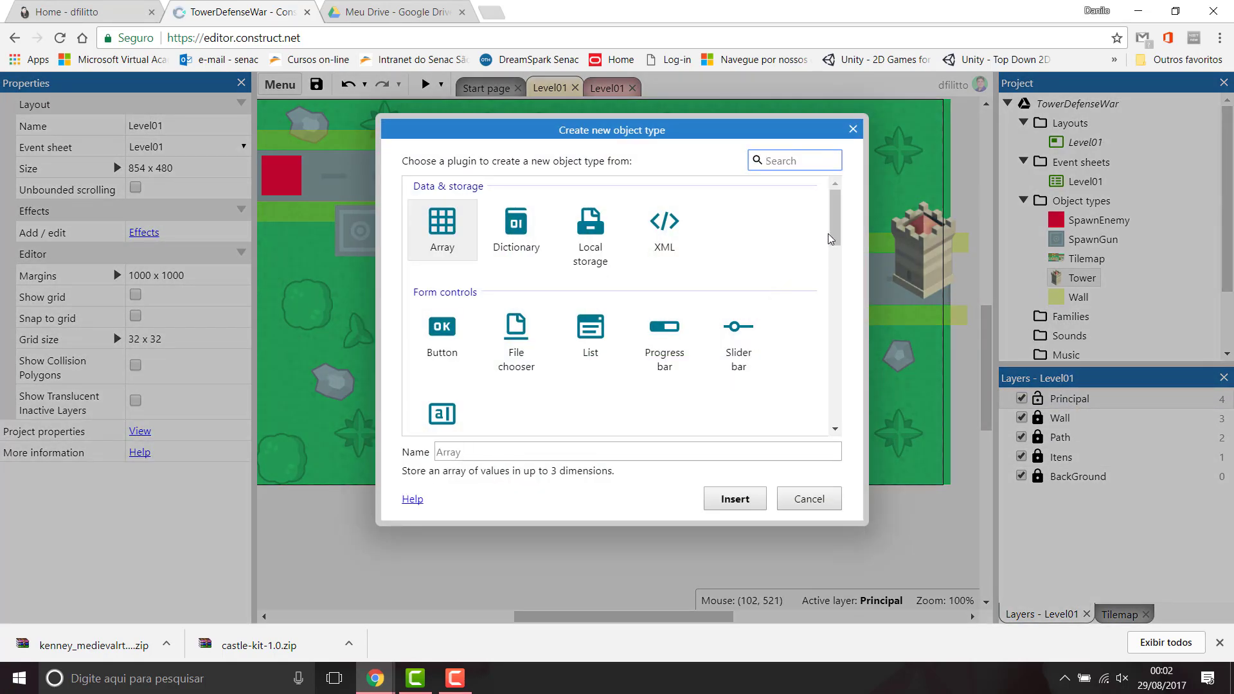
left_click_drag(833, 236, 834, 270)
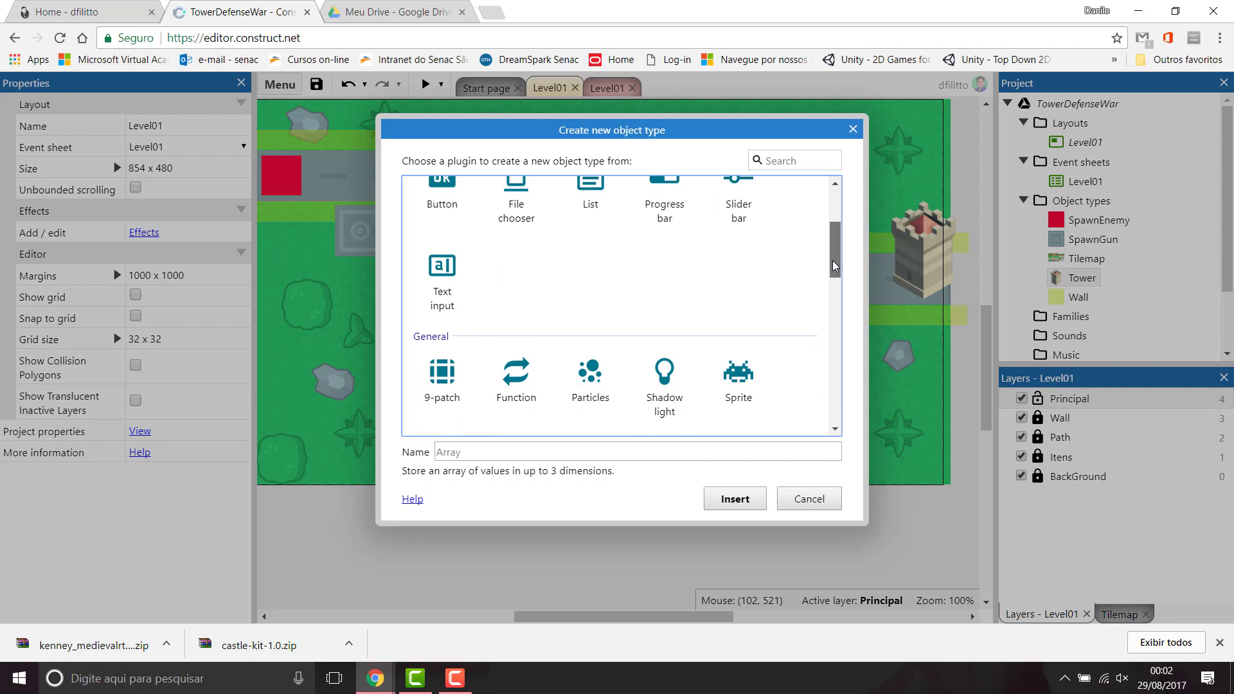
left_click(739, 373)
left_click(538, 451)
type("Enemy")
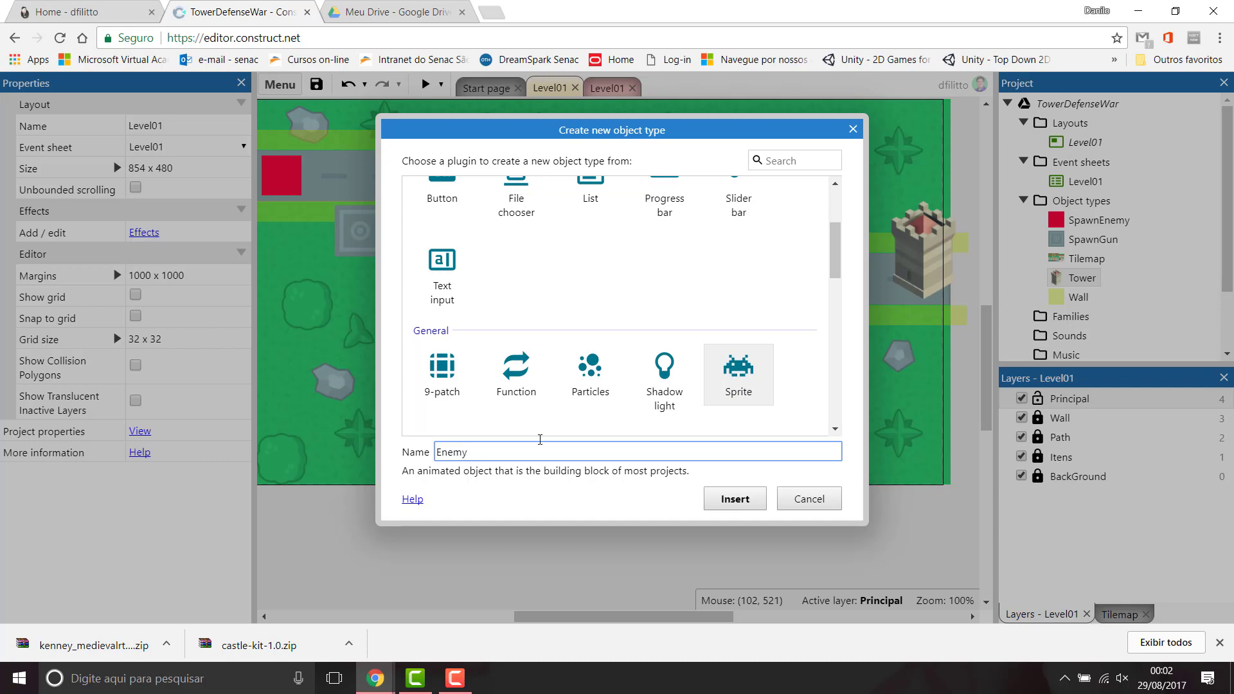
key("Return")
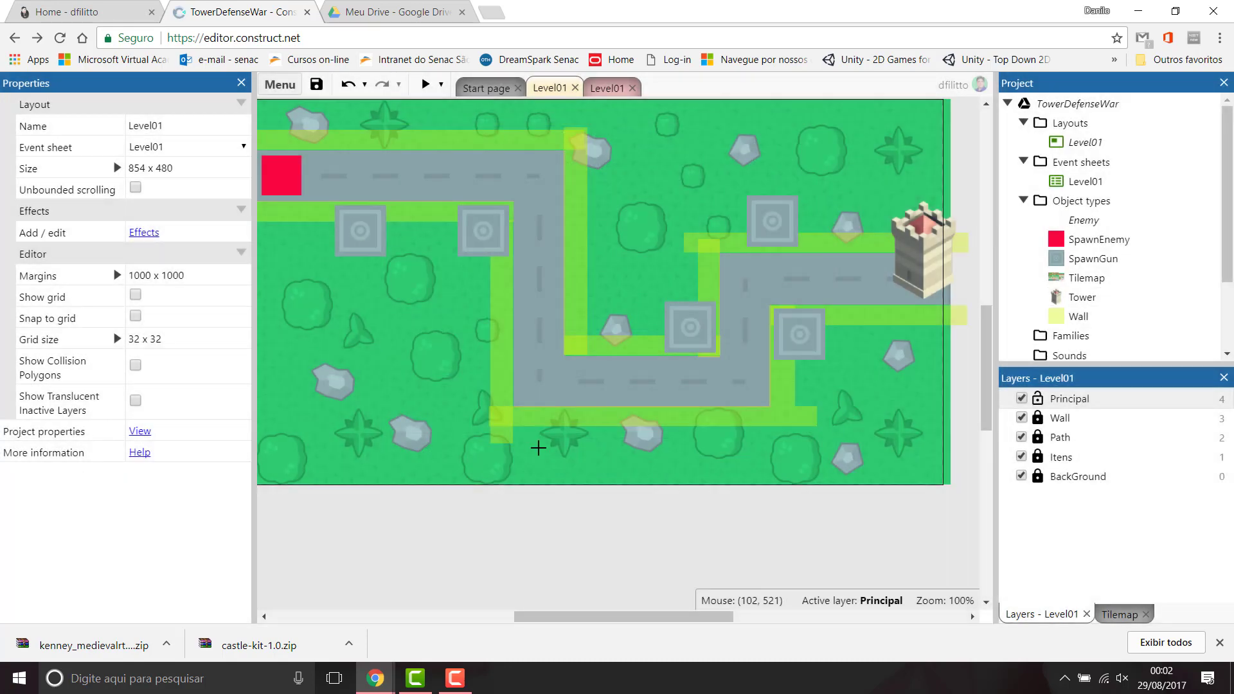
Step: Place the Enemy and open frame import in the PNG Default size asset folder
left_click(471, 514)
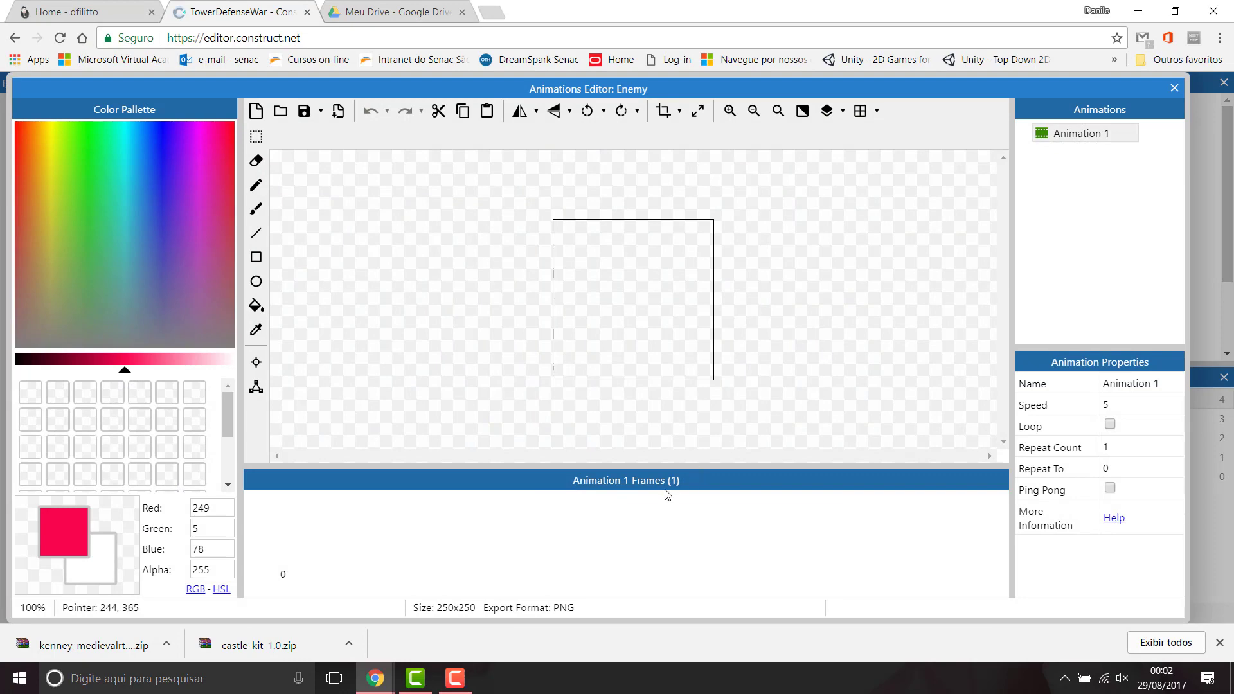
right_click(440, 543)
mouse_move(477, 499)
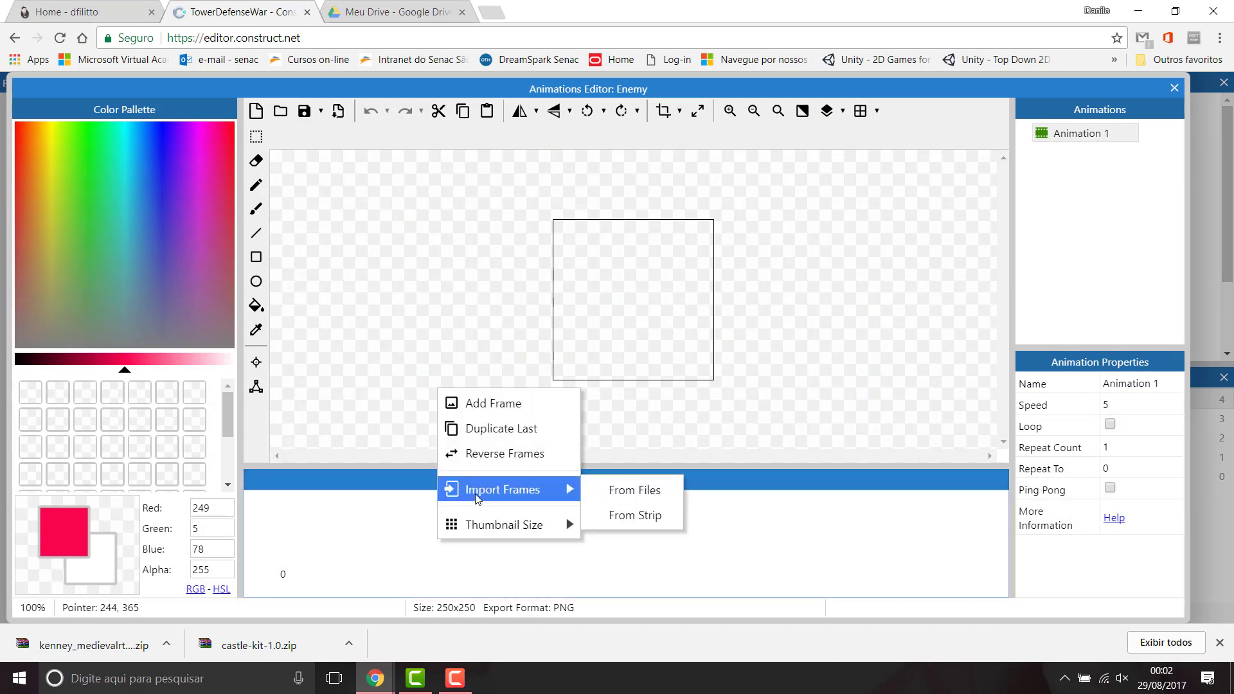
left_click(634, 490)
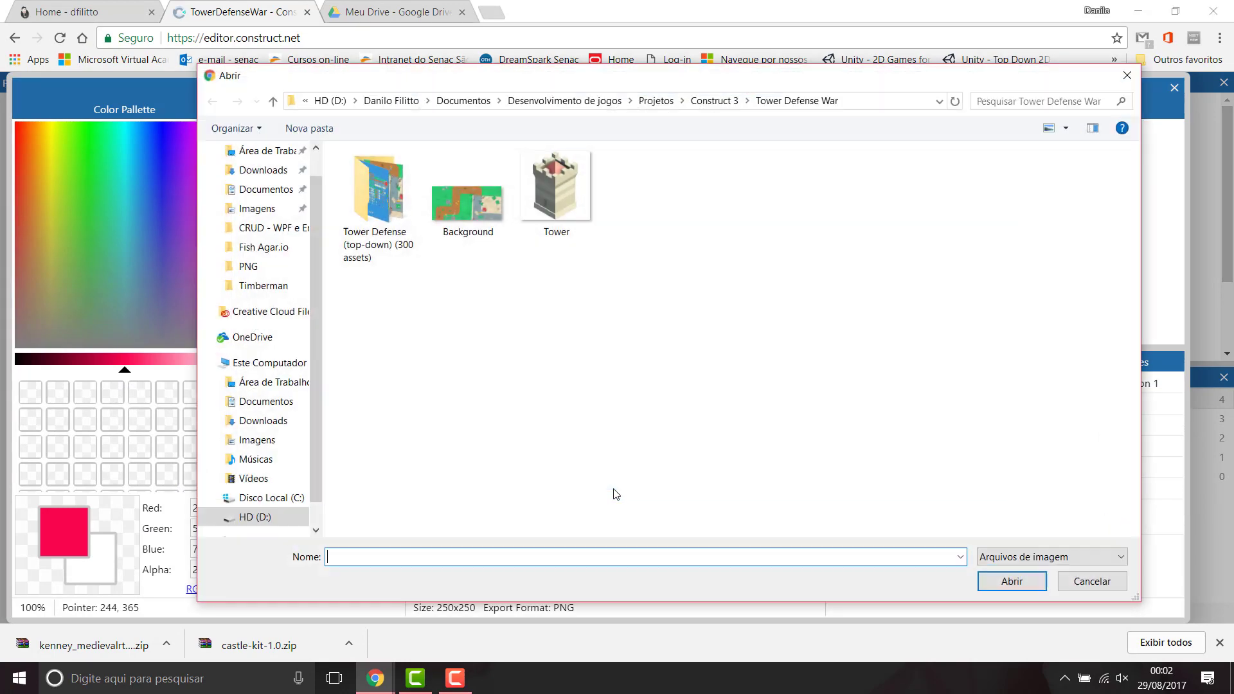
double_click(382, 200)
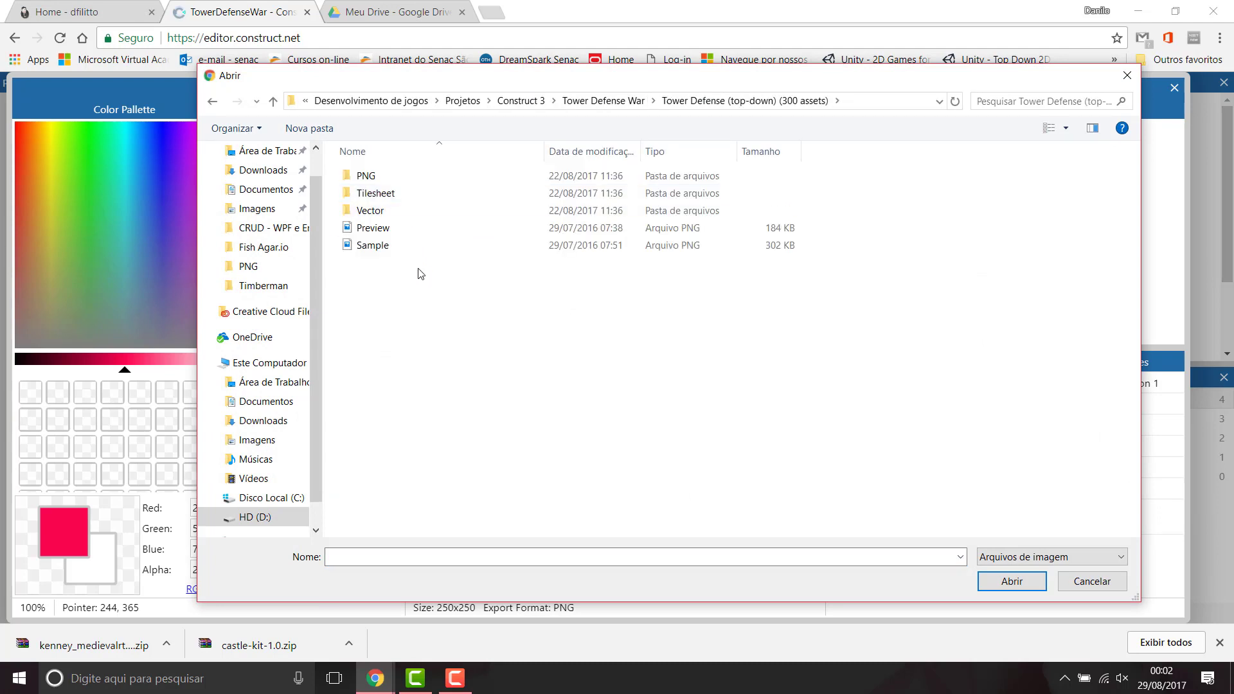
double_click(359, 176)
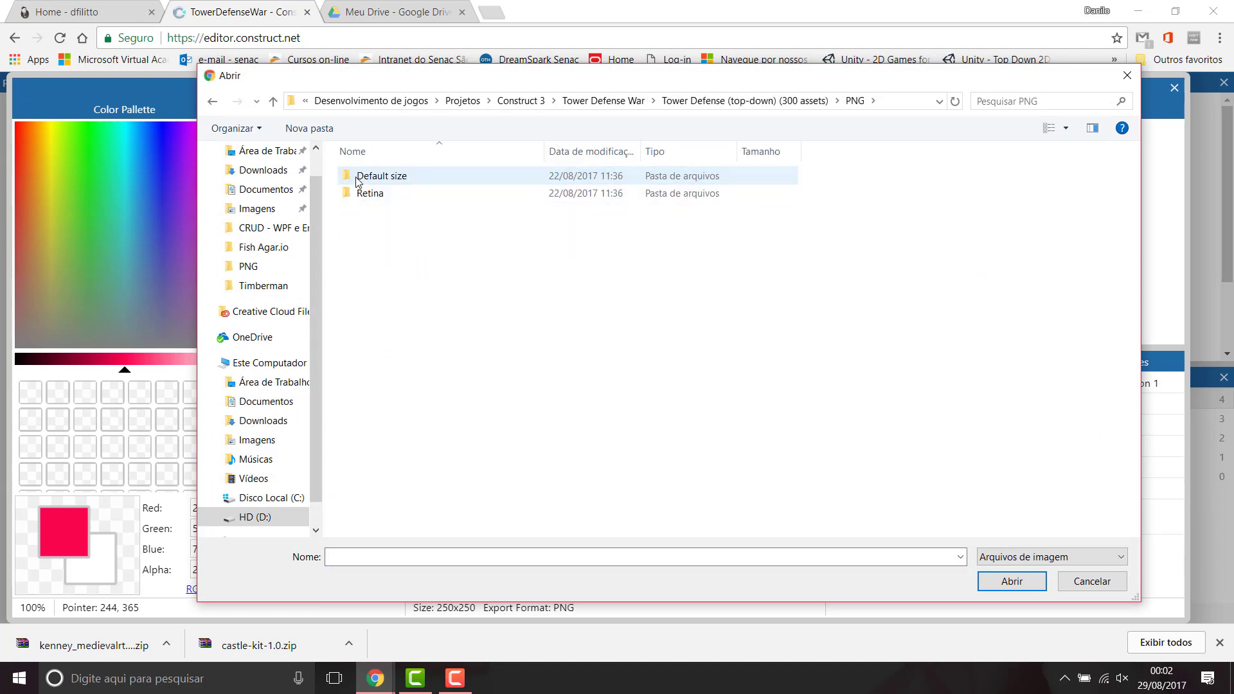
double_click(373, 176)
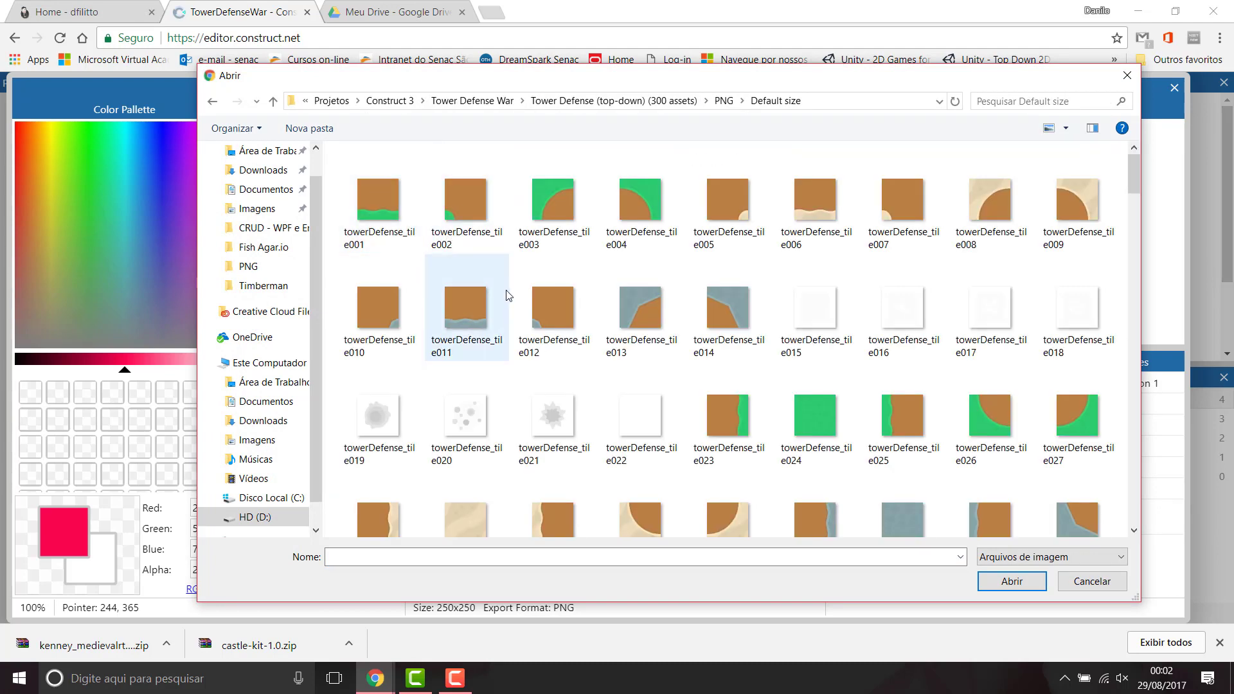
Step: Select enemy tiles 245, 246, 247 and 248 and import them as frames
scroll(507, 296, "down", 3)
scroll(507, 296, "down", 4)
scroll(507, 296, "down", 4)
scroll(511, 295, "down", 2)
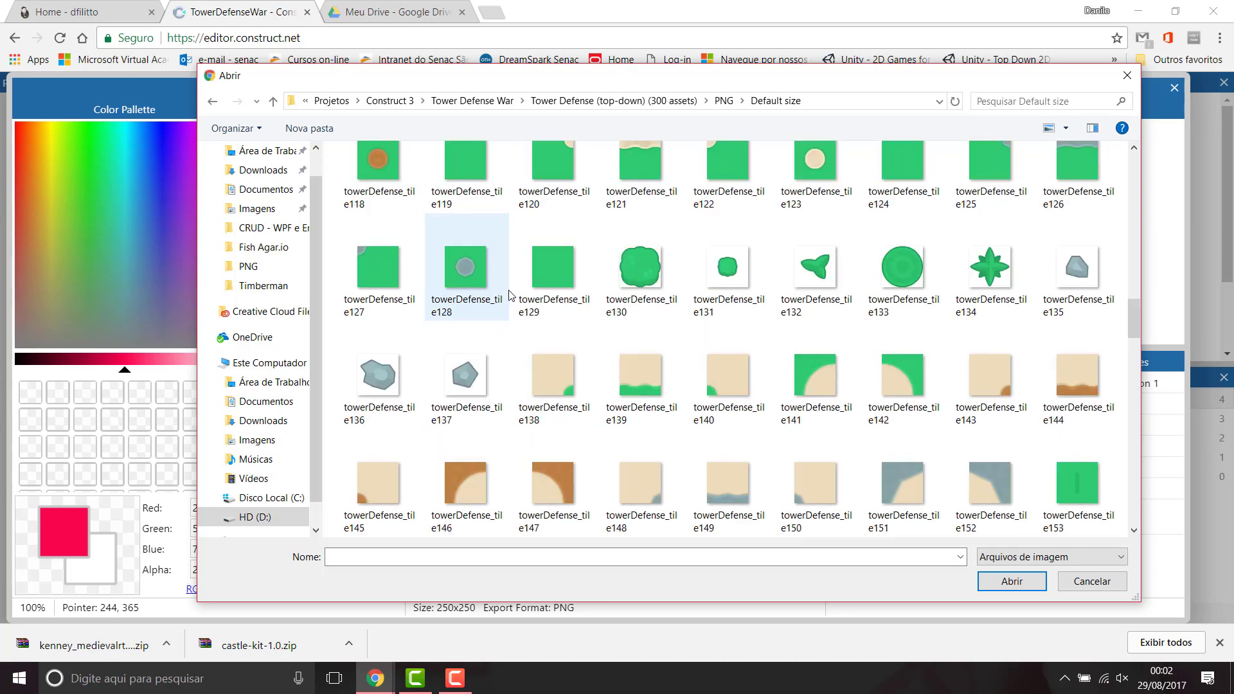
scroll(511, 295, "down", 6)
scroll(512, 295, "down", 4)
scroll(517, 297, "down", 6)
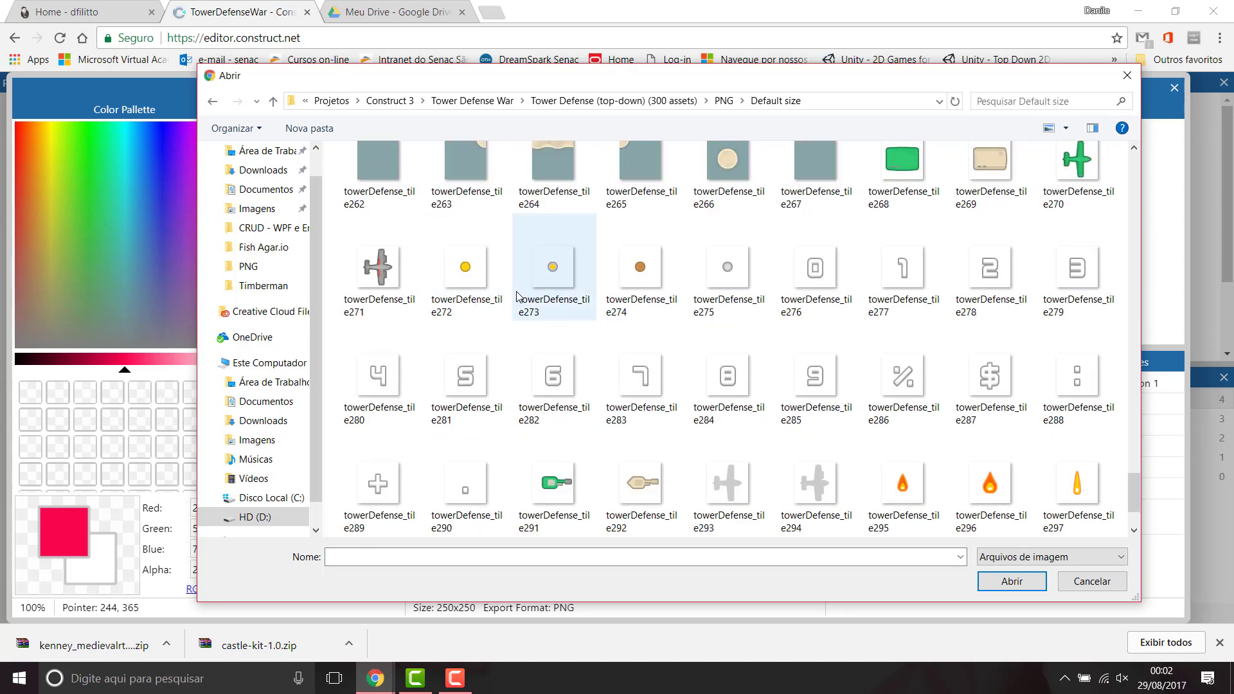
scroll(517, 296, "down", 2)
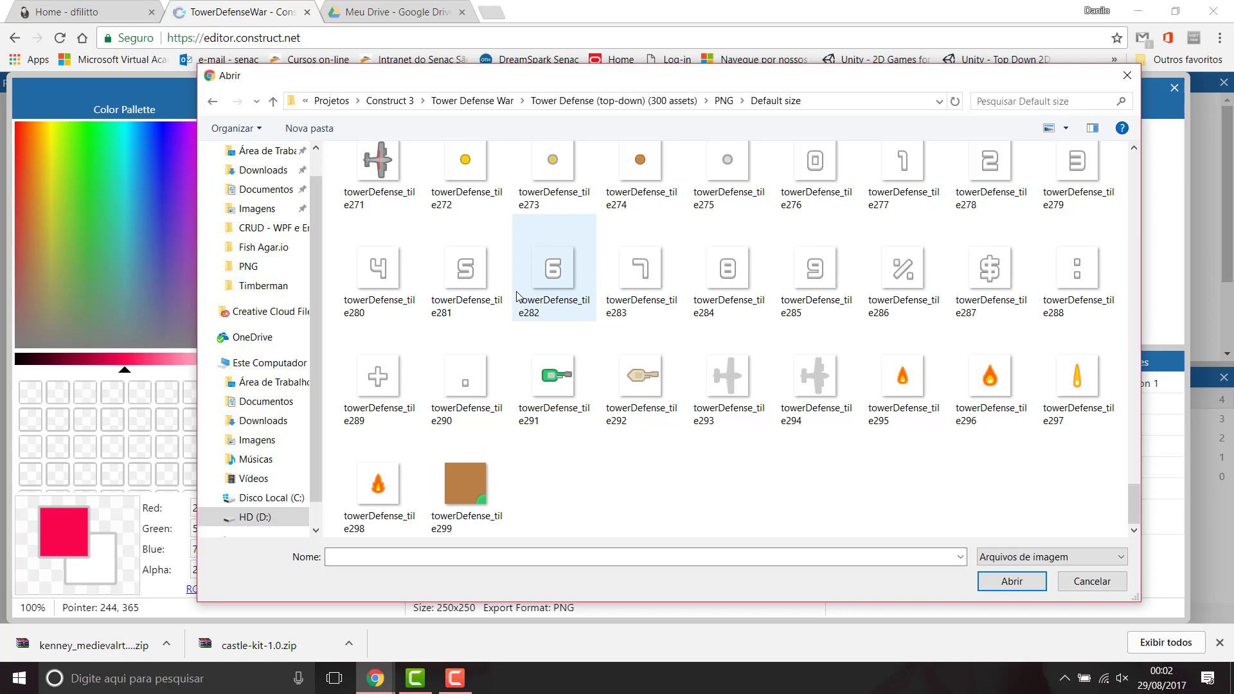
scroll(521, 297, "up", 3)
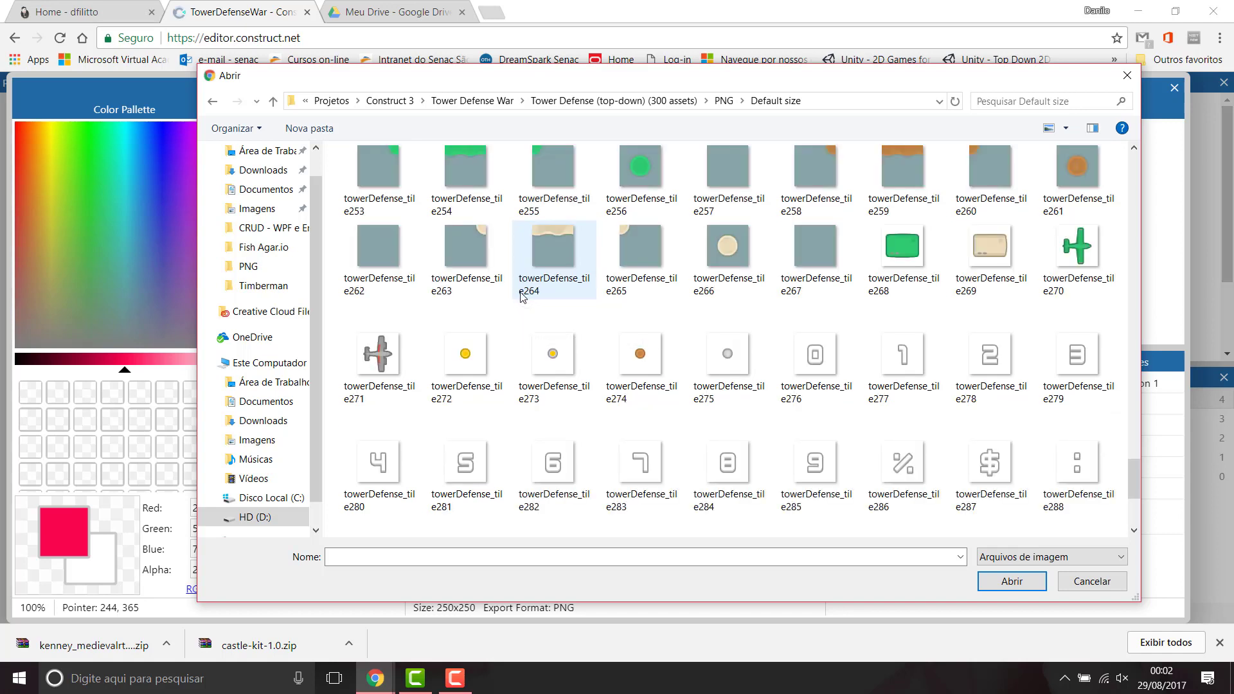
scroll(522, 296, "up", 3)
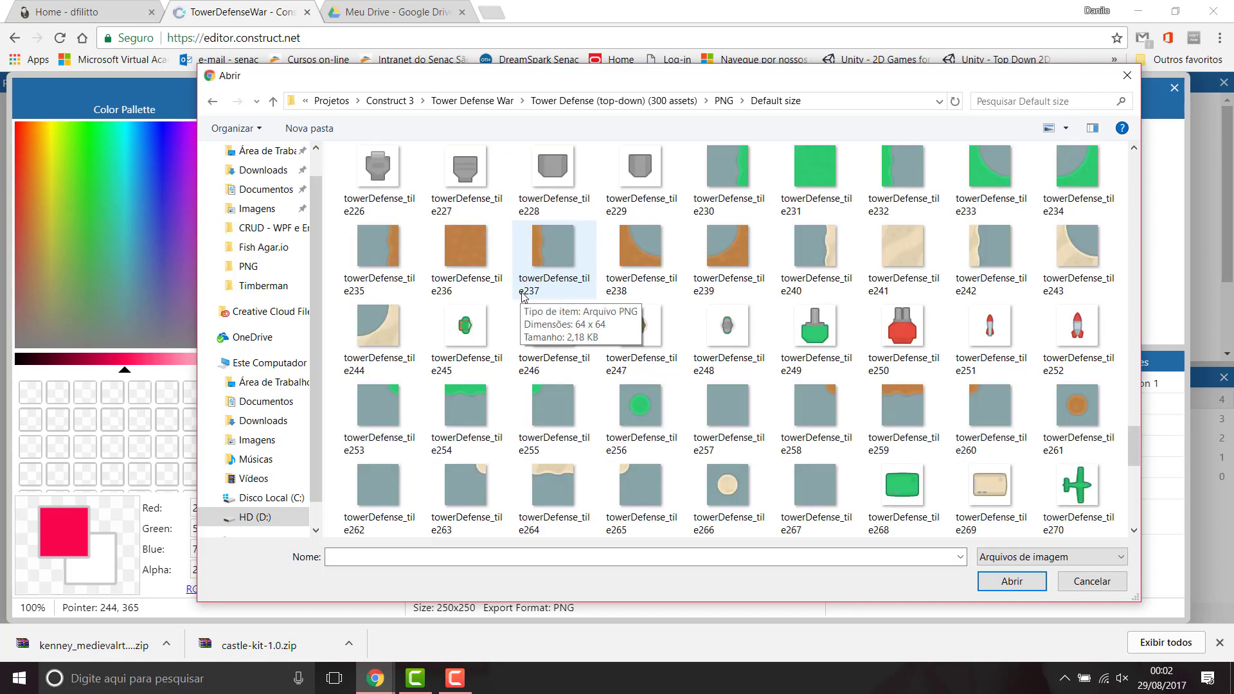
left_click(479, 337)
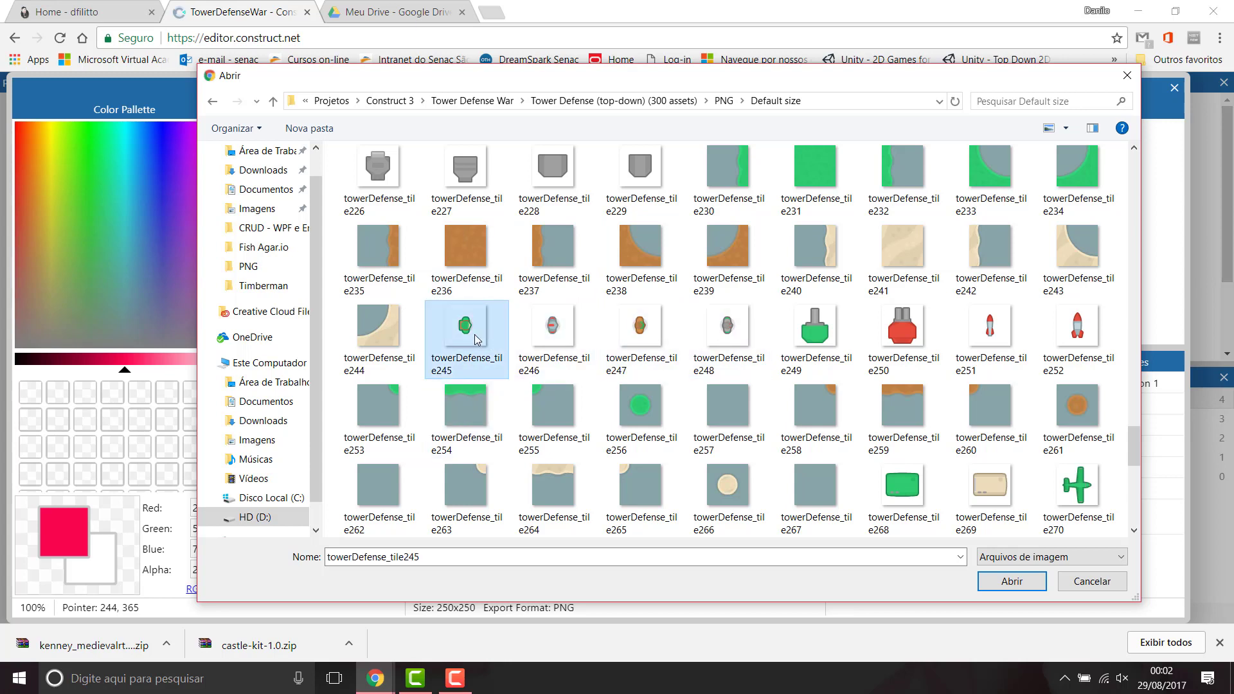
left_click(549, 336, "ctrl")
left_click(625, 336, "ctrl")
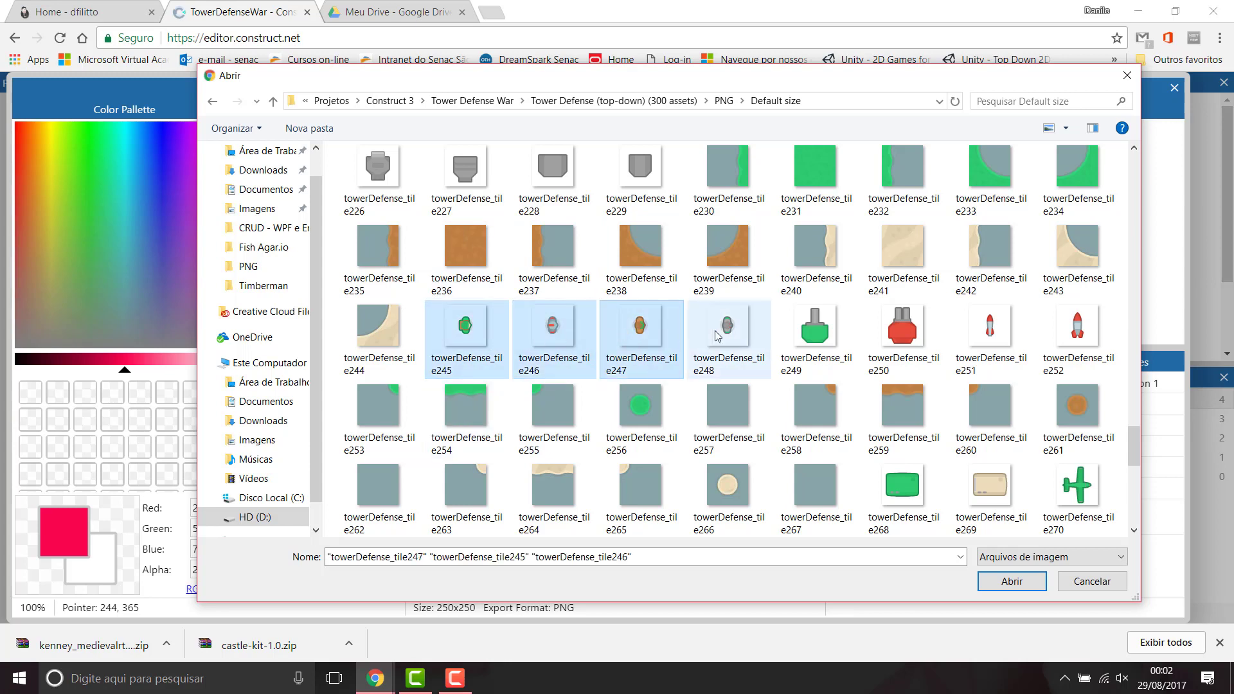
left_click(718, 336, "ctrl")
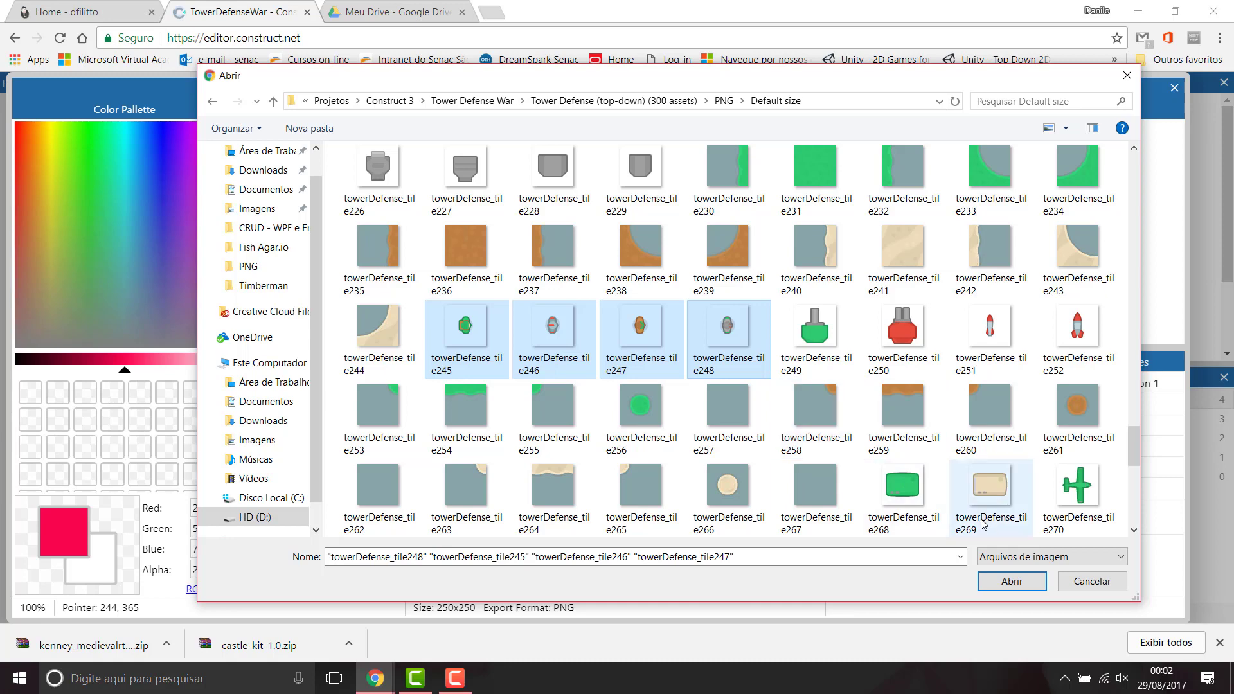
scroll(996, 498, "down", 2)
left_click(1013, 582)
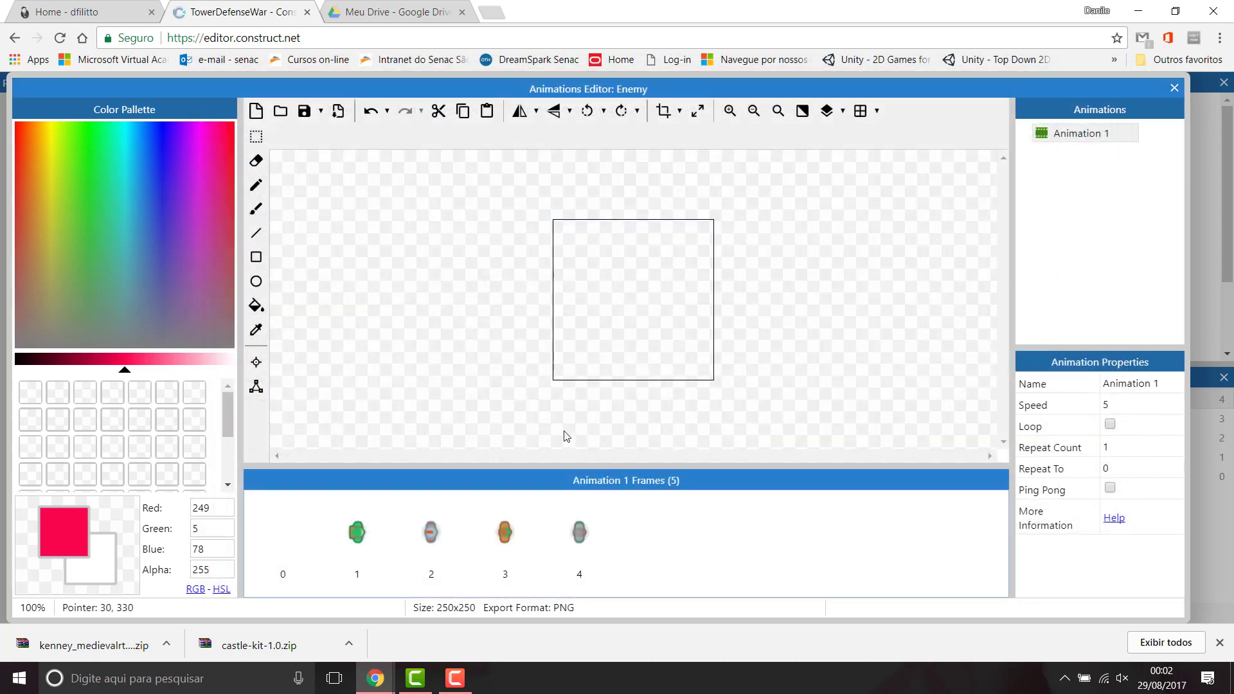
Step: Delete the empty frame 0 and set Animation 1's speed to 0
left_click(305, 520)
key("Delete")
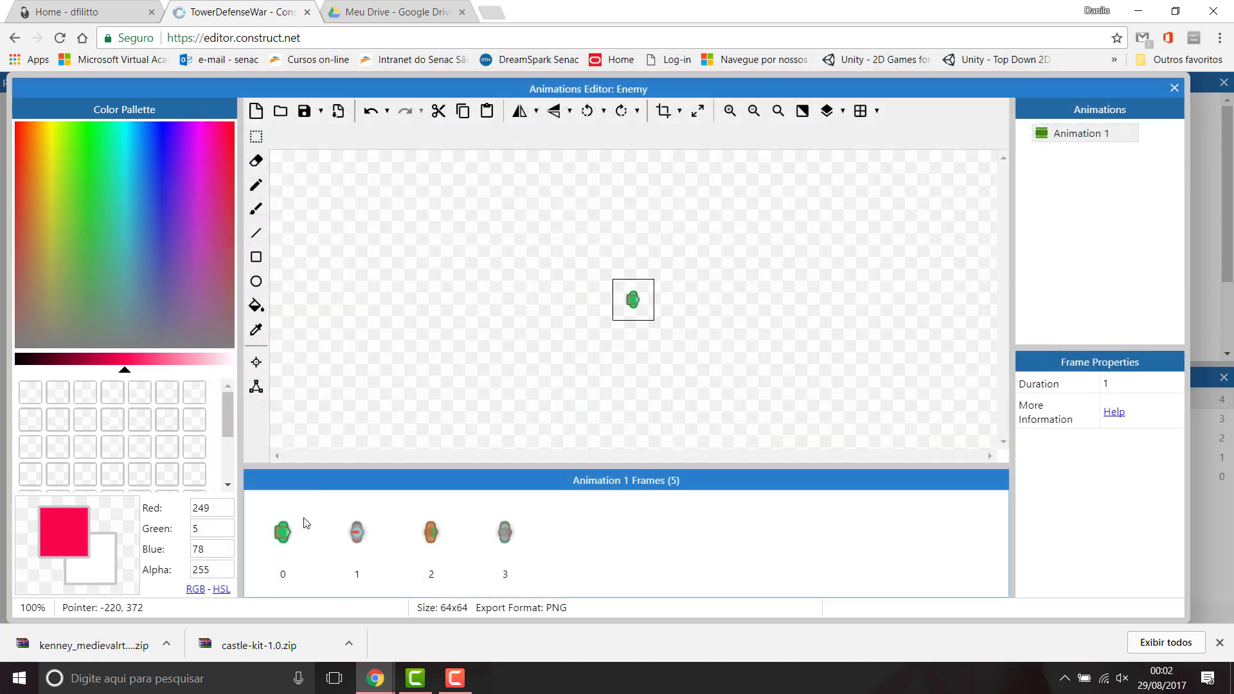
left_click(1083, 135)
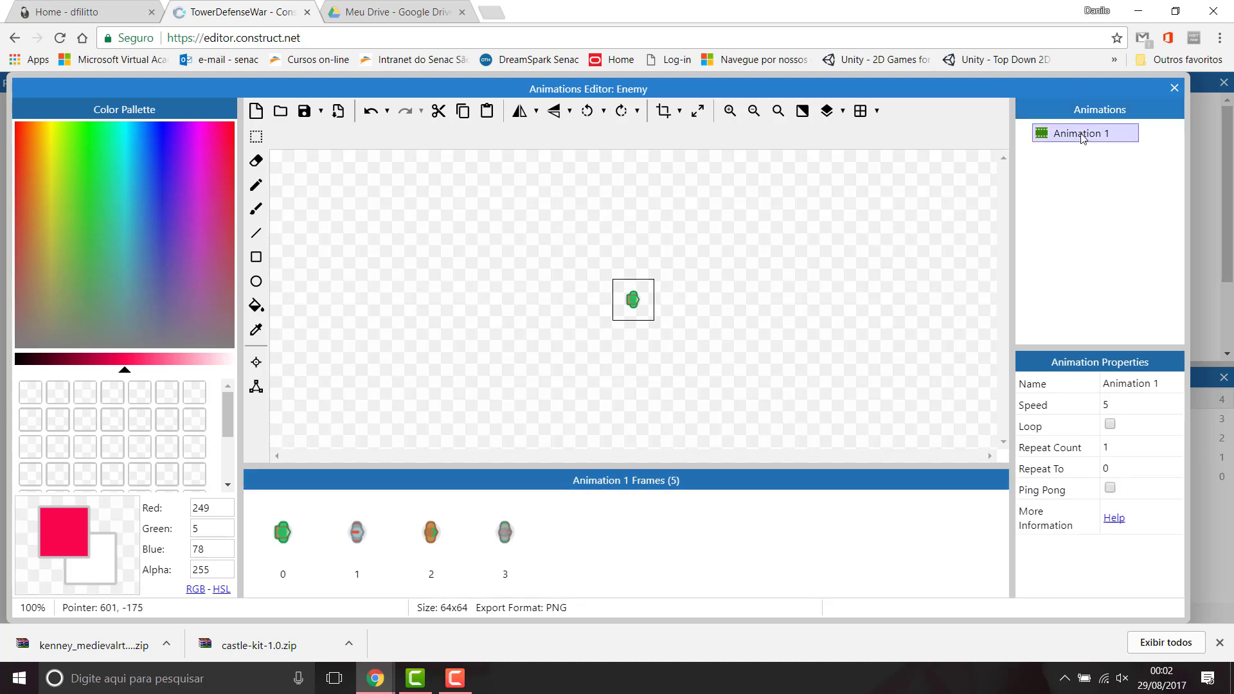
left_click(1128, 405)
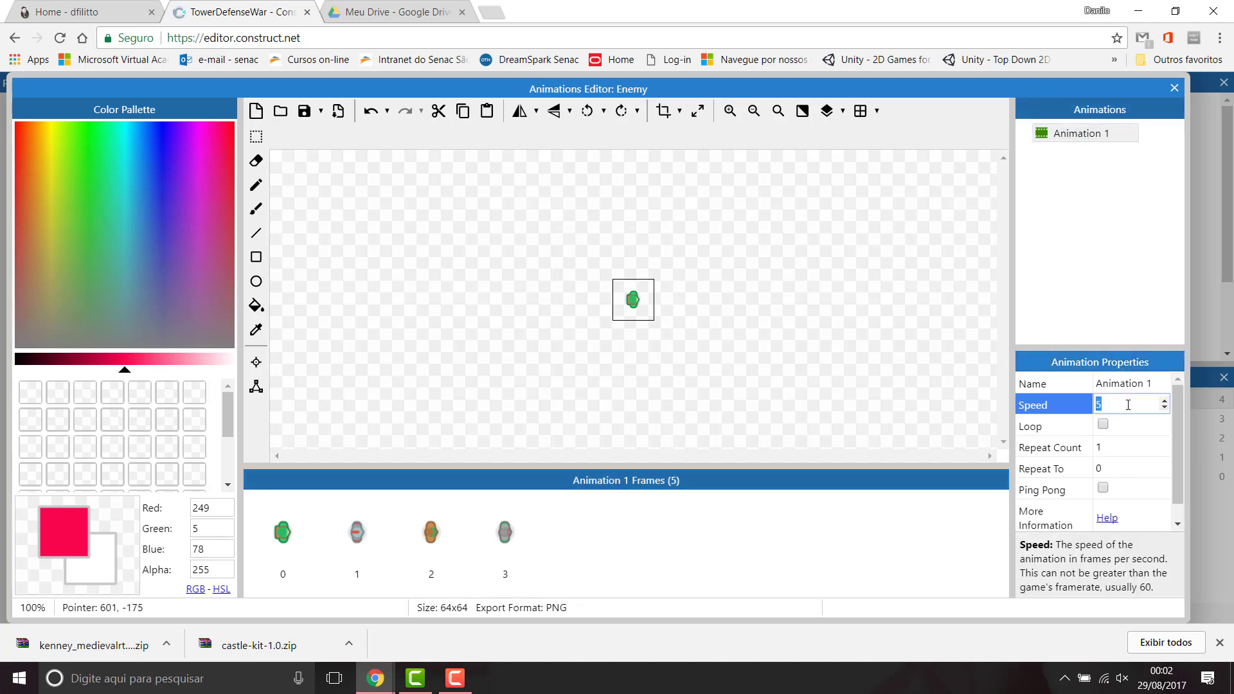
type("0")
key("Tab")
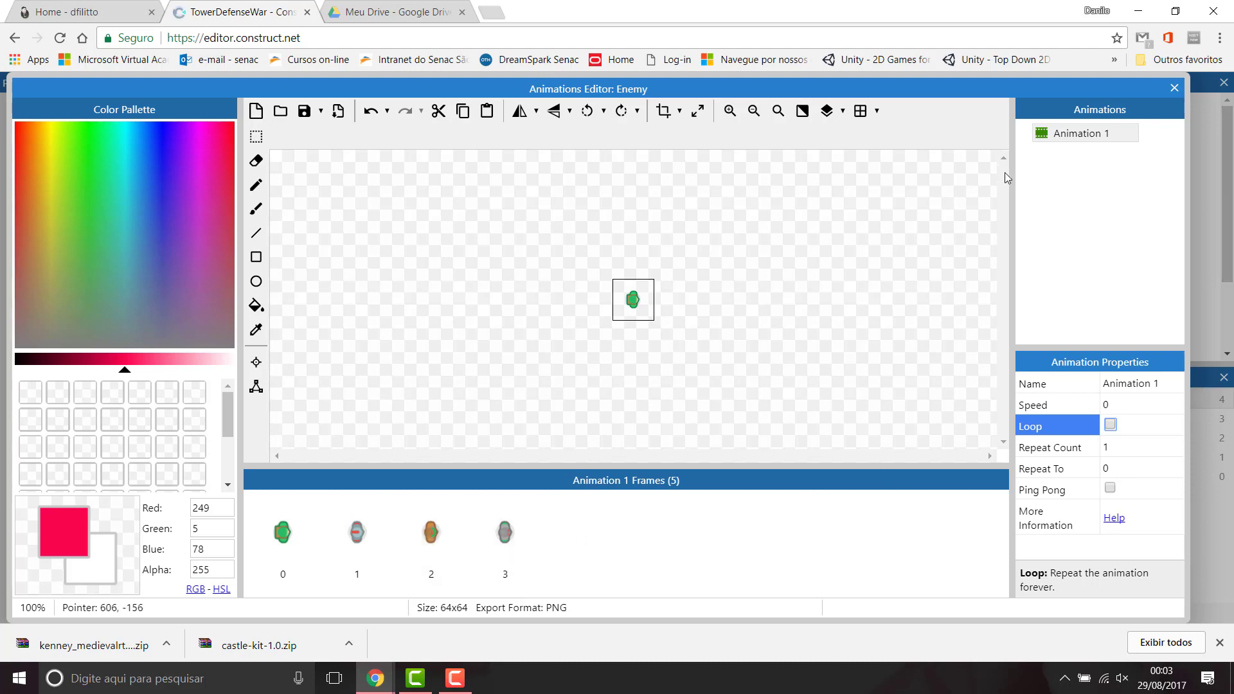
Step: Close the Animations Editor and move the Enemy beside the red spawn square
left_click(1175, 88)
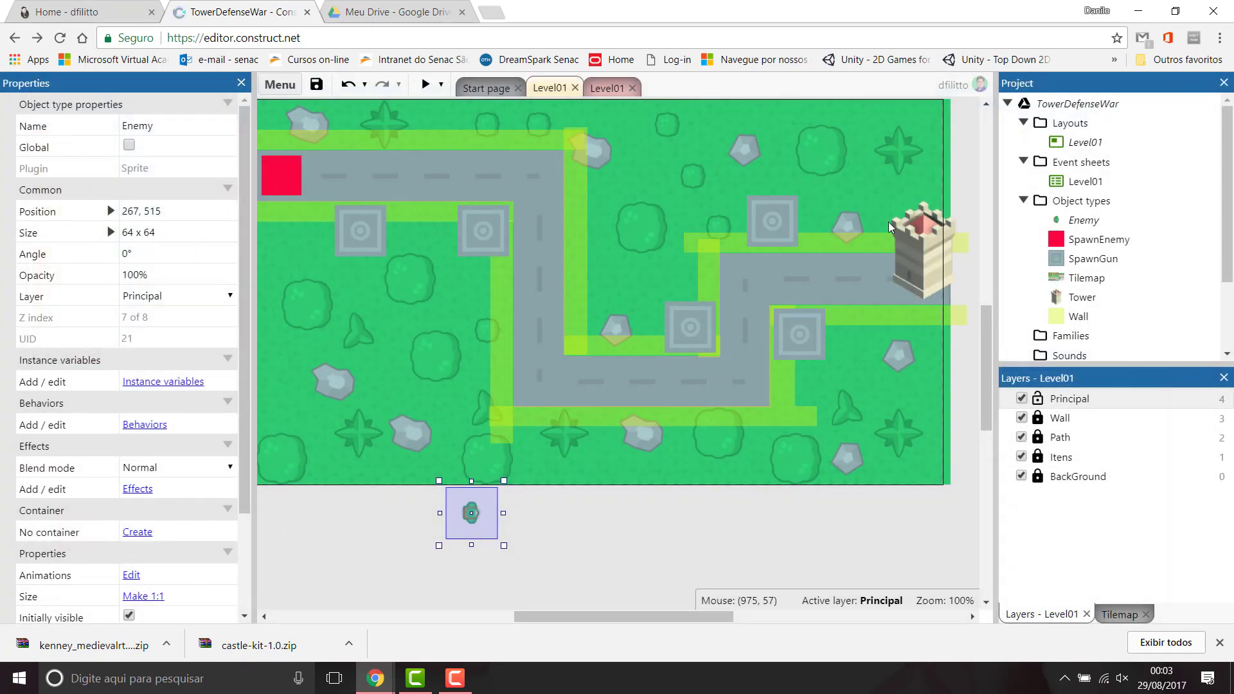
left_click_drag(417, 372, 323, 184)
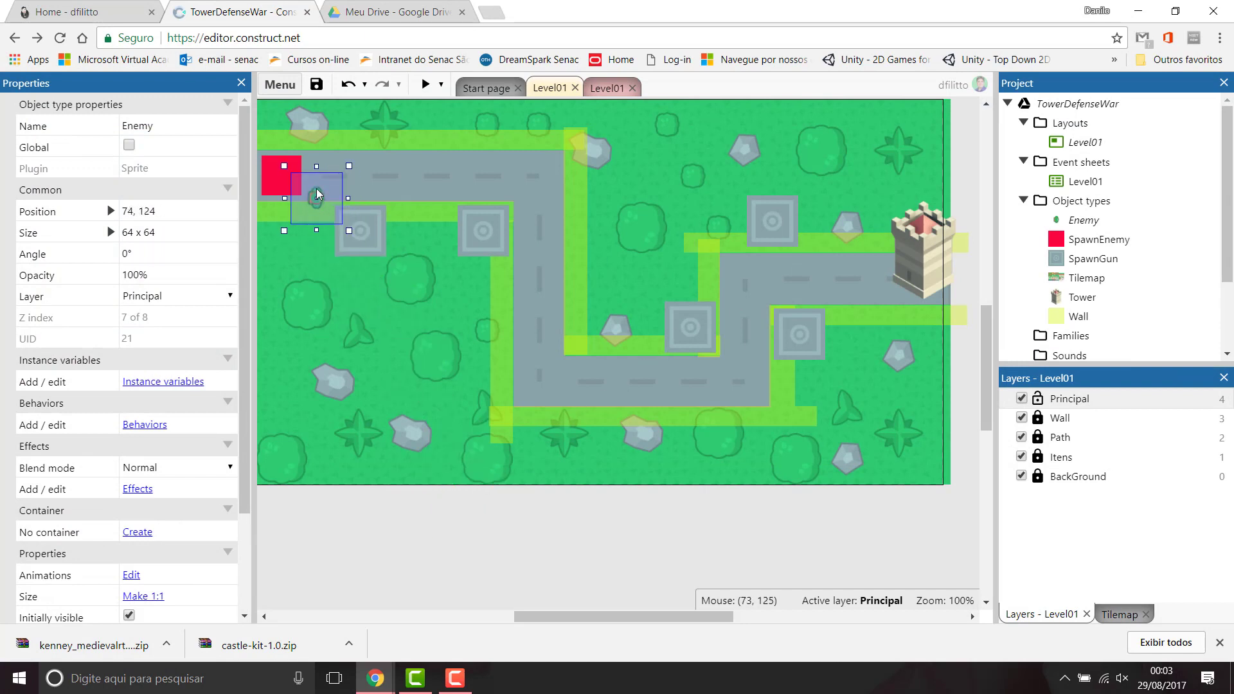
left_click(408, 185)
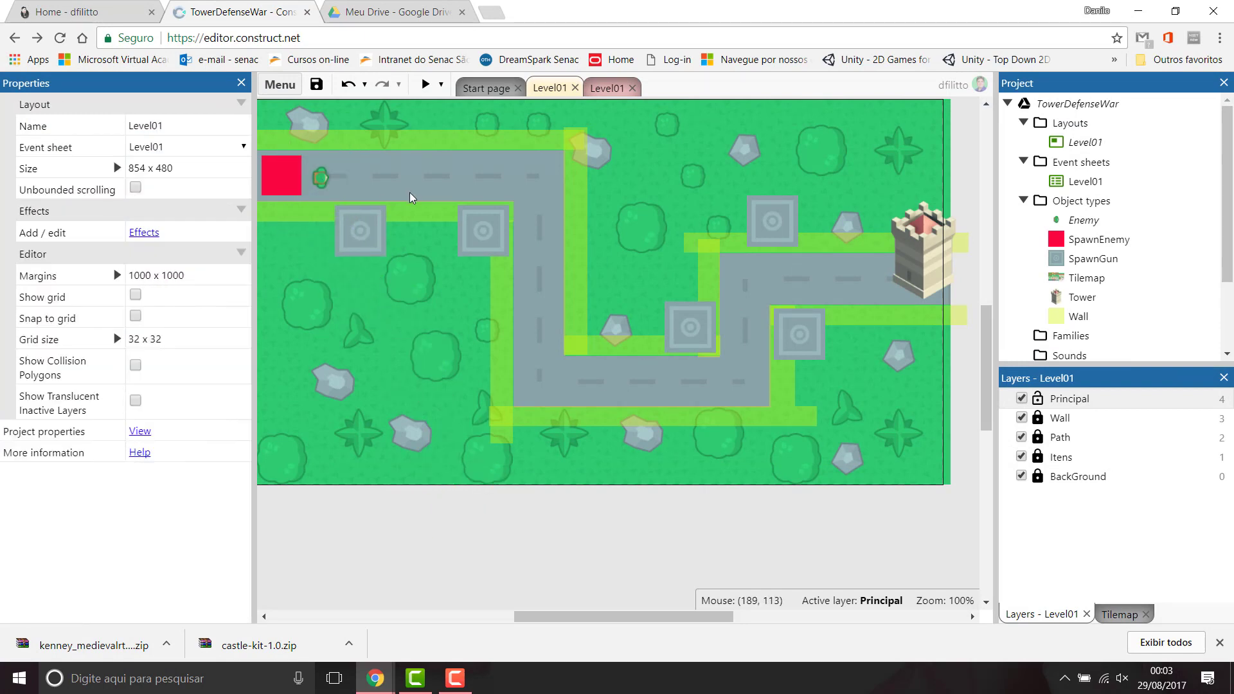
Step: Close Chrome's downloads bar and settle the Enemy beside SpawnEnemy at 84, 97
left_click(322, 178)
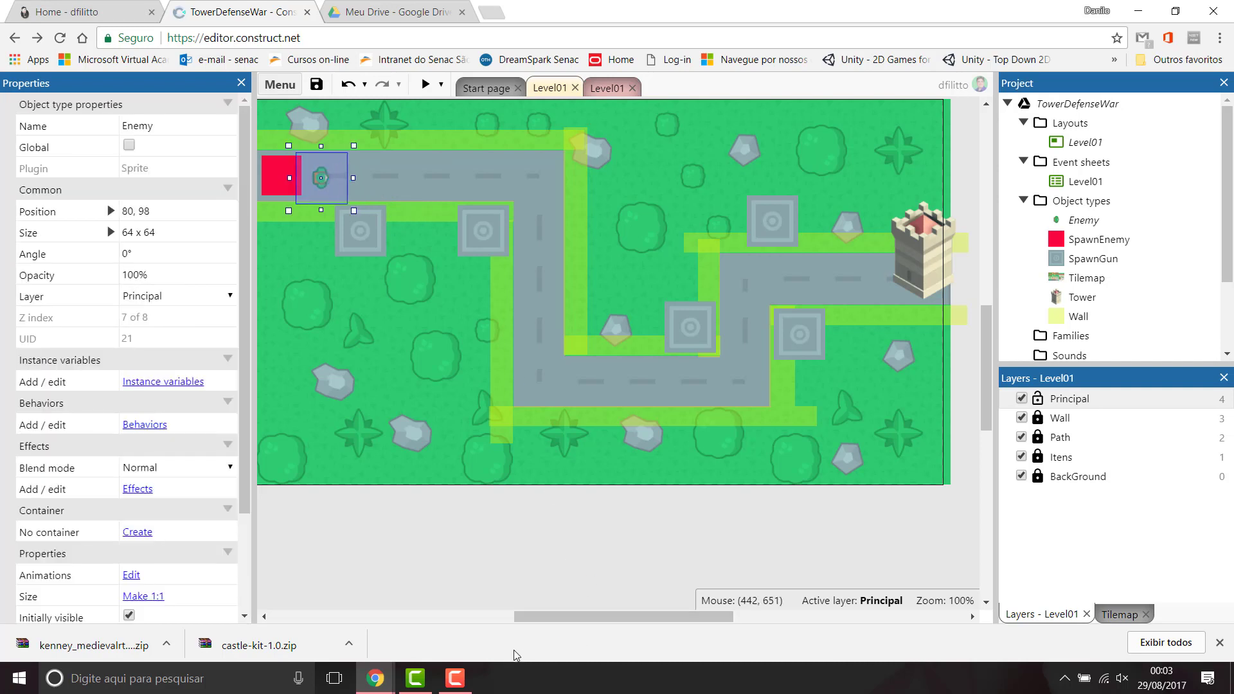
left_click(1219, 642)
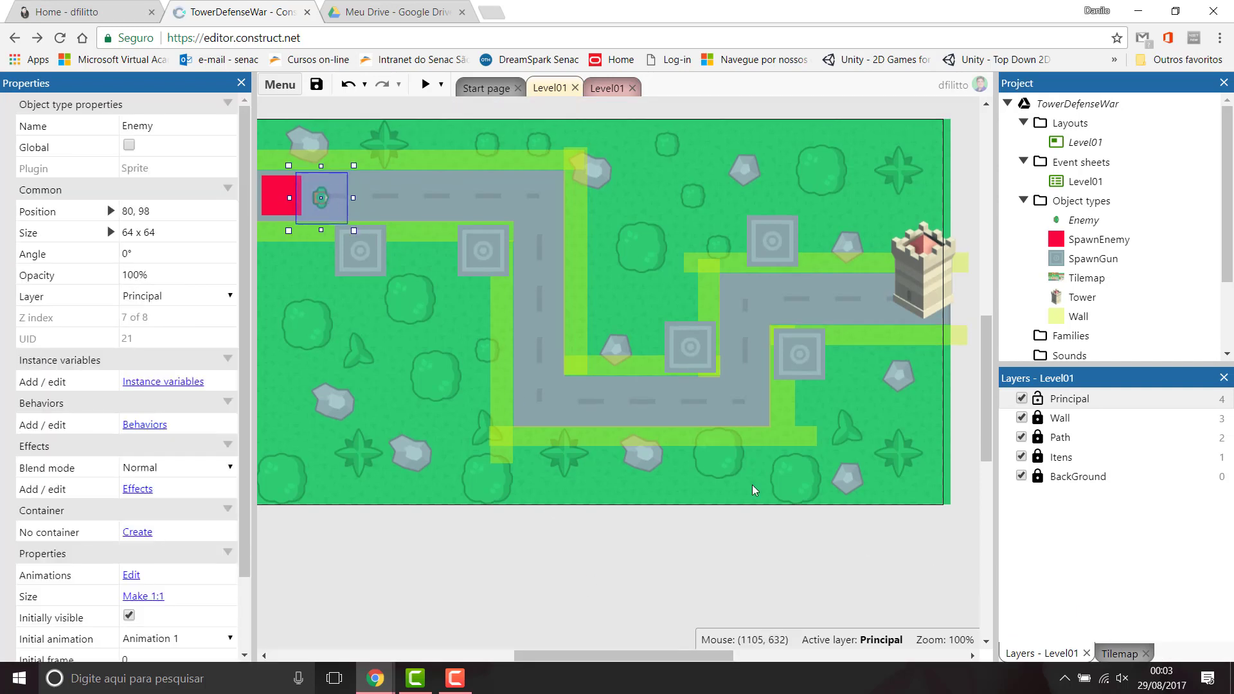
mouse_move(321, 203)
left_mouse_down()
mouse_move(286, 197)
mouse_move(397, 204)
mouse_move(543, 250)
mouse_move(702, 408)
left_mouse_up()
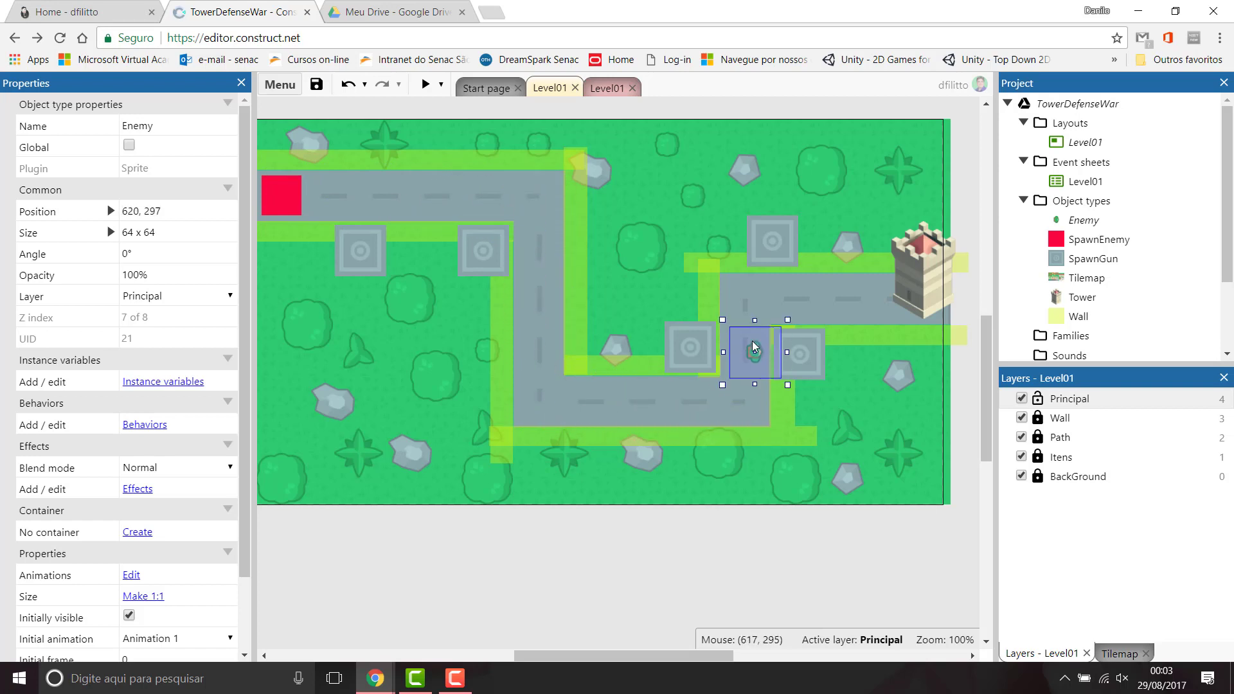
mouse_move(702, 409)
left_mouse_down()
mouse_move(924, 297)
mouse_move(324, 201)
left_mouse_up()
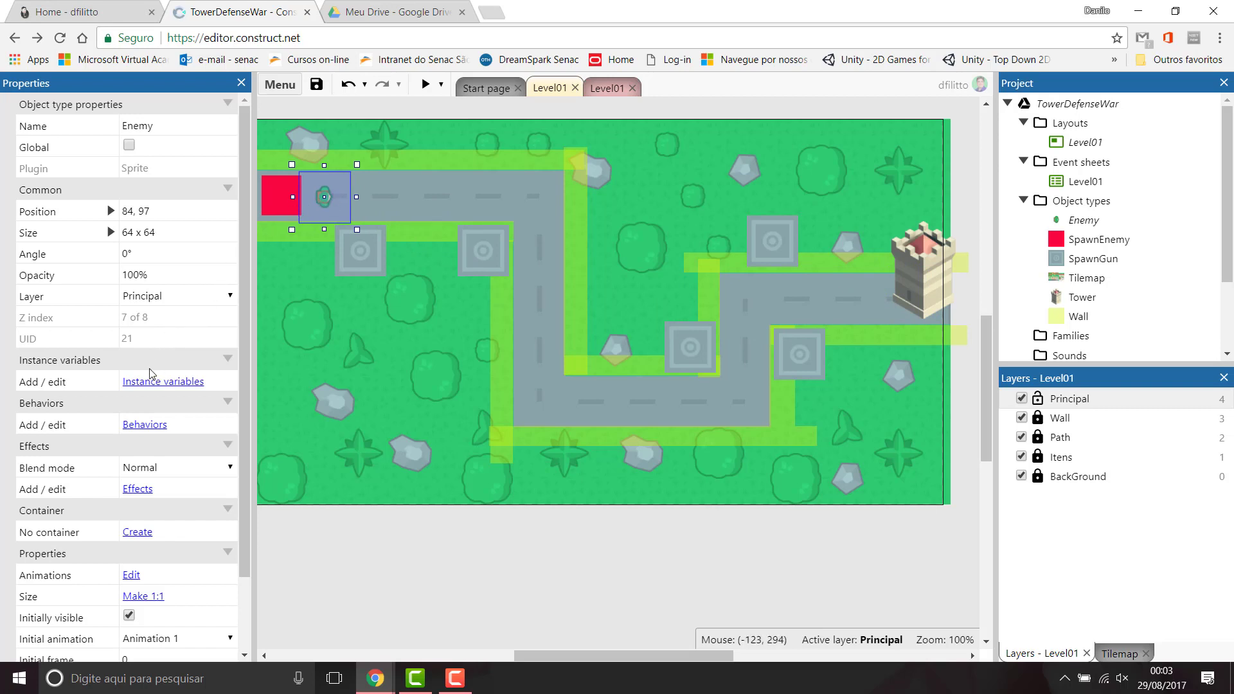
Step: Add the Pathfinding movement behavior to the Enemy sprite
left_click(133, 426)
left_click(783, 302)
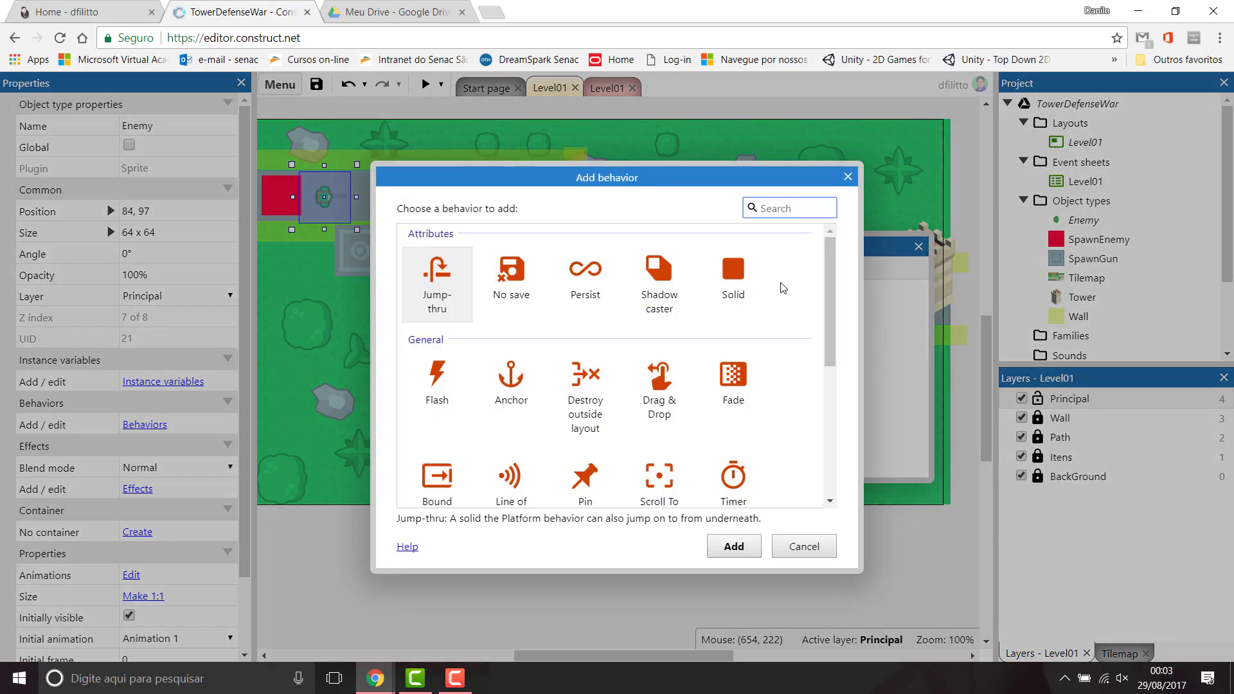
scroll(779, 283, "down", 5)
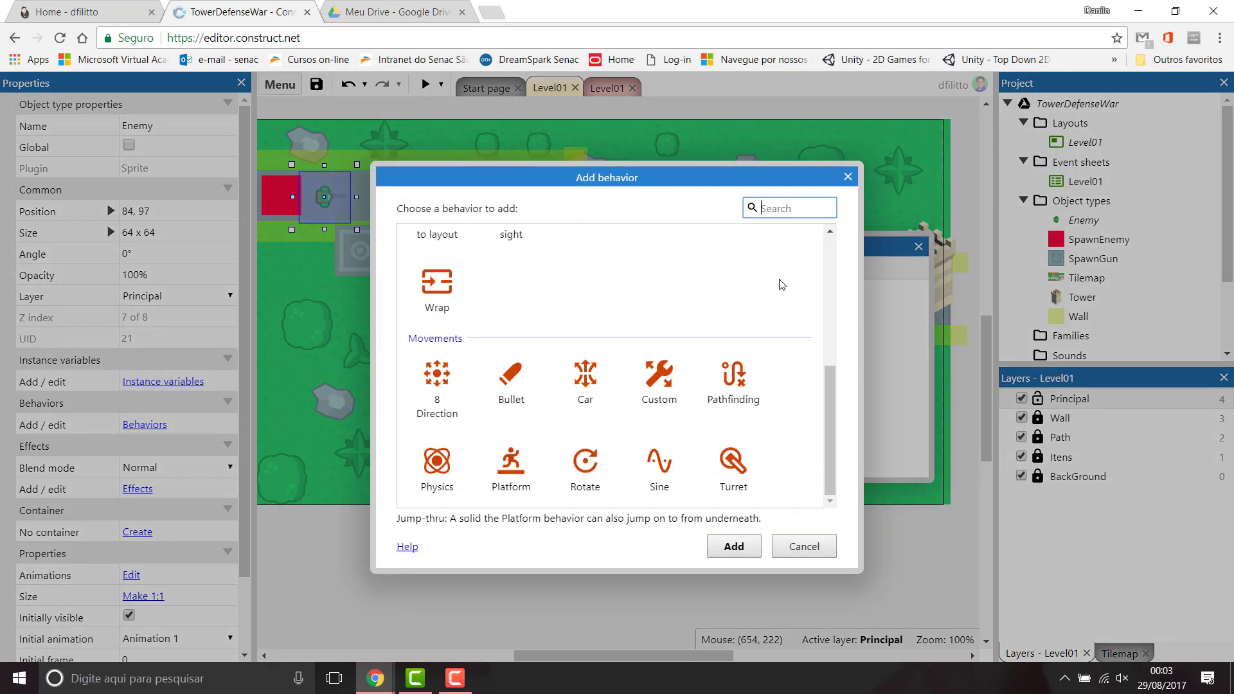
left_click(737, 379)
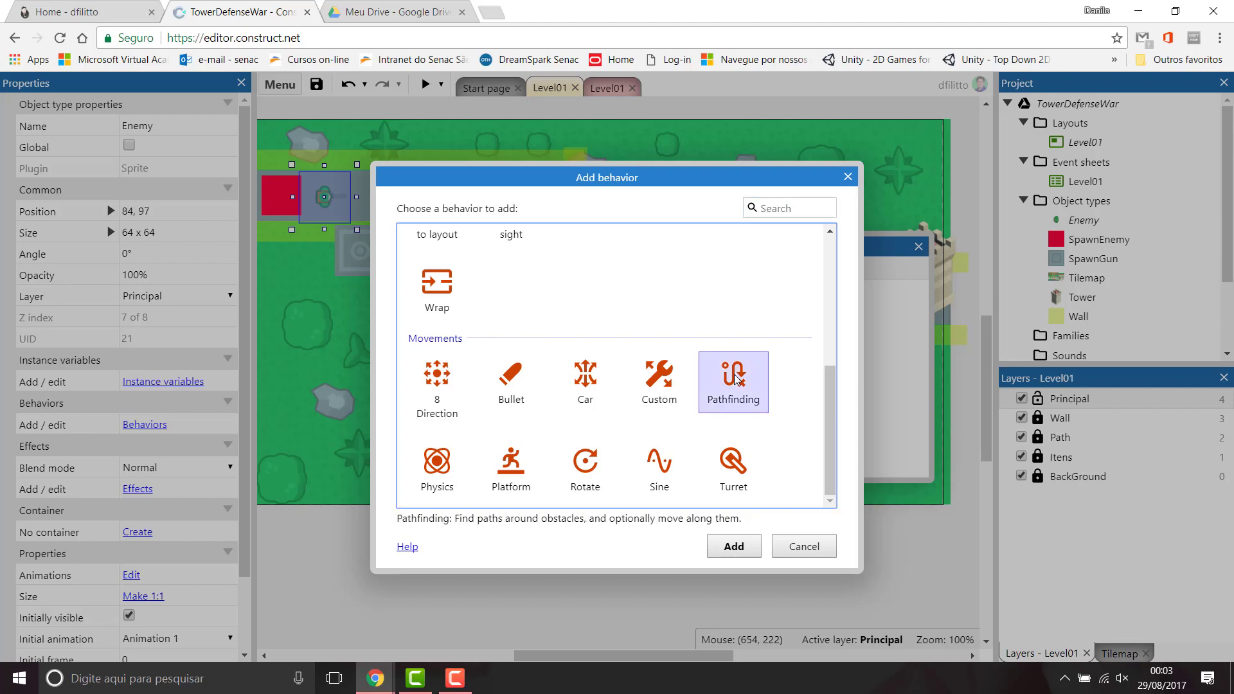
left_click(735, 547)
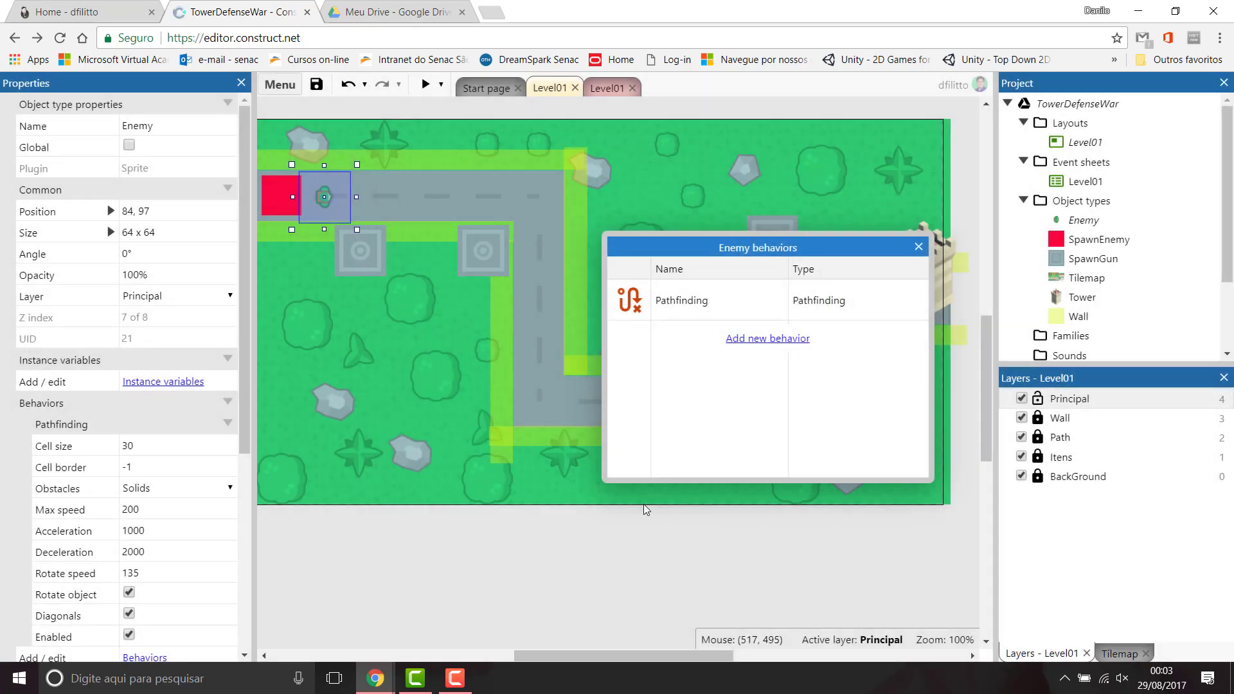
left_click(920, 247)
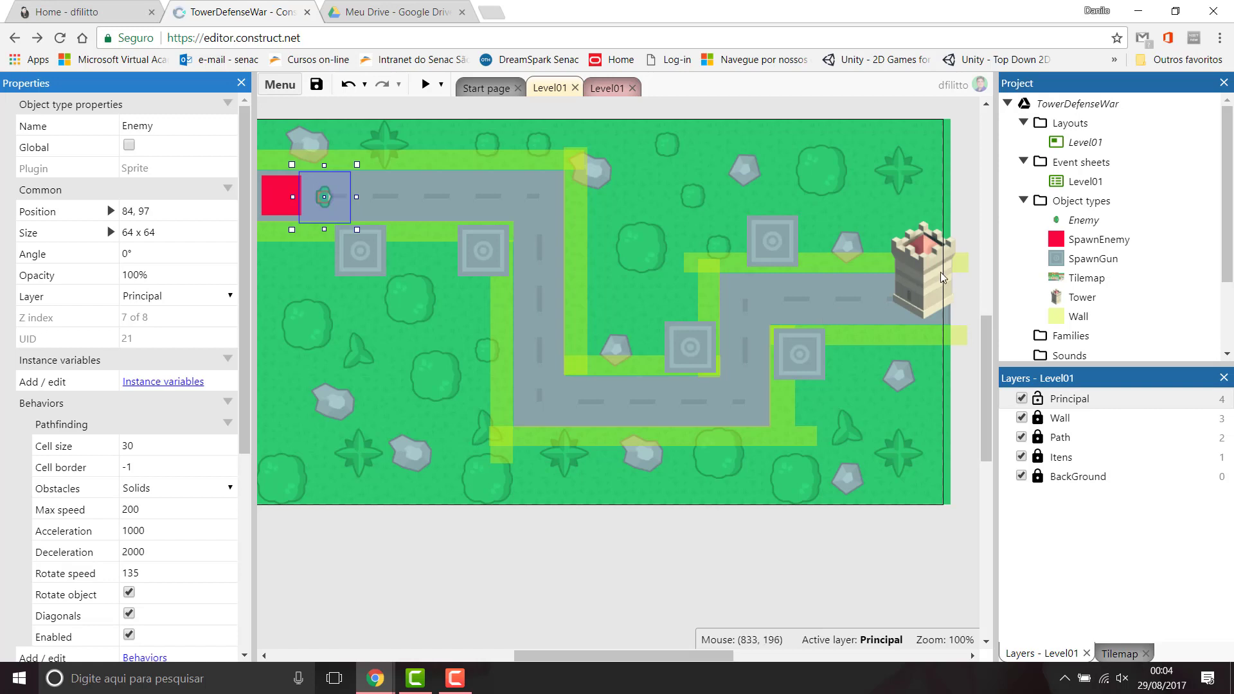
left_click(1100, 169)
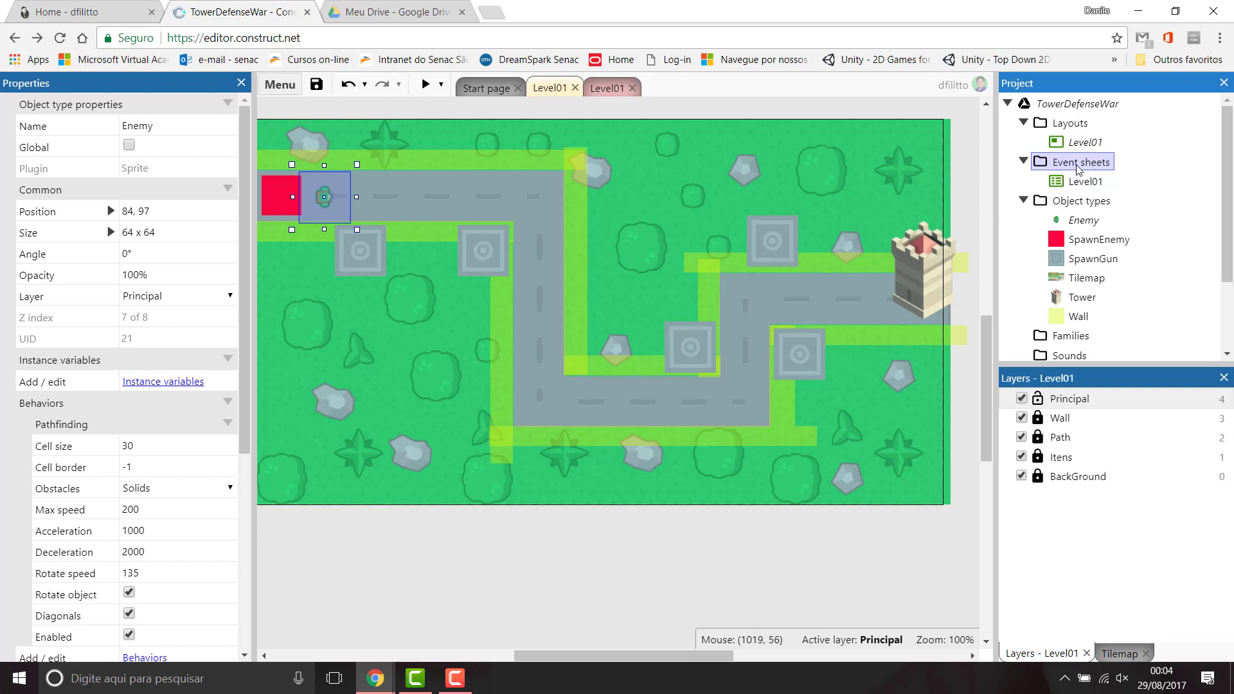
Step: Create an event sheet named EnemyEvents, then go back to the Level01 layout
right_click(1078, 164)
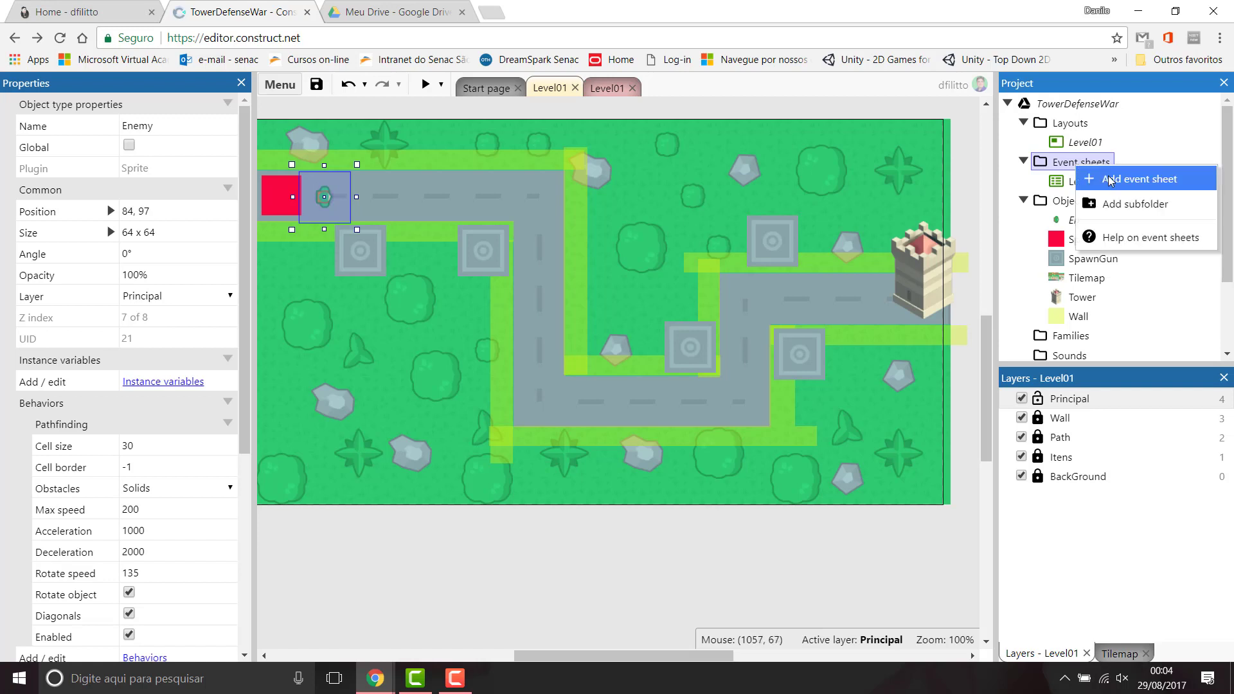
left_click(1151, 188)
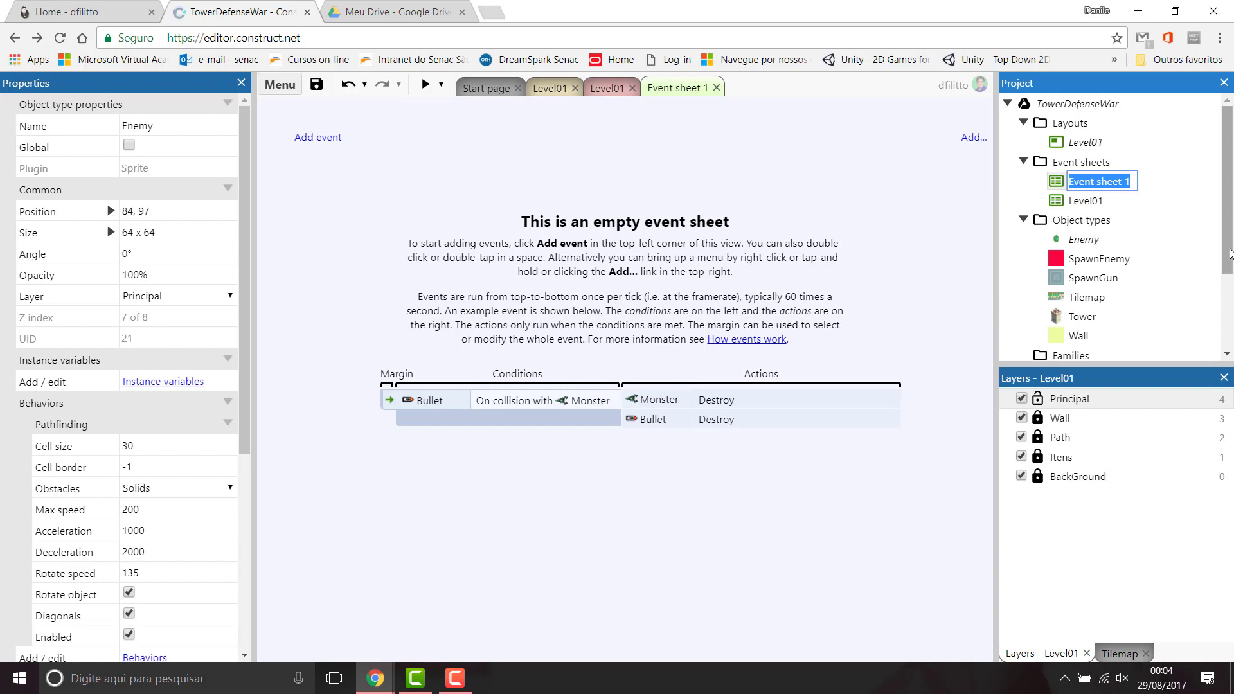
type("Enem")
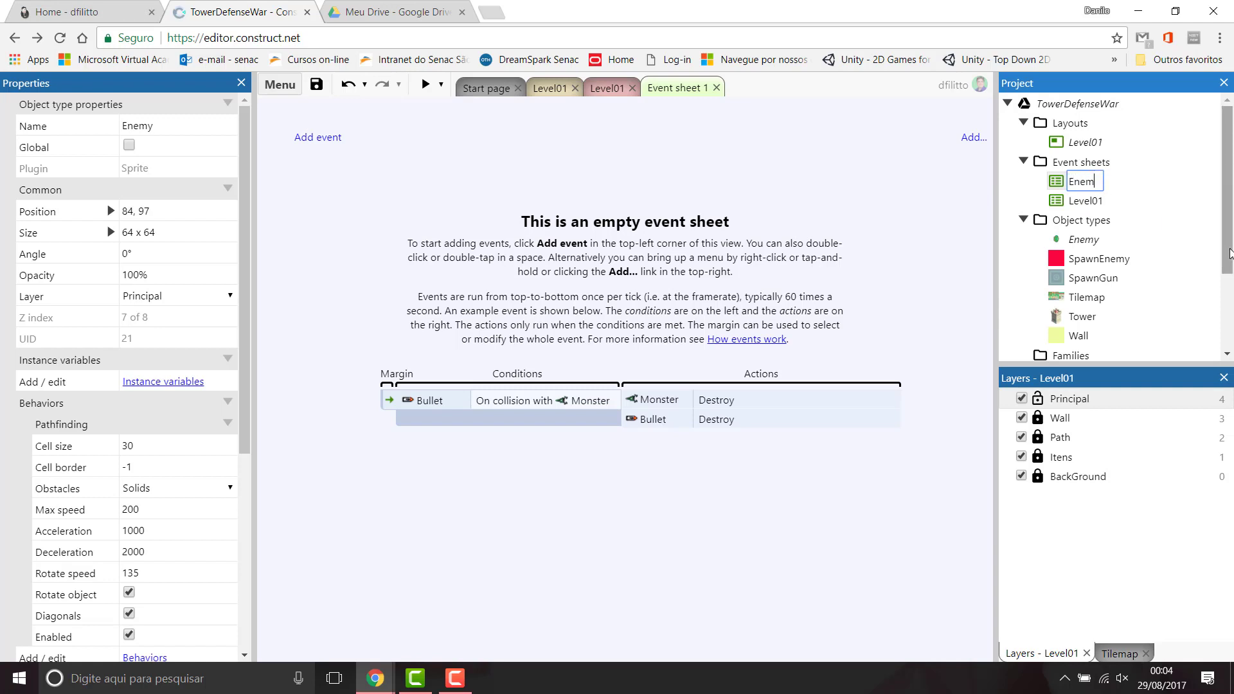
type("y")
type("Event")
type("s")
key("Return")
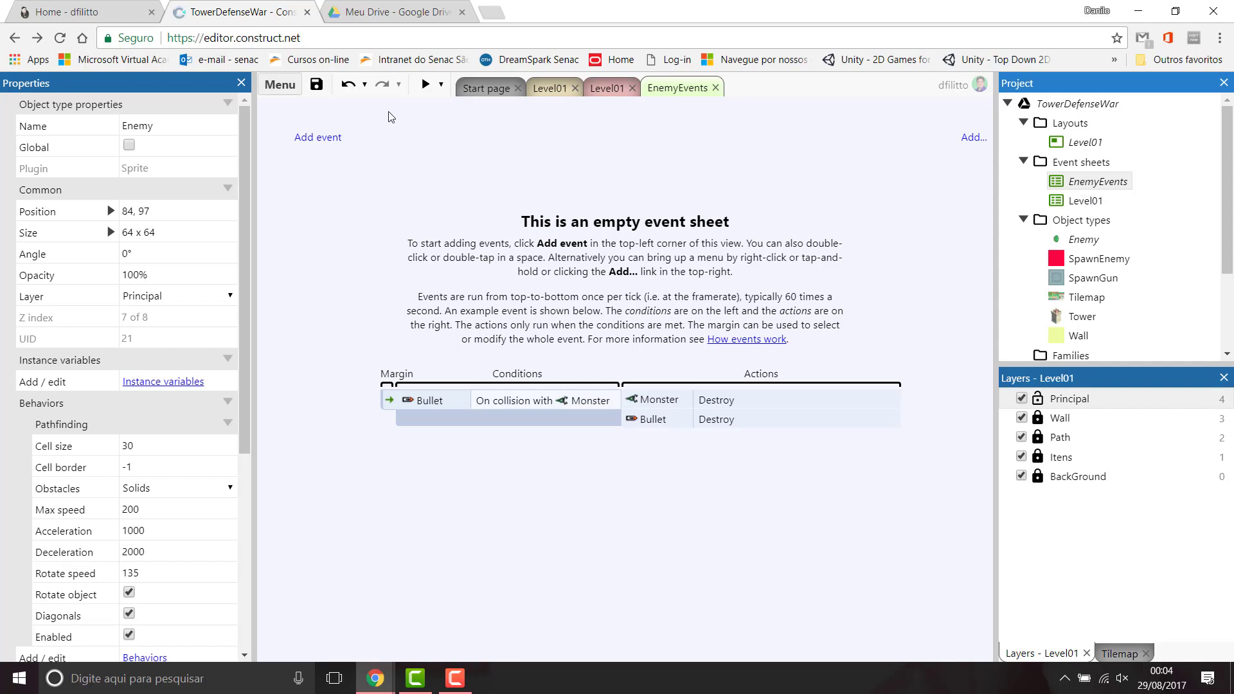
left_click(549, 90)
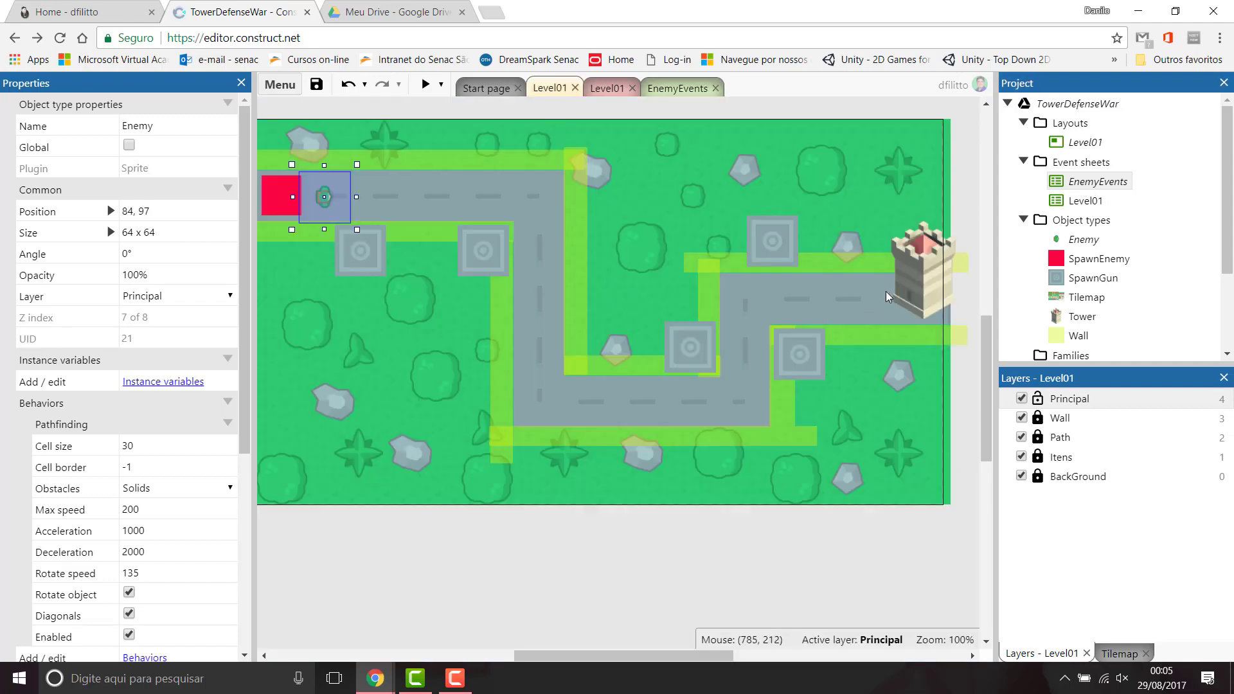
left_click(1098, 182)
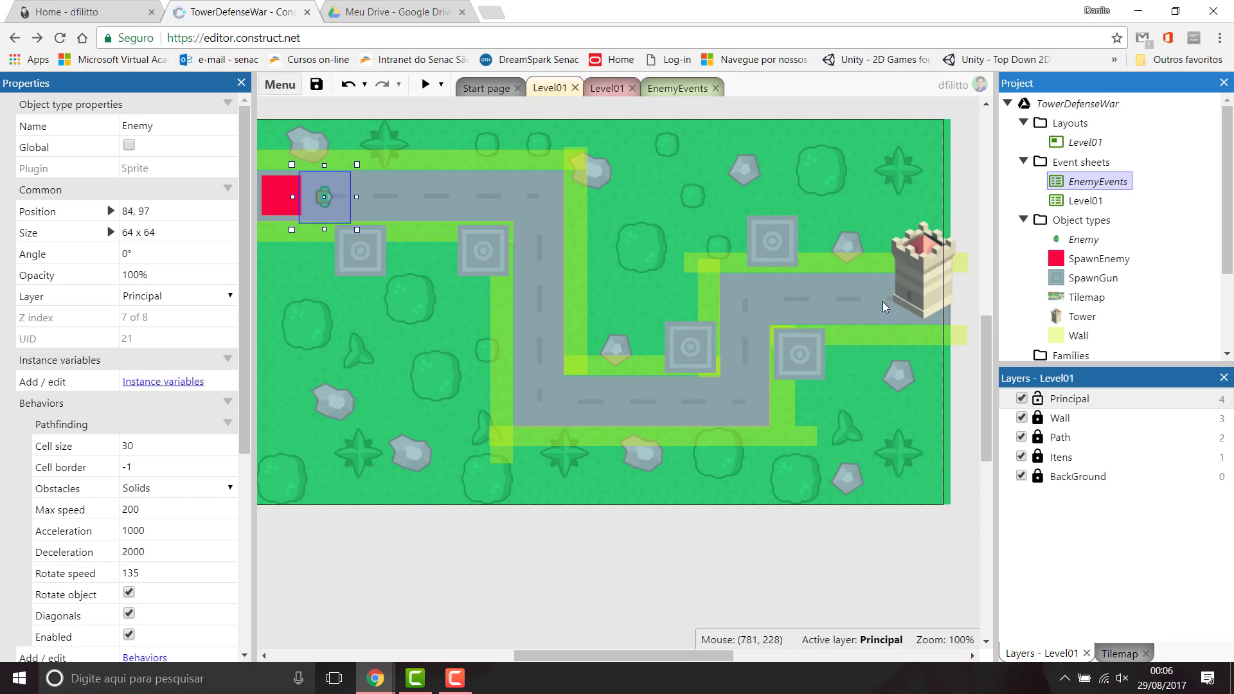
Step: Add a System On start of layout event to the EnemyEvents sheet
left_click(670, 88)
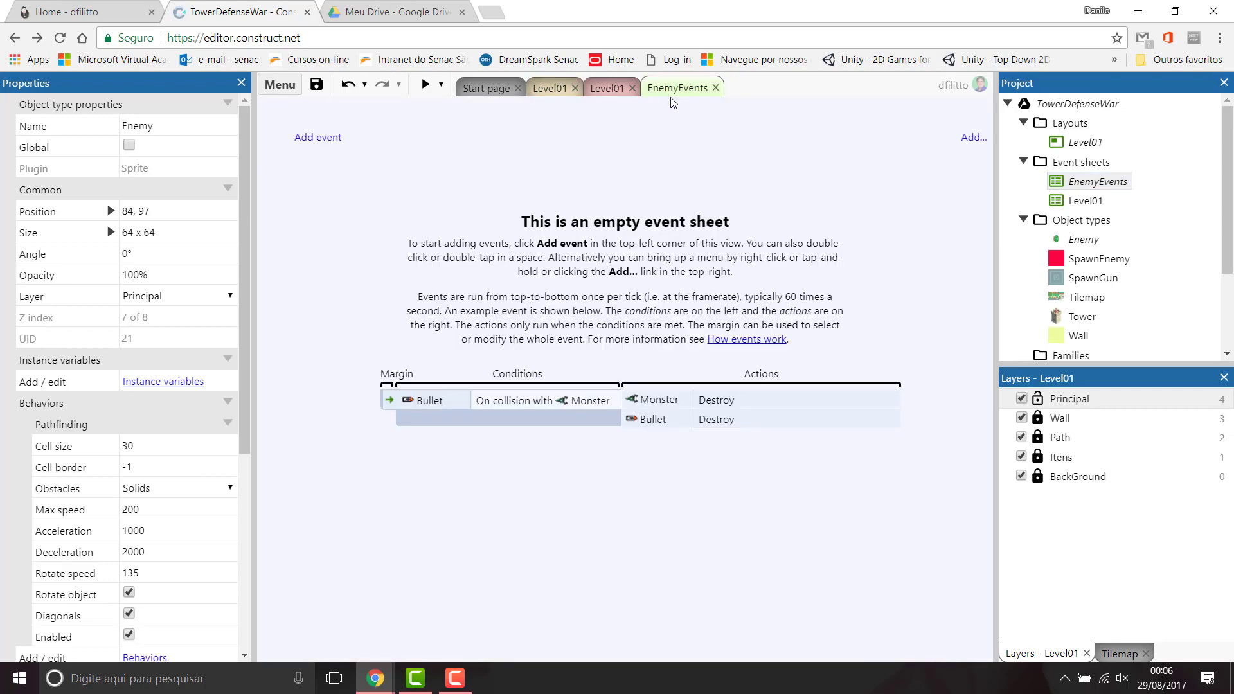
left_click(317, 139)
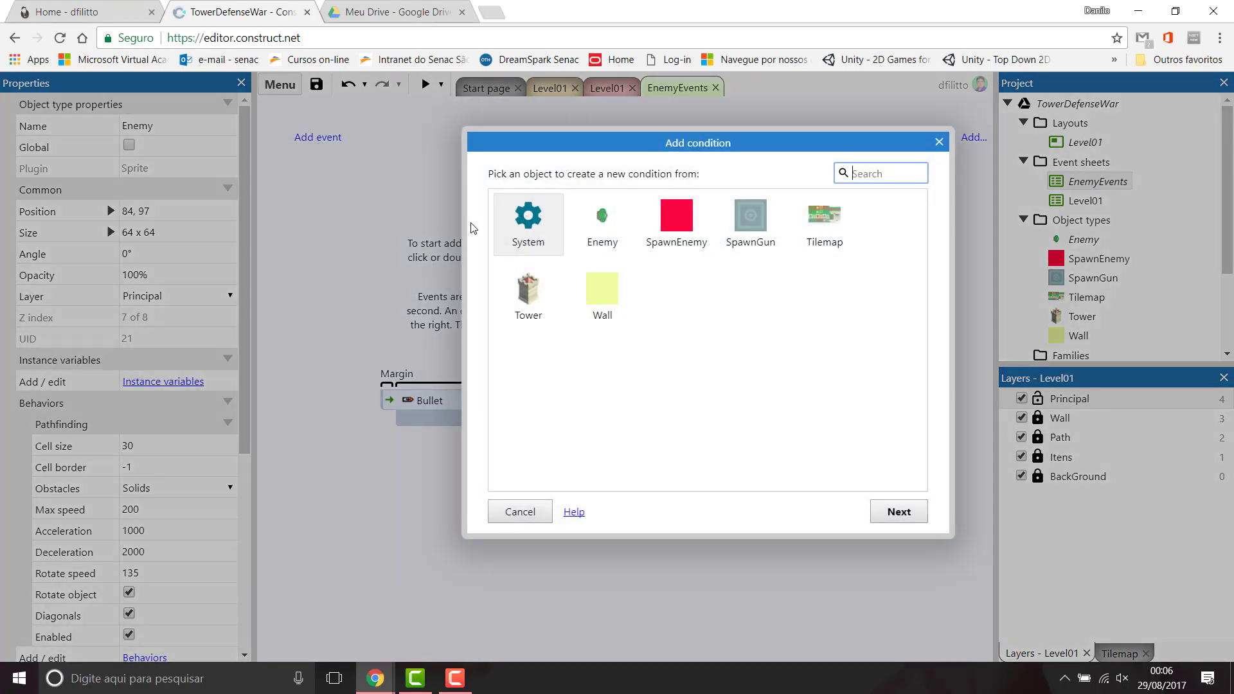
double_click(528, 215)
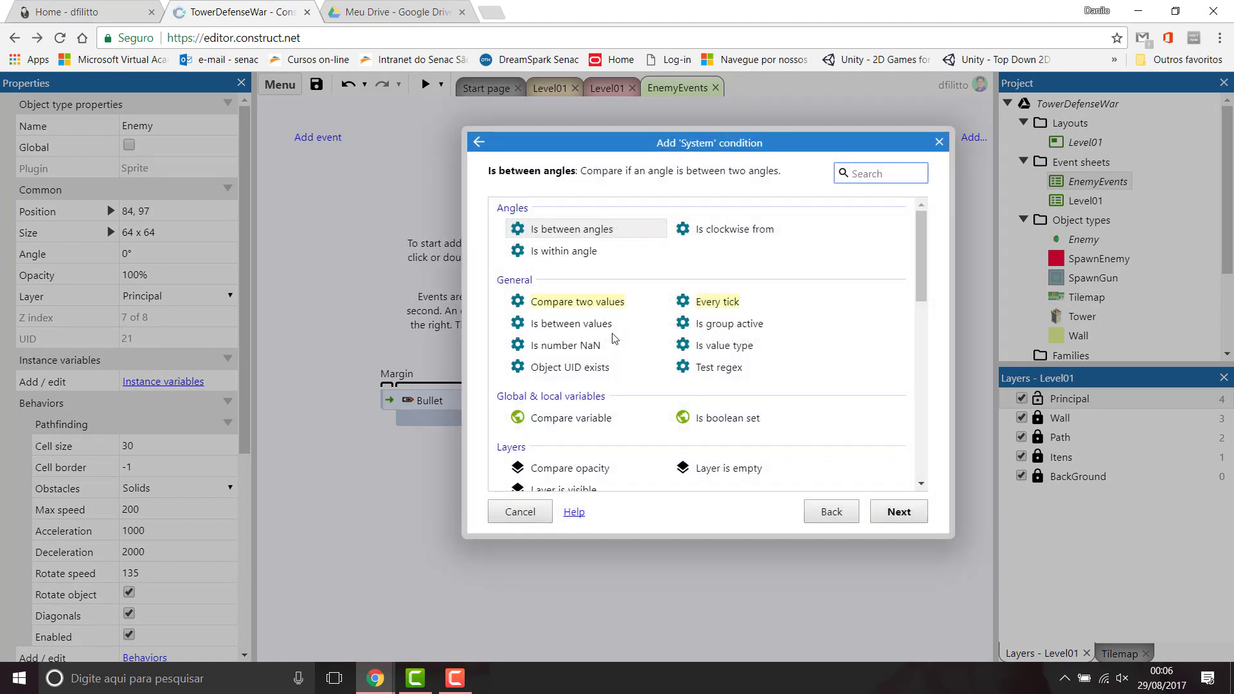
type("on s")
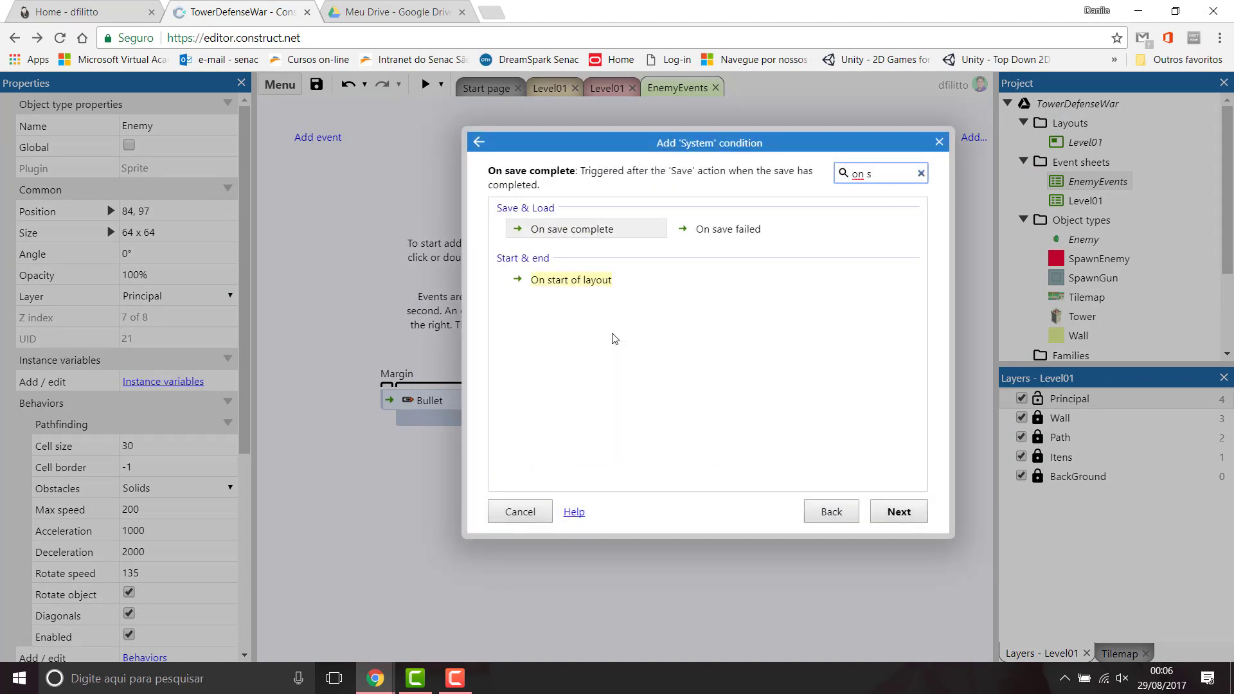
double_click(561, 282)
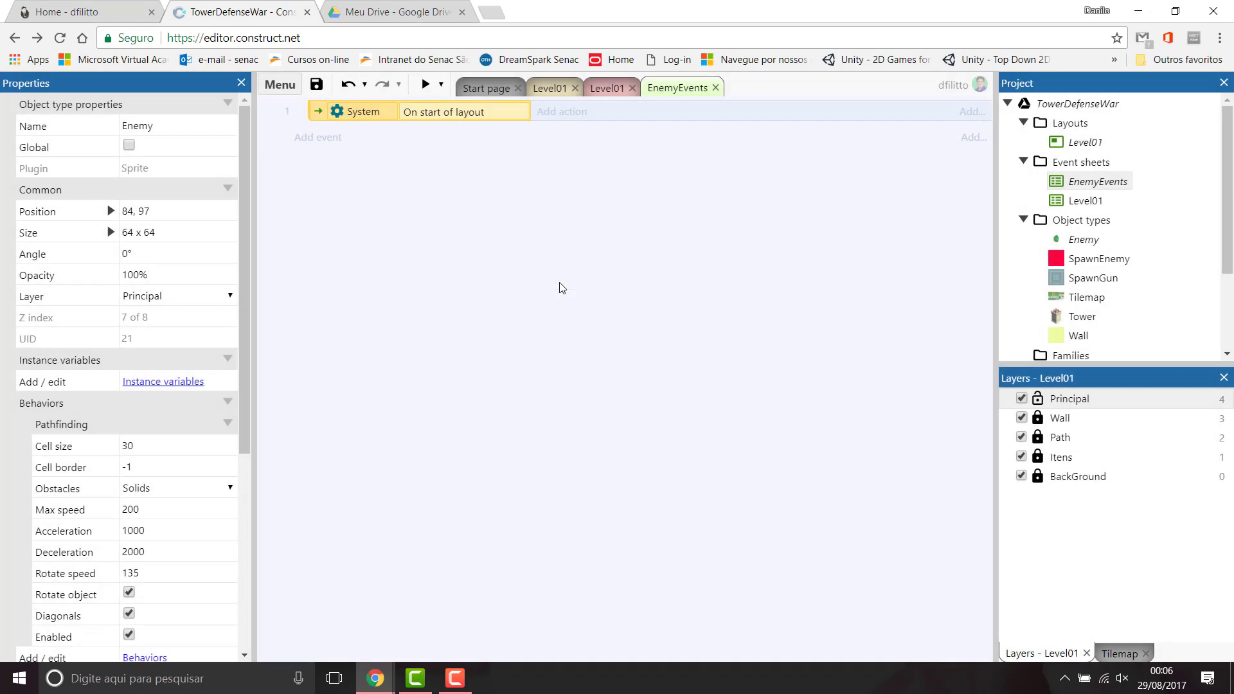
Step: Give that event an Enemy Pathfinding Find path action
left_click(550, 115)
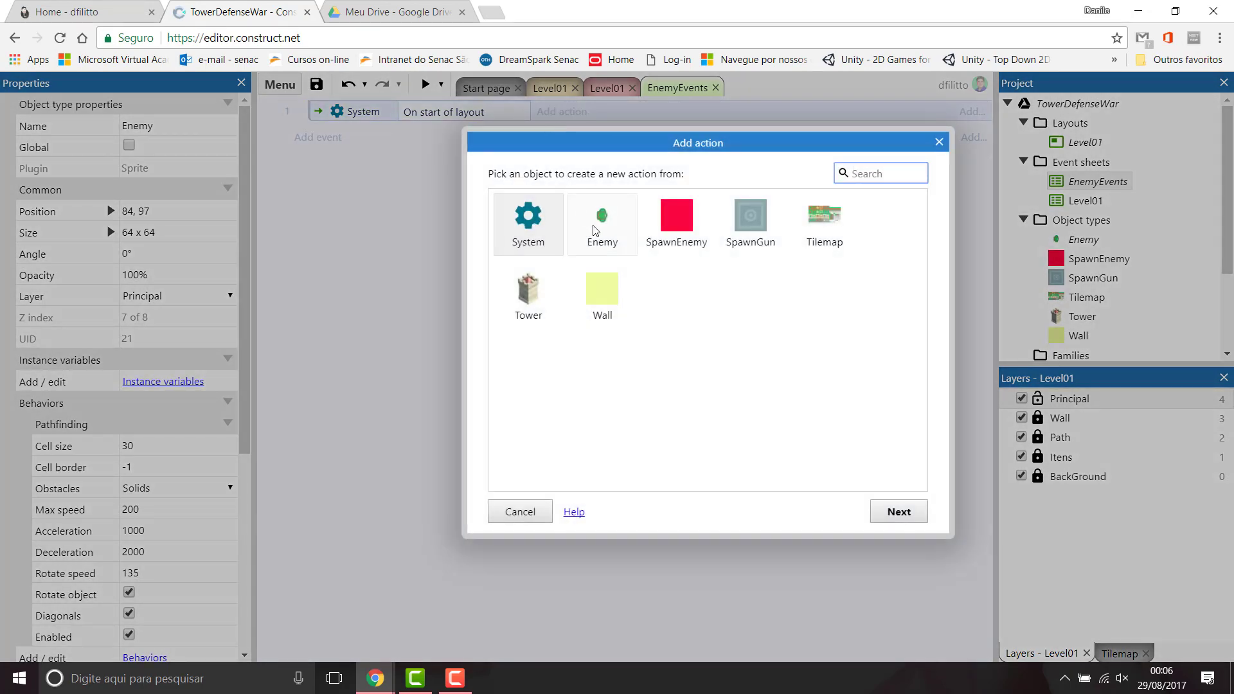
double_click(593, 229)
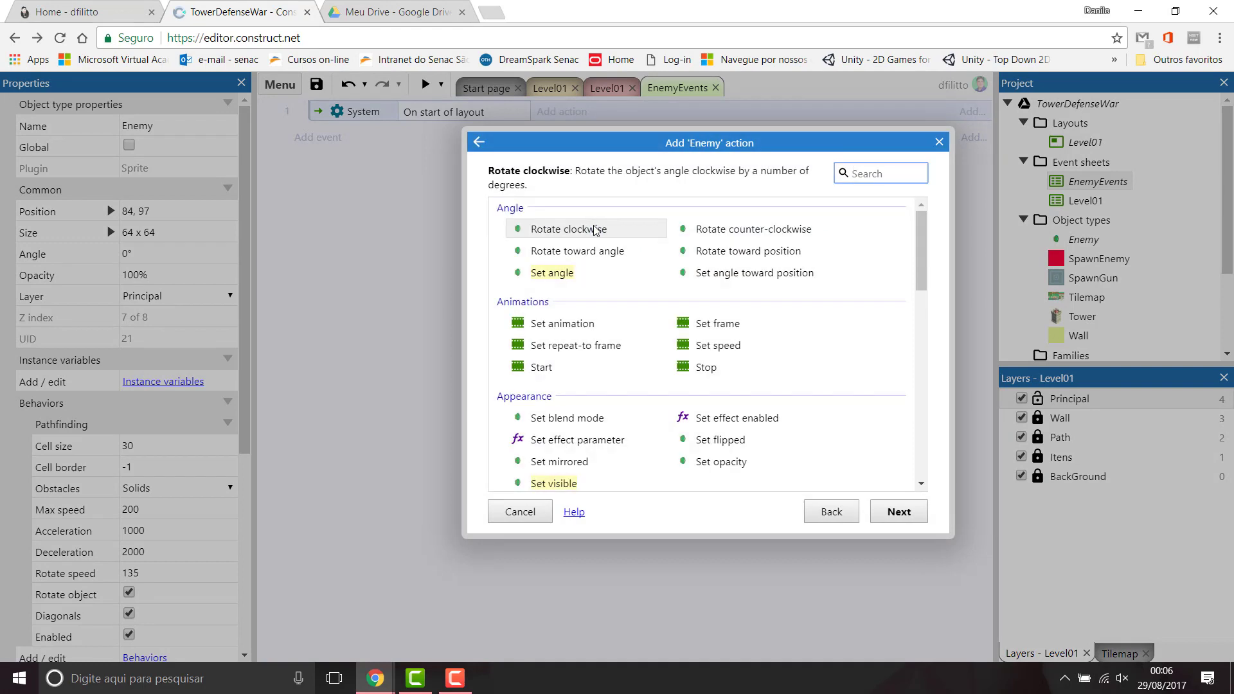
type("pa")
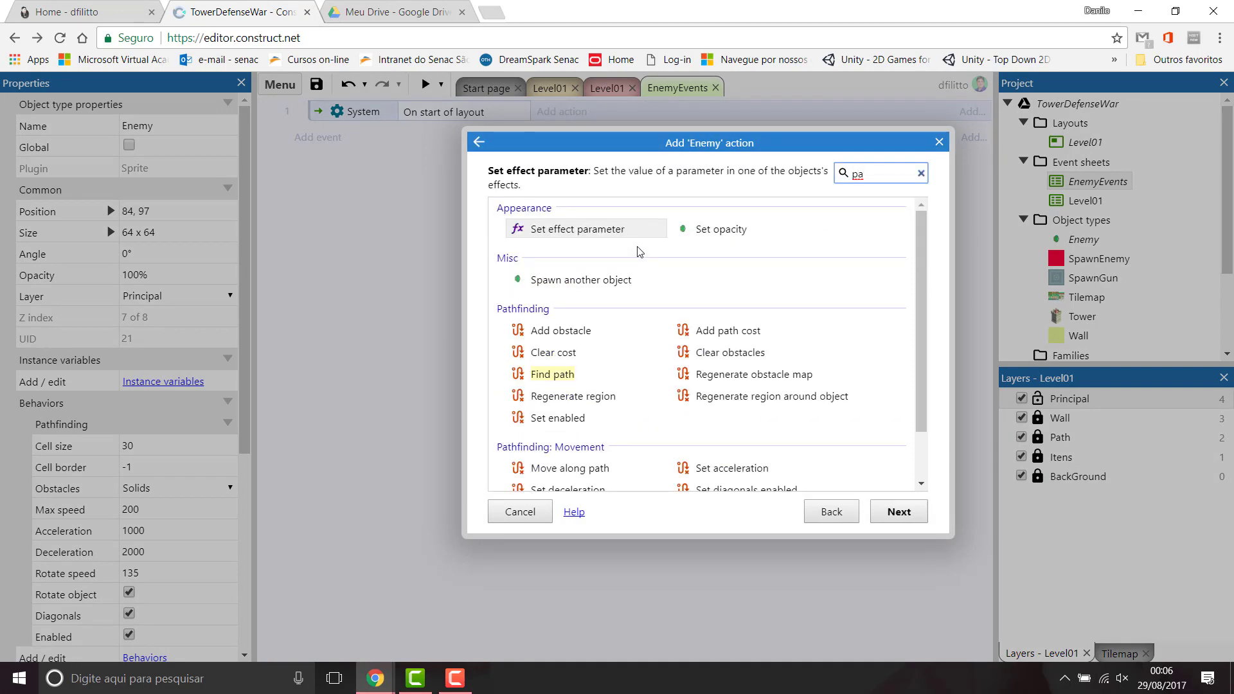
left_click(539, 380)
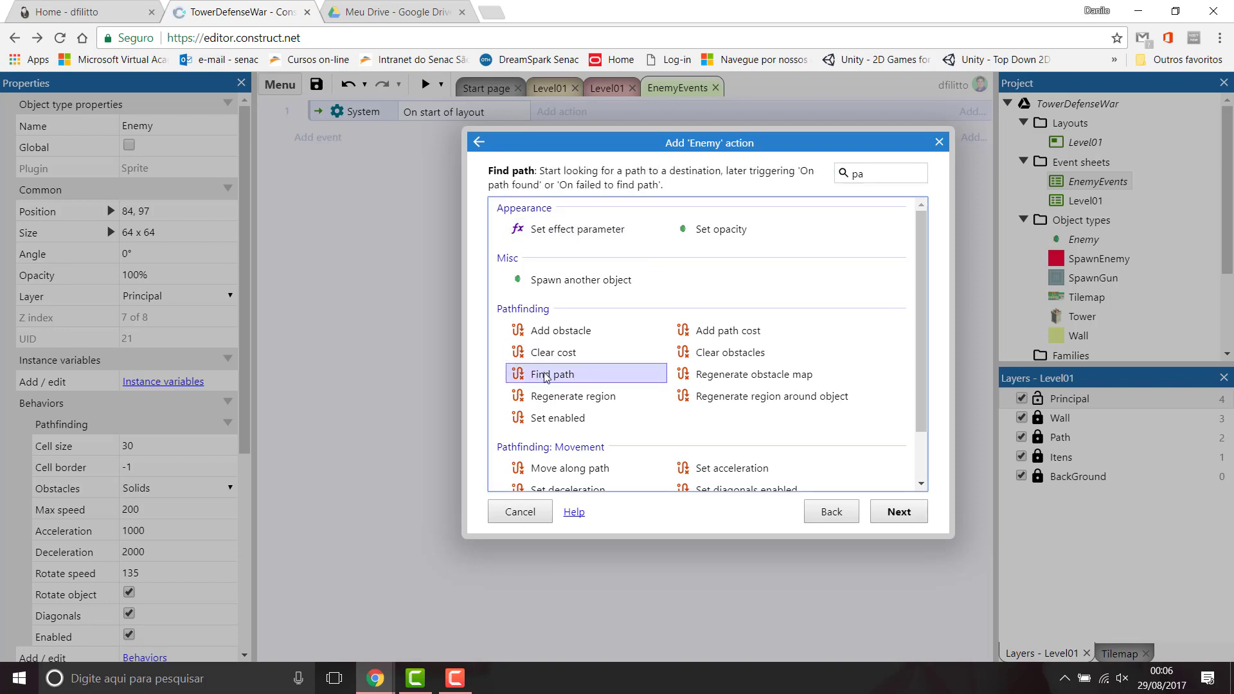
double_click(550, 378)
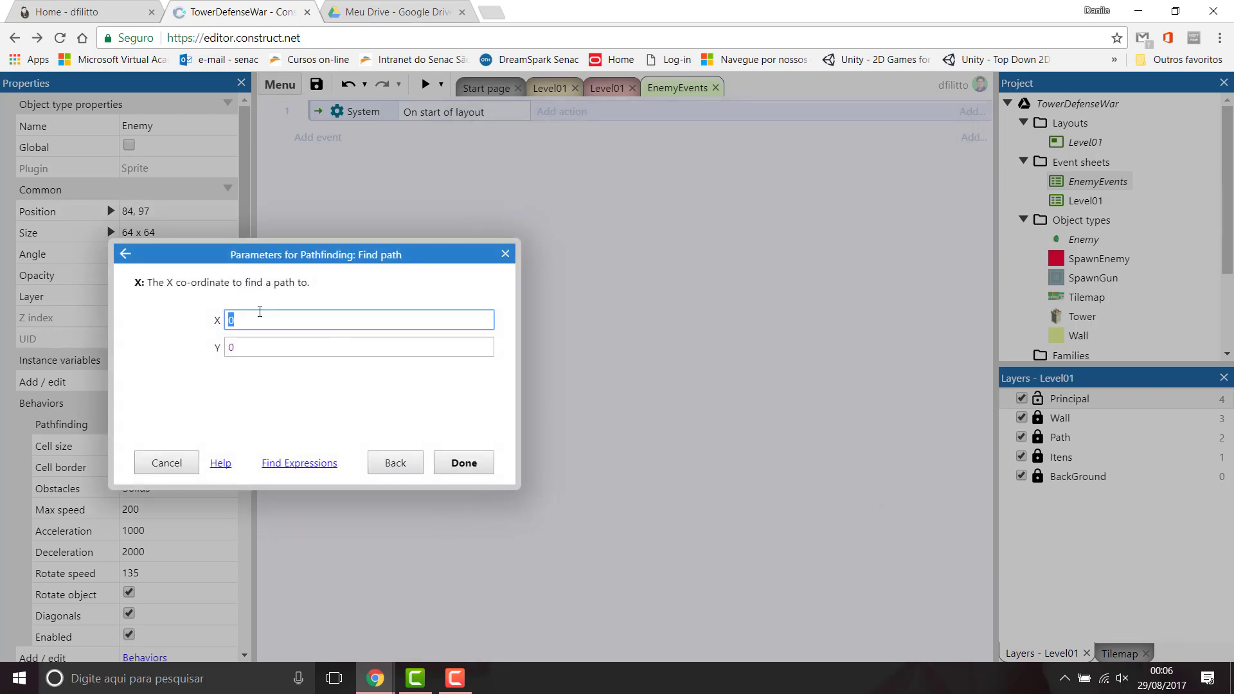
Step: Set the Find path target to X Tower.X and Y Tower.Y, then confirm
left_click_drag(225, 263, 500, 275)
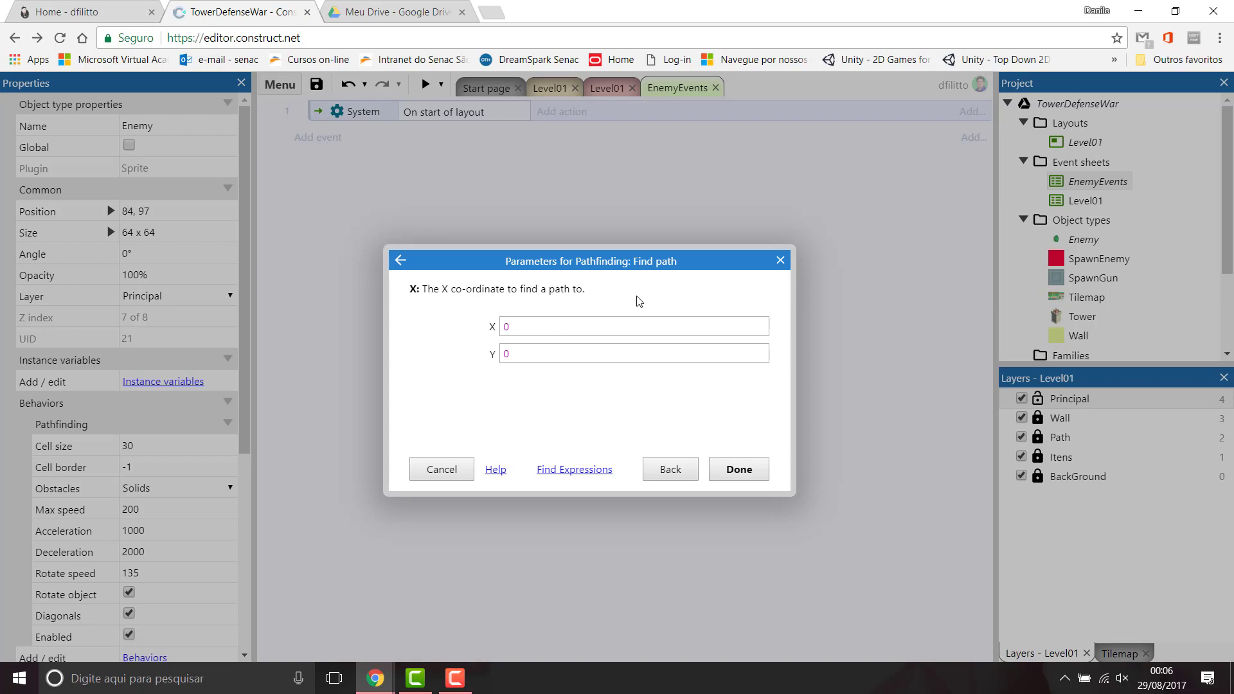
left_click(573, 325)
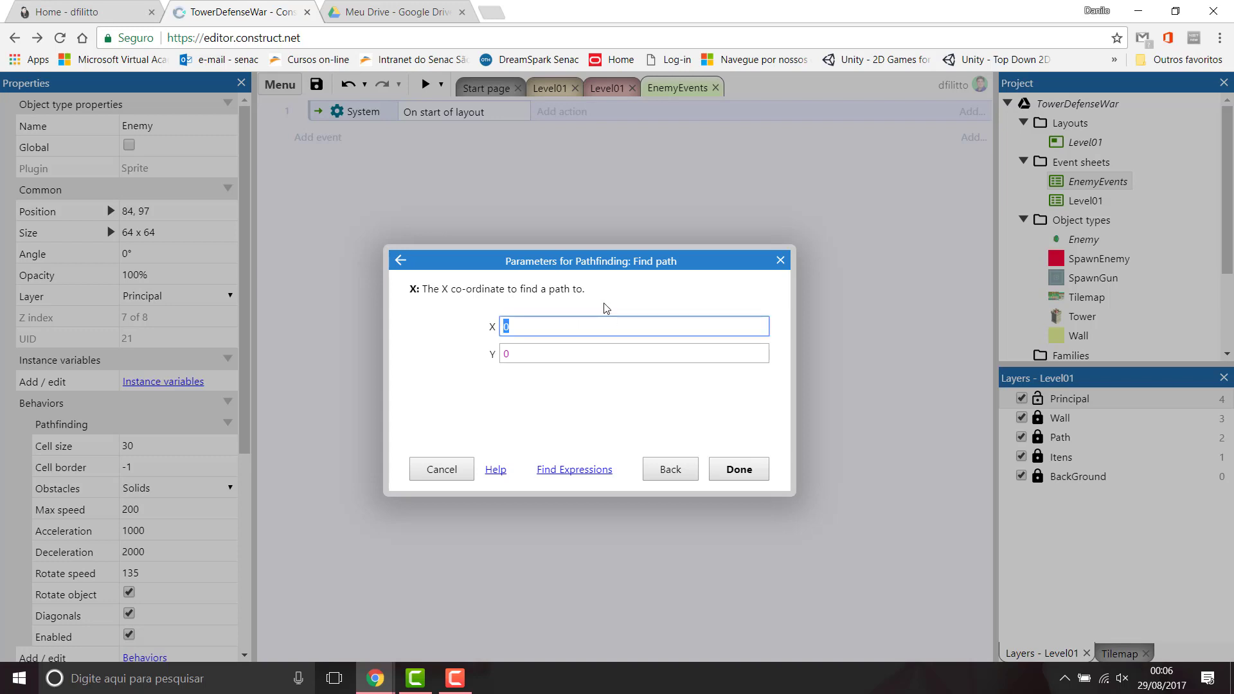
type("T")
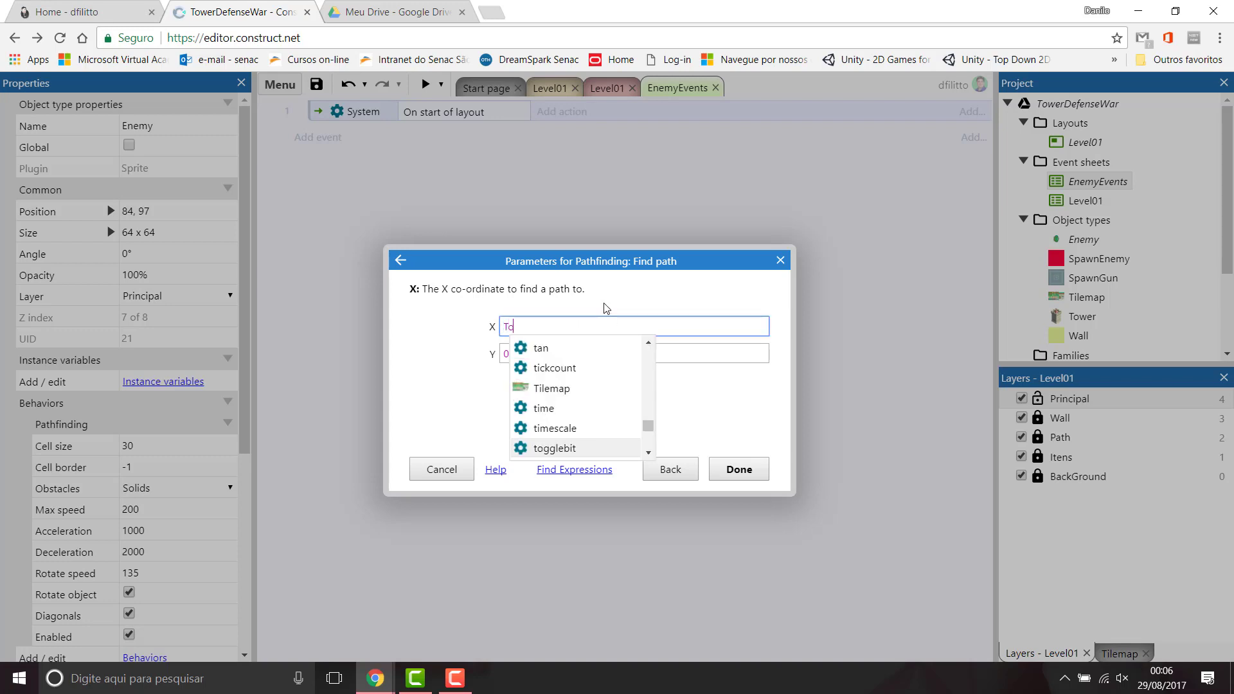
type("o")
type("wer")
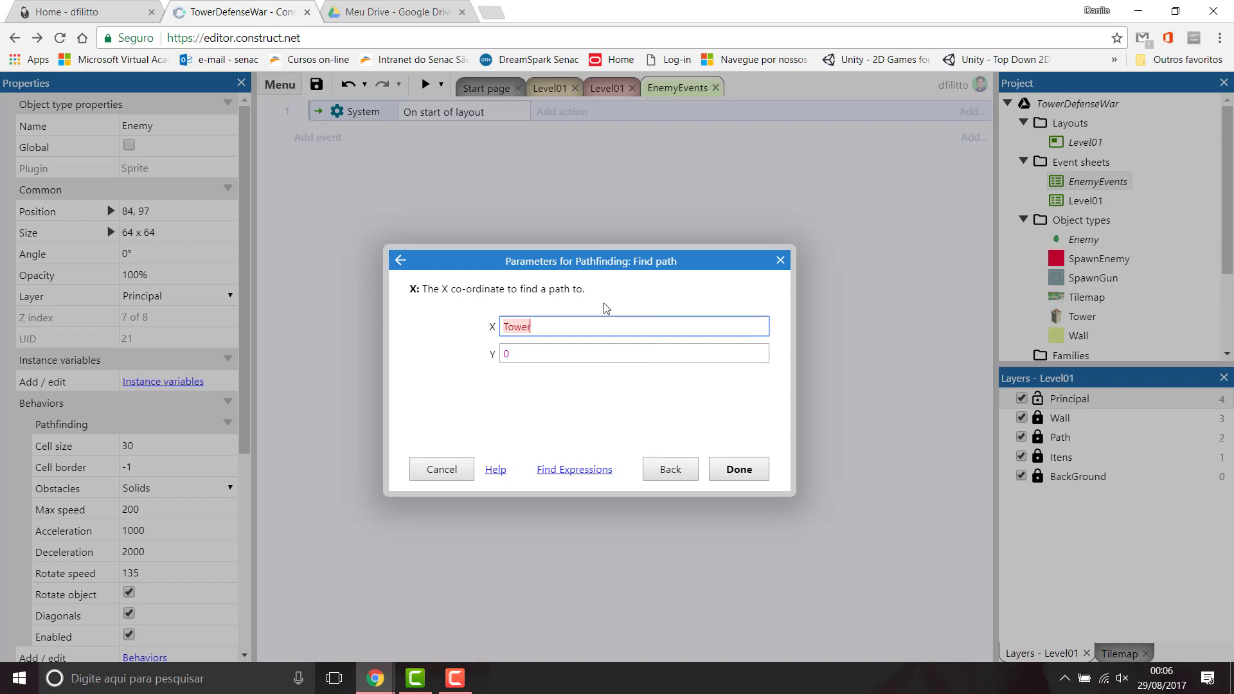
type(".x")
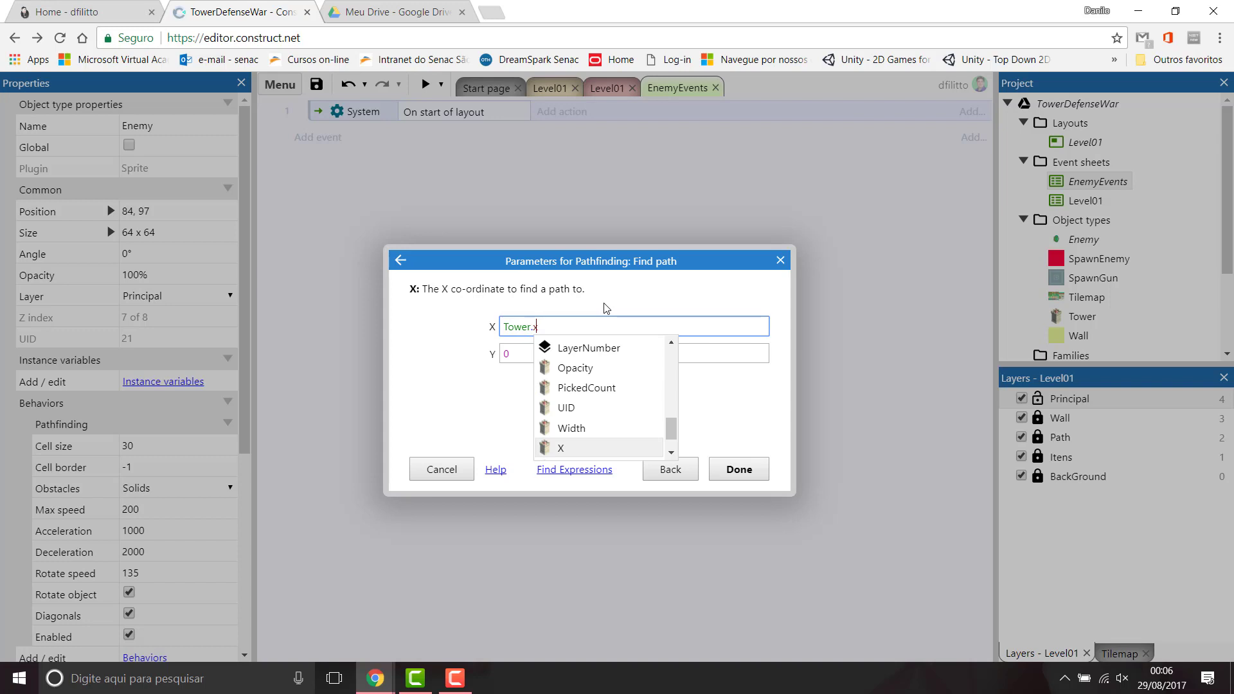
key("Return")
key("Tab")
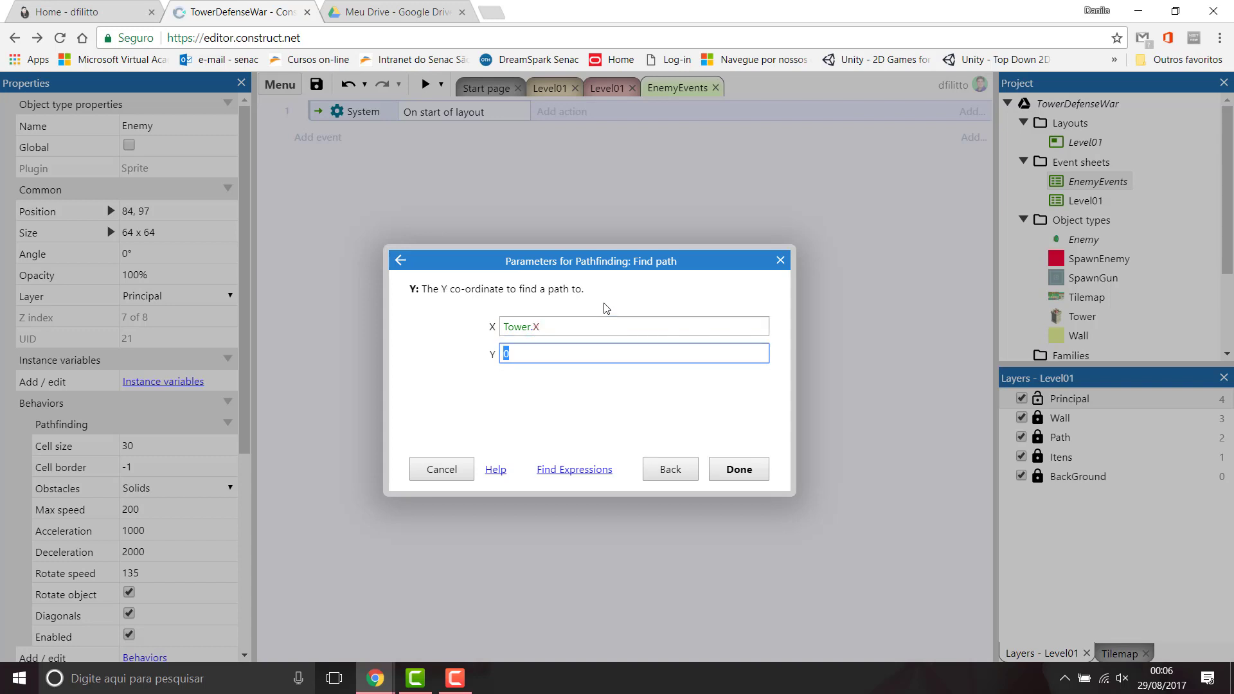
type("Tower")
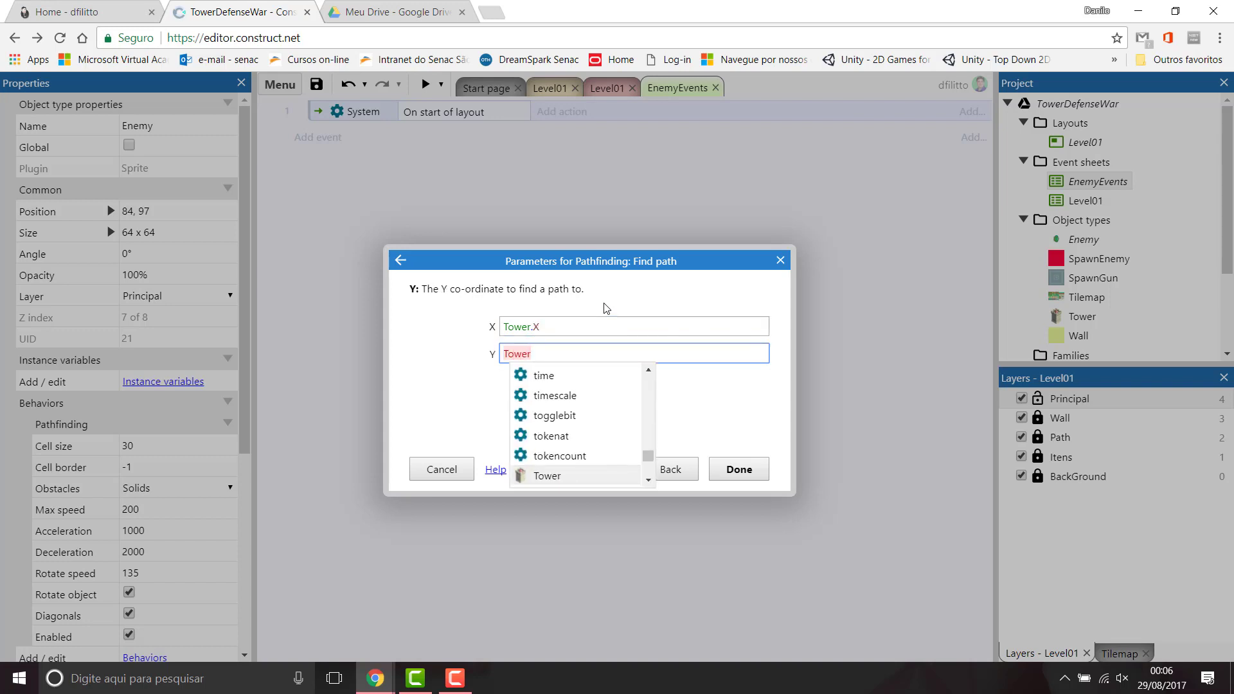
key("Return")
type(".")
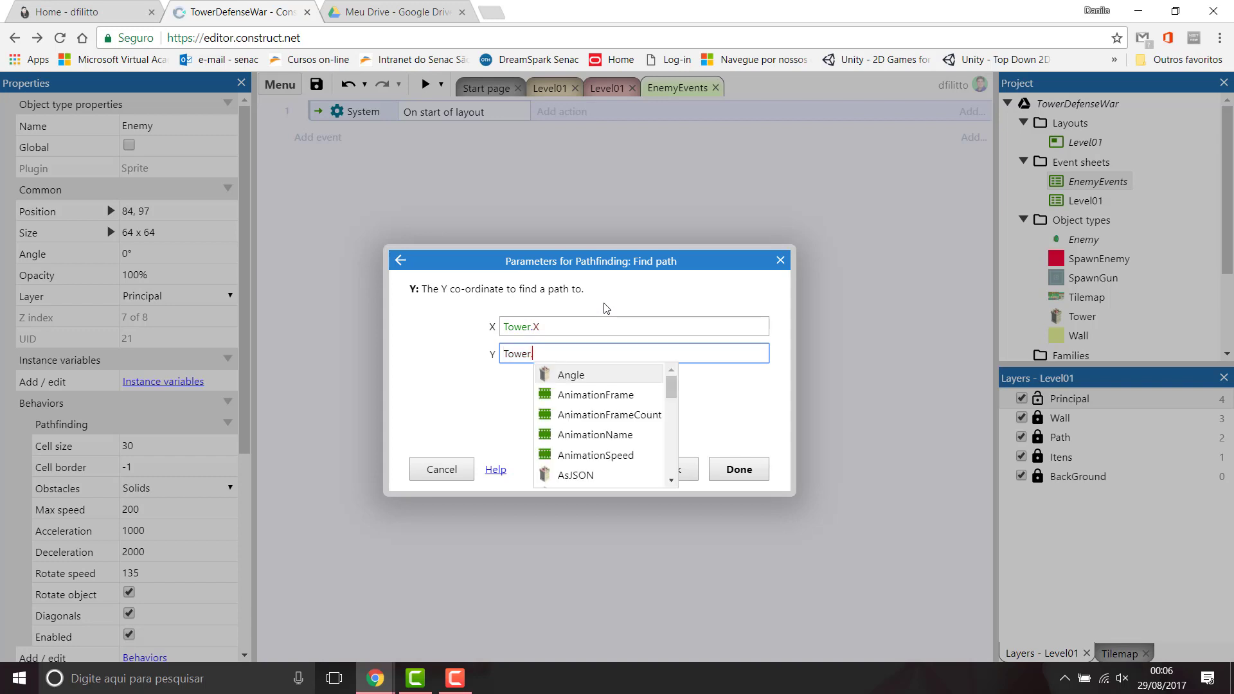
type("Y")
key("Return")
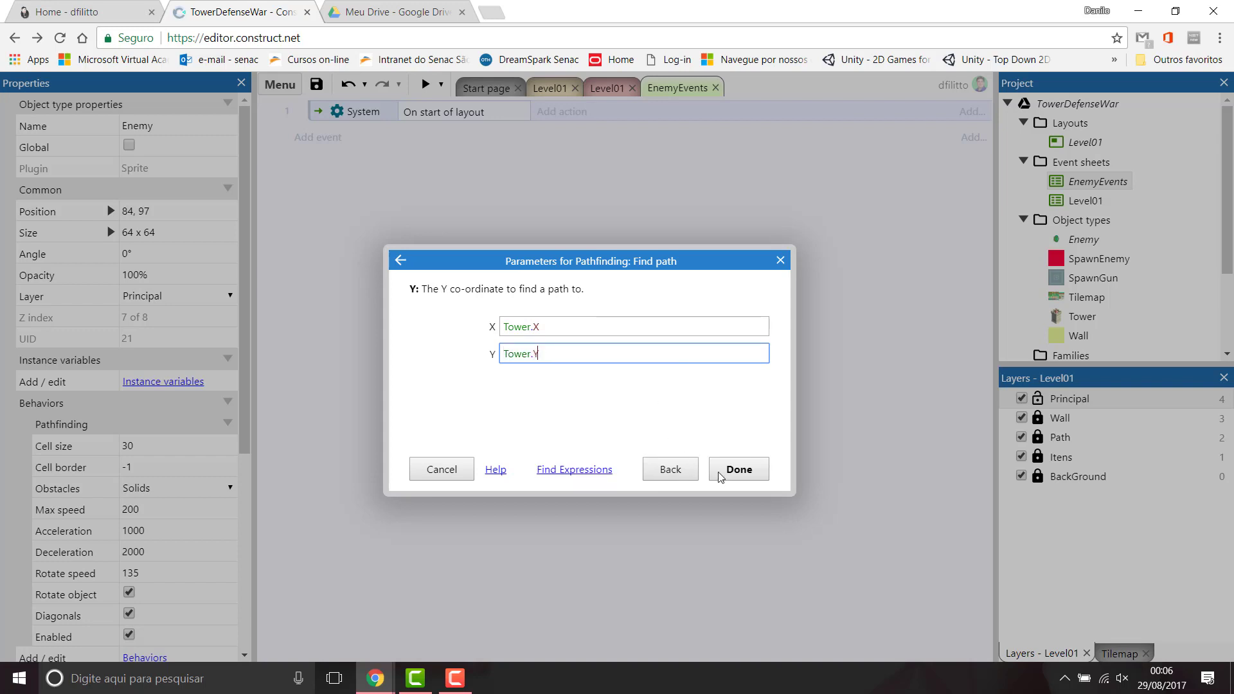
left_click(722, 475)
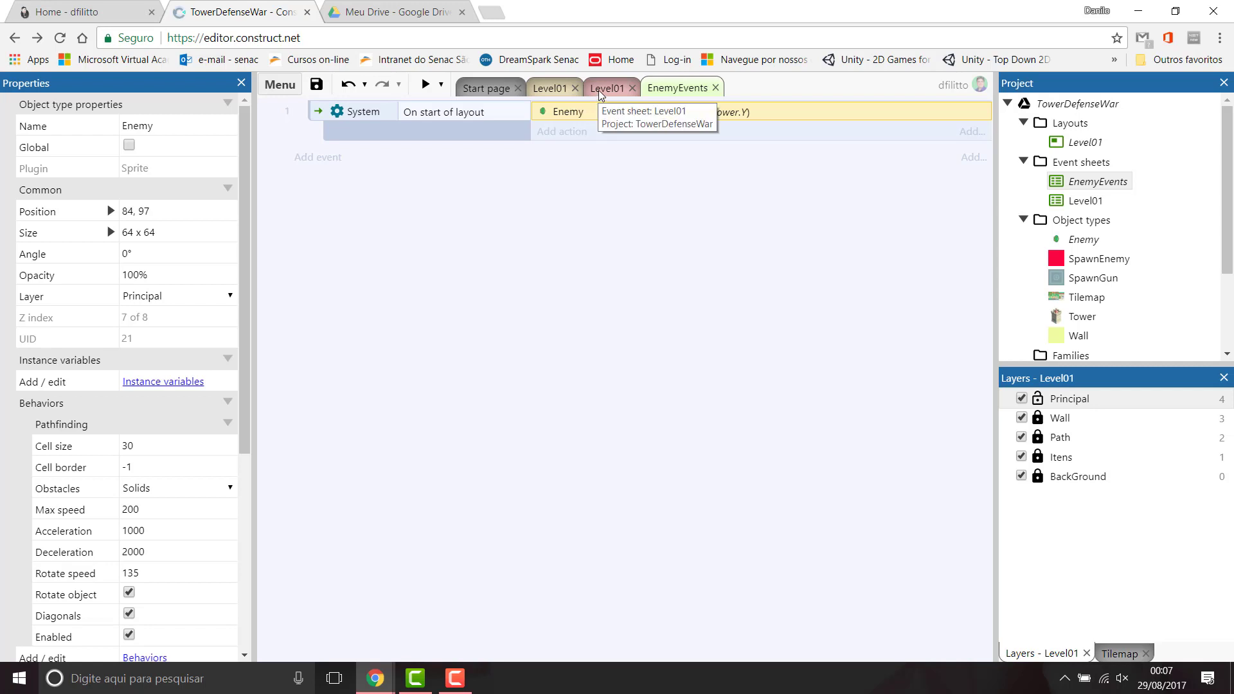
Step: Move the Enemy sprite onto the red SpawnEnemy square at 27, 98, then return to EnemyEvents
left_click(601, 95)
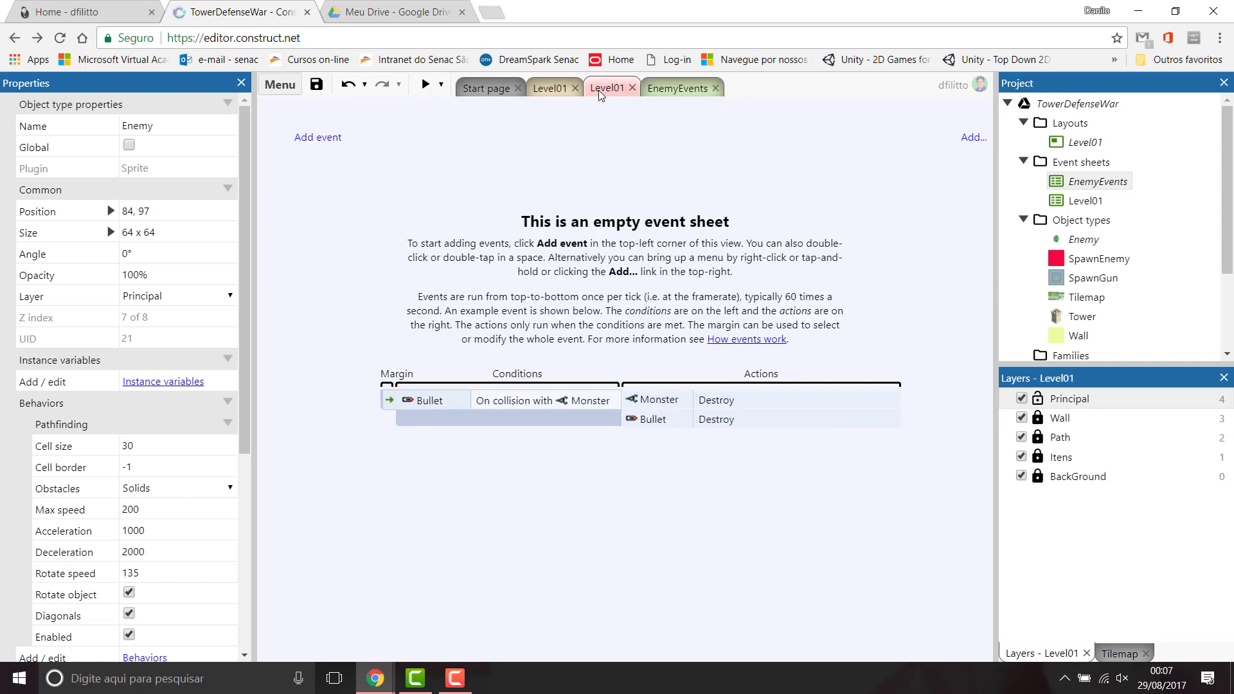
left_click(547, 94)
left_click_drag(320, 202, 284, 203)
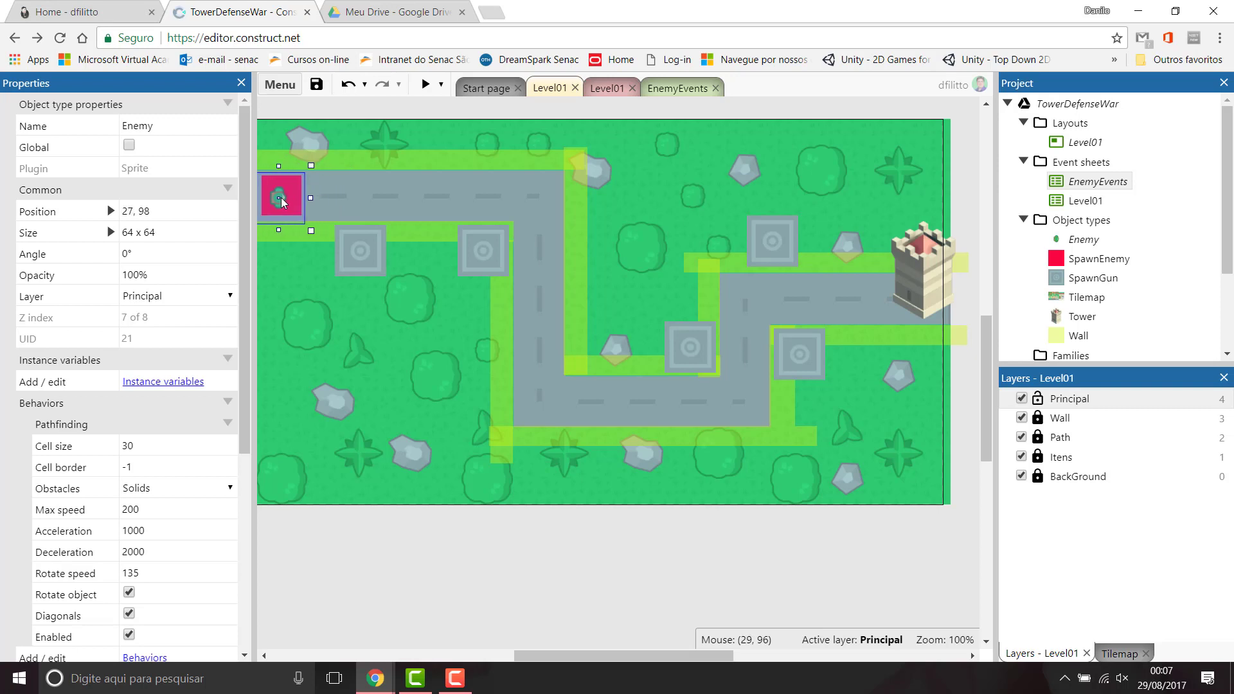
left_click(353, 199)
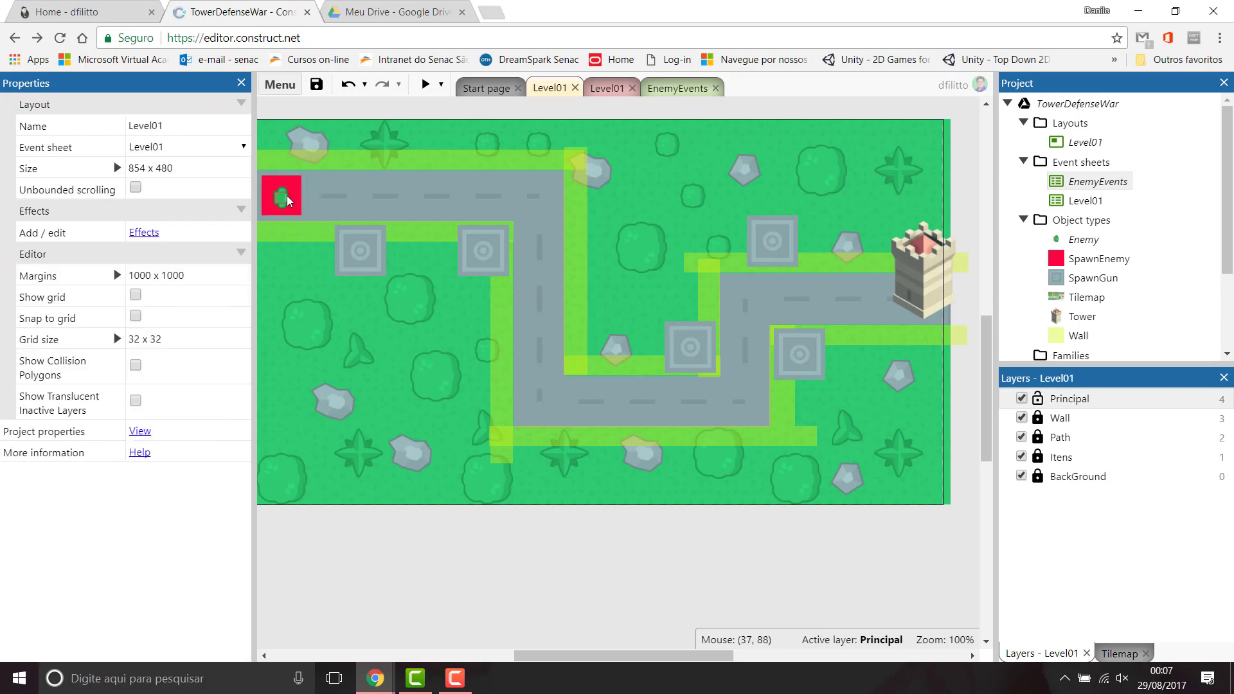
left_click(680, 90)
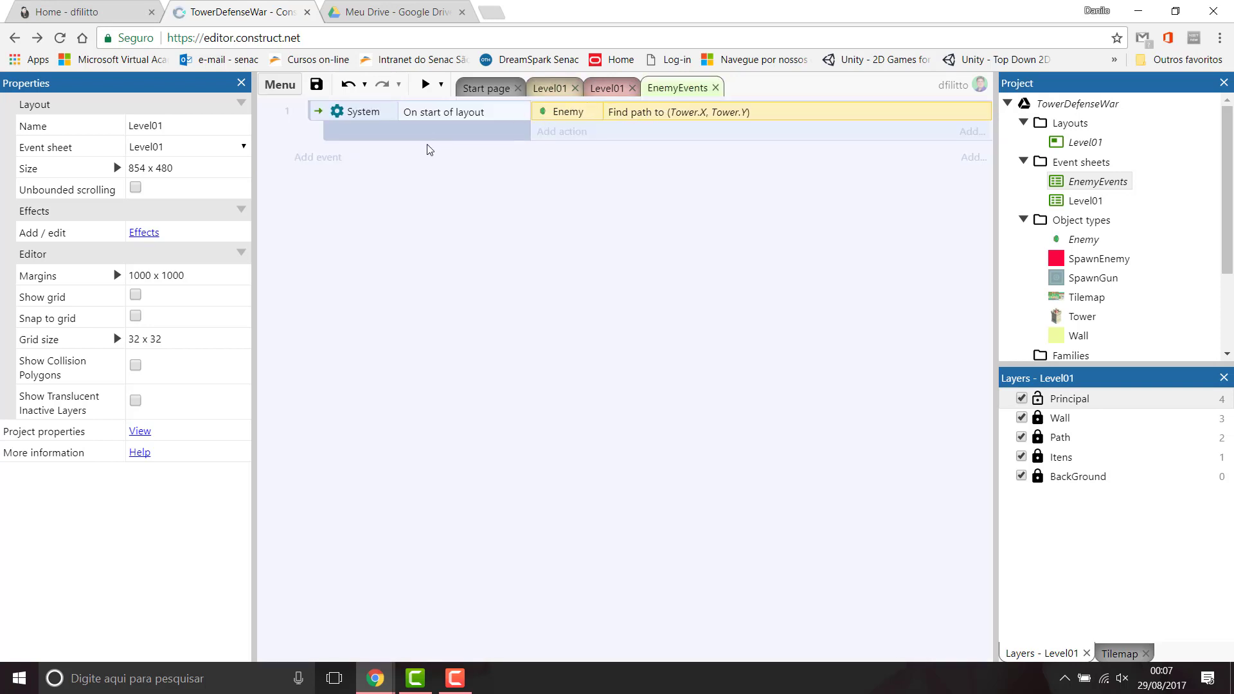
Step: Add a second event with the Enemy Pathfinding condition On path found
right_click(325, 186)
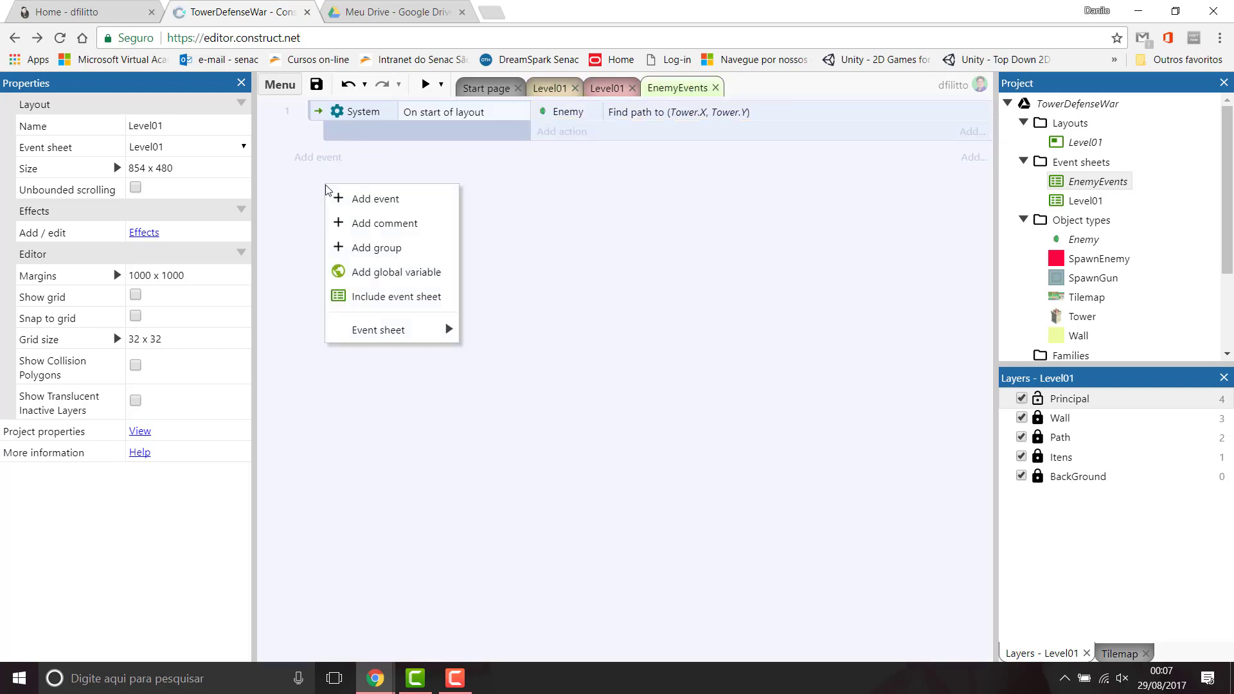
left_click(361, 202)
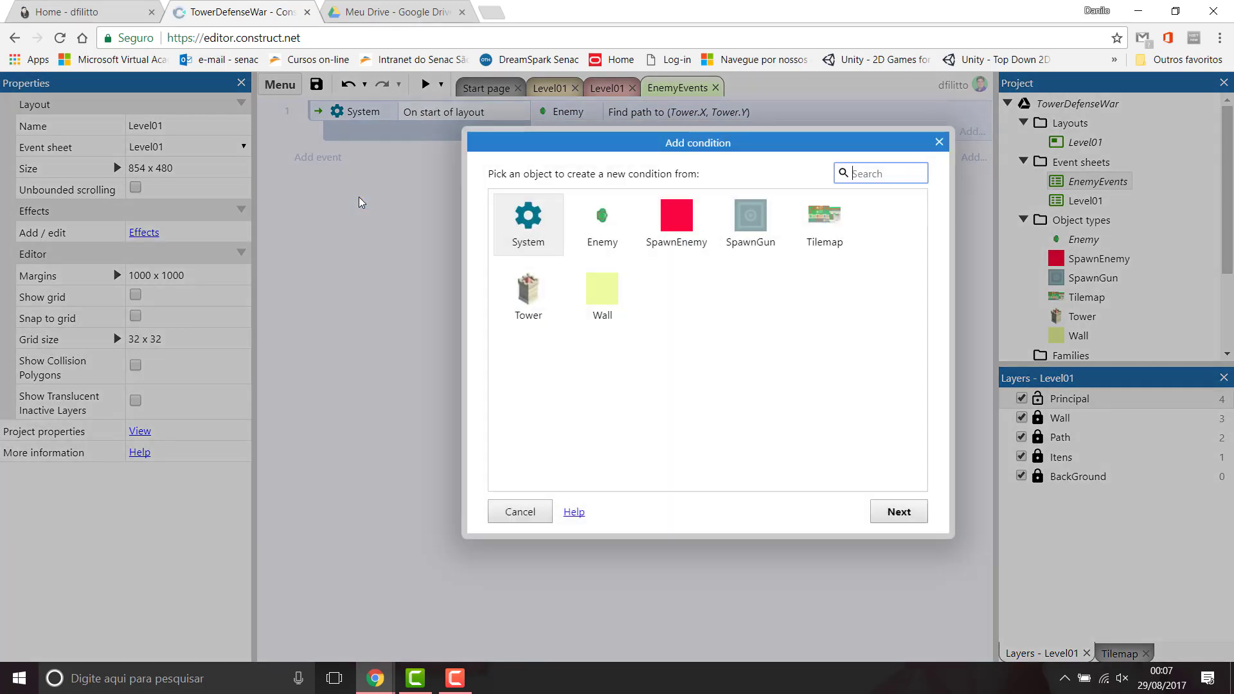
double_click(594, 236)
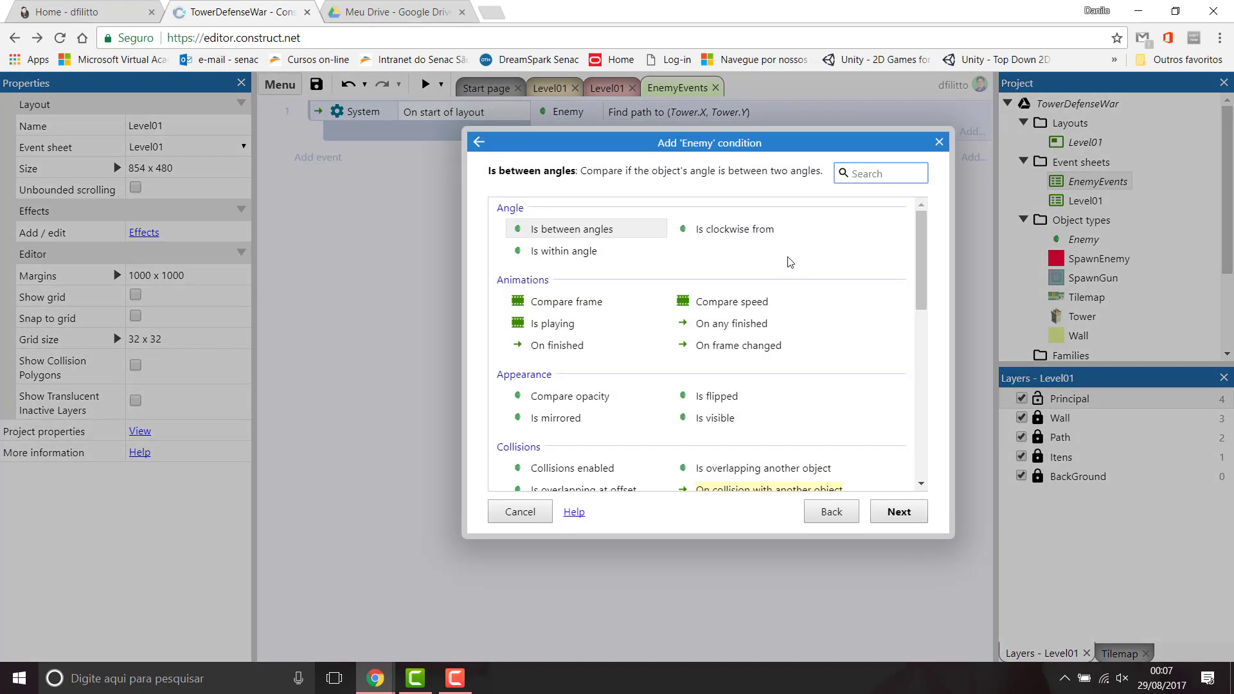
type("pat")
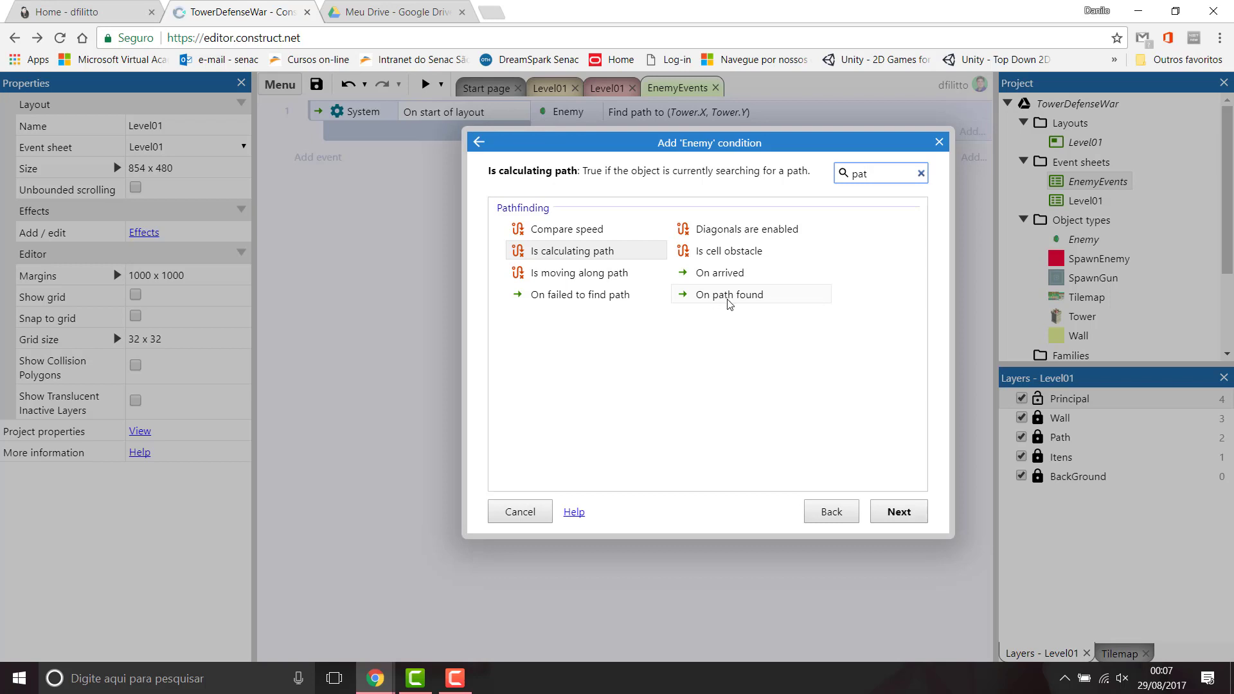
left_click(720, 299)
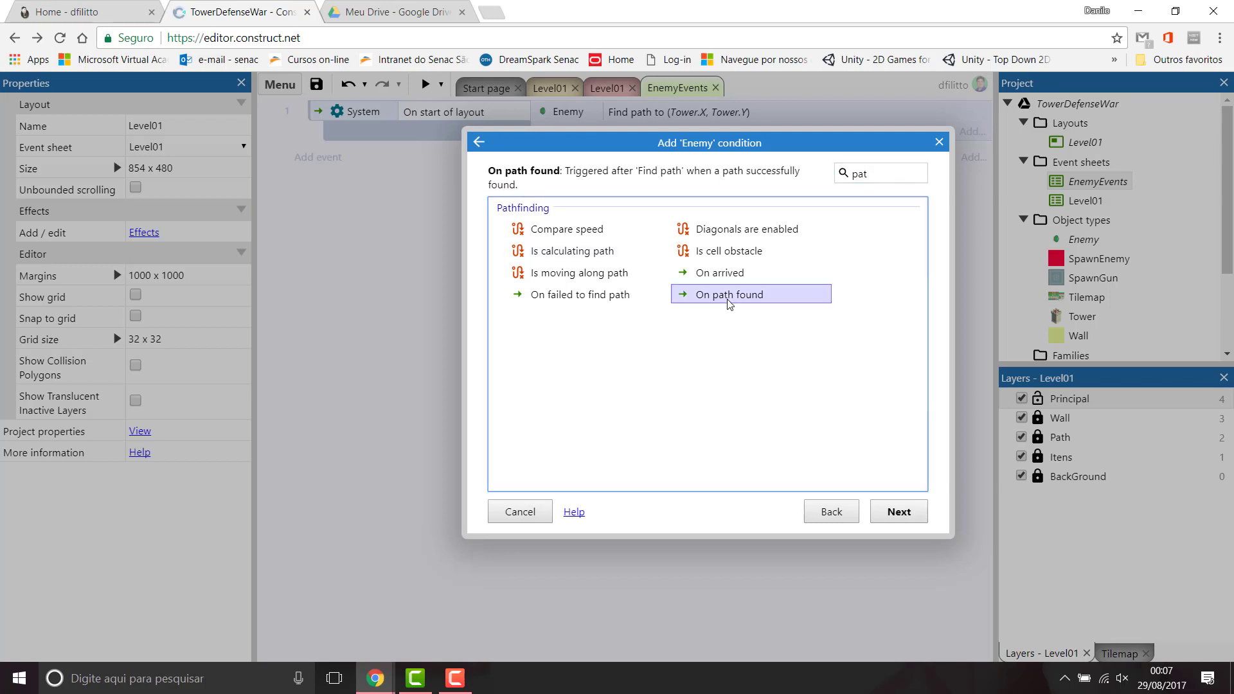
left_click(898, 512)
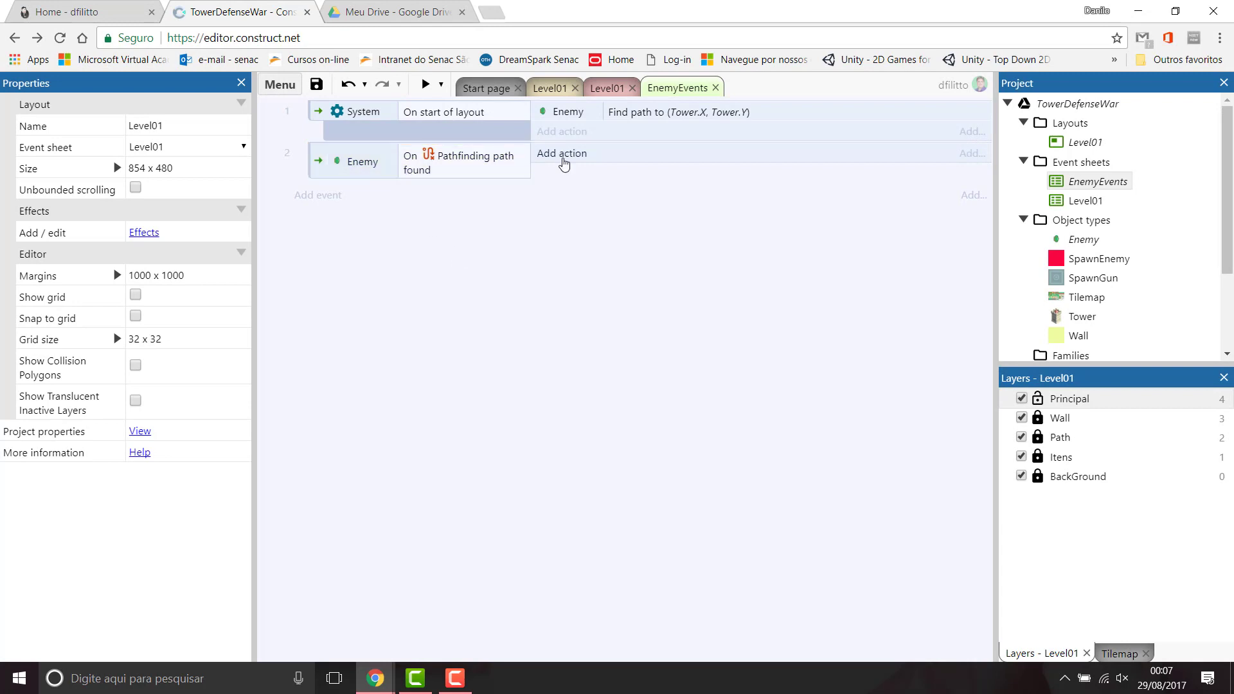
Step: Give that event the Enemy action Pathfinding: Move along path
left_click(563, 154)
double_click(601, 233)
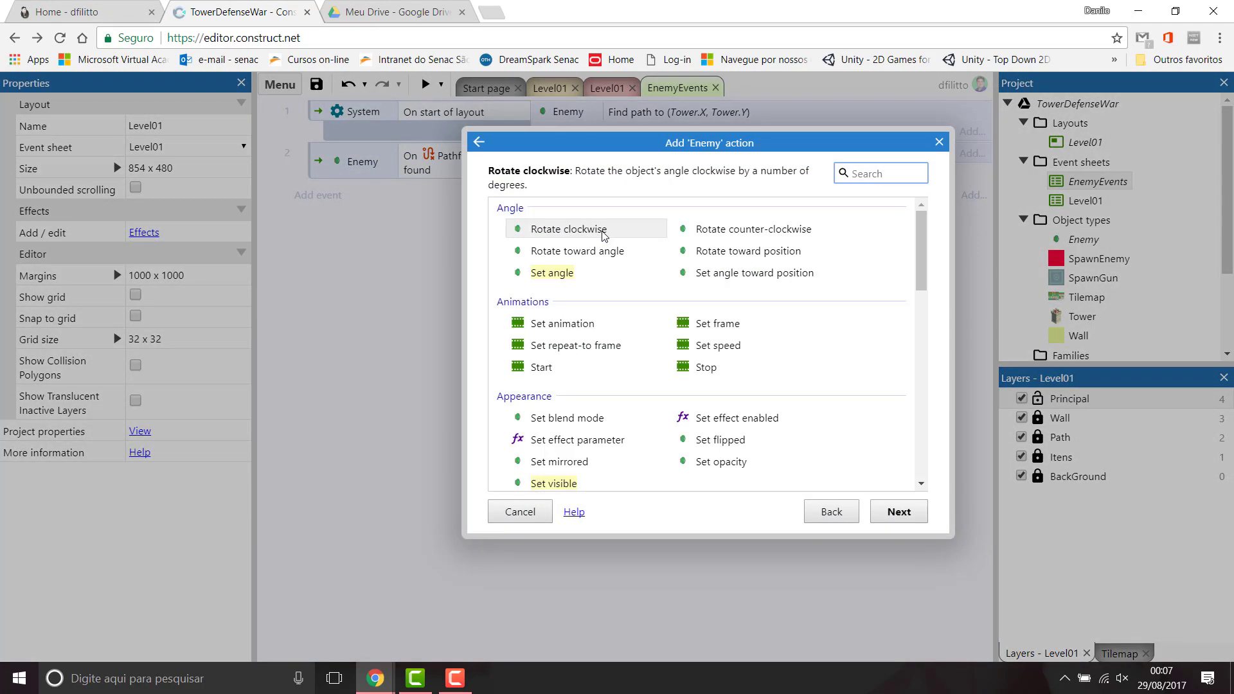
scroll(692, 312, "down", 4)
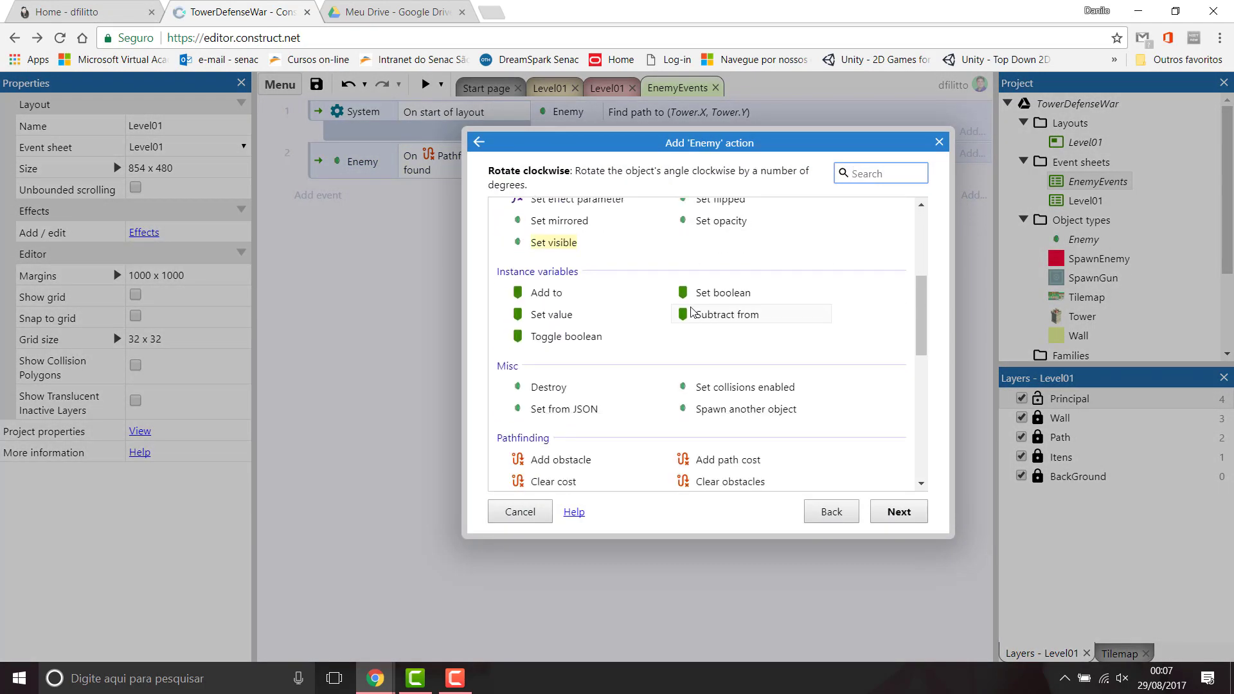
scroll(692, 312, "down", 2)
scroll(643, 327, "down", 2)
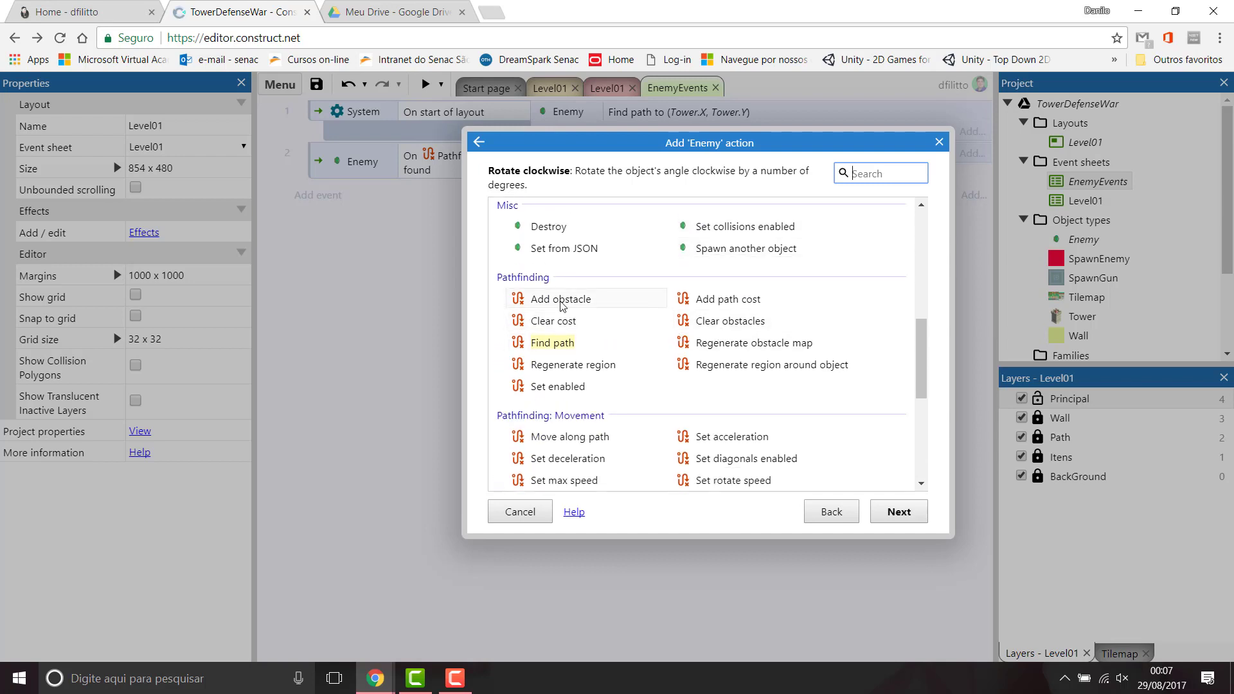
scroll(595, 351, "down", 2)
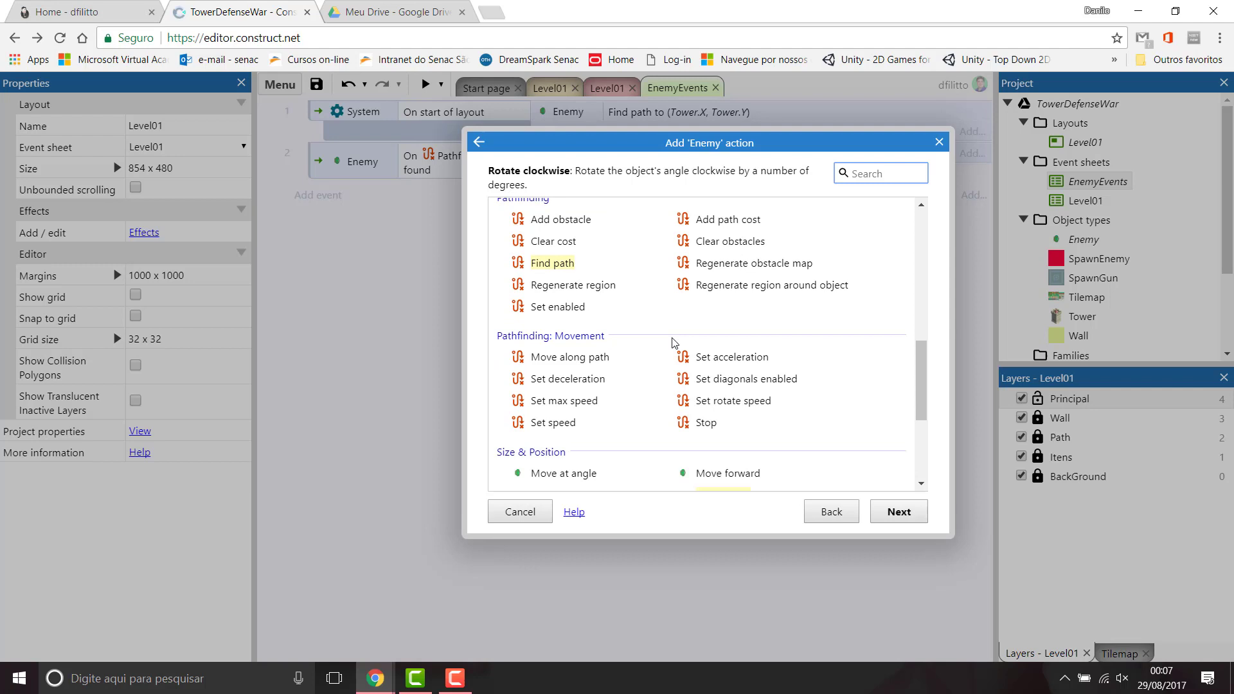
left_click(597, 356)
scroll(650, 364, "down", 3)
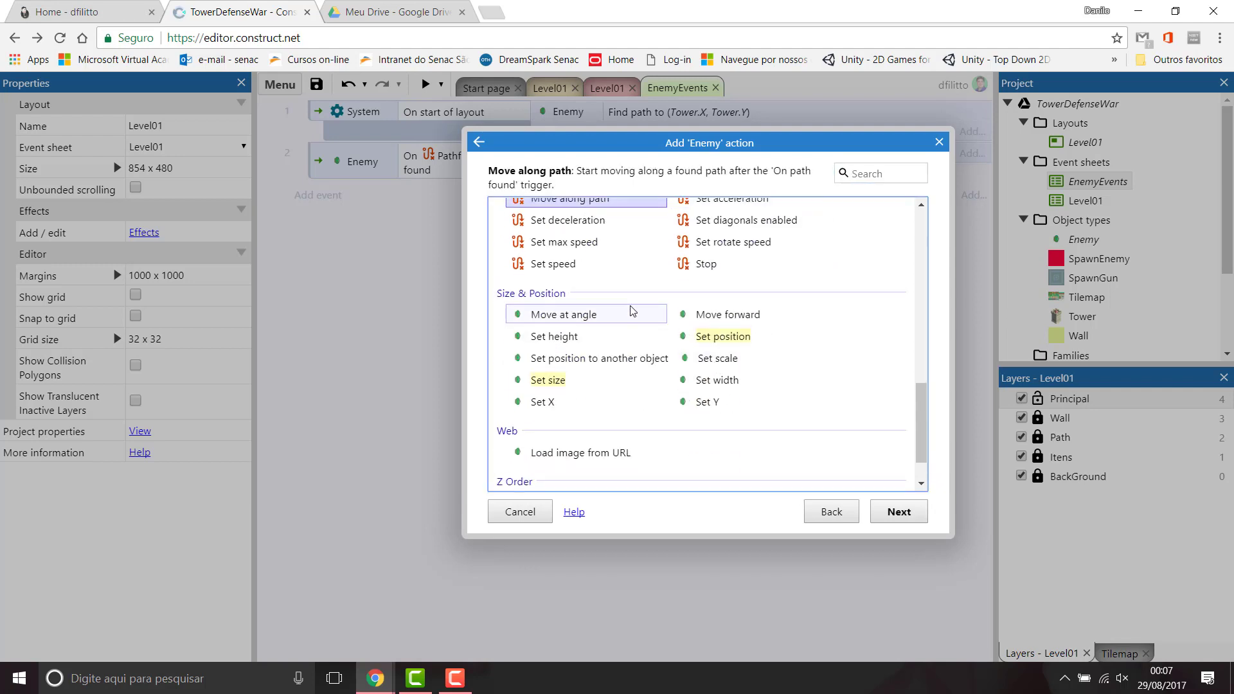
scroll(578, 290, "up", 2)
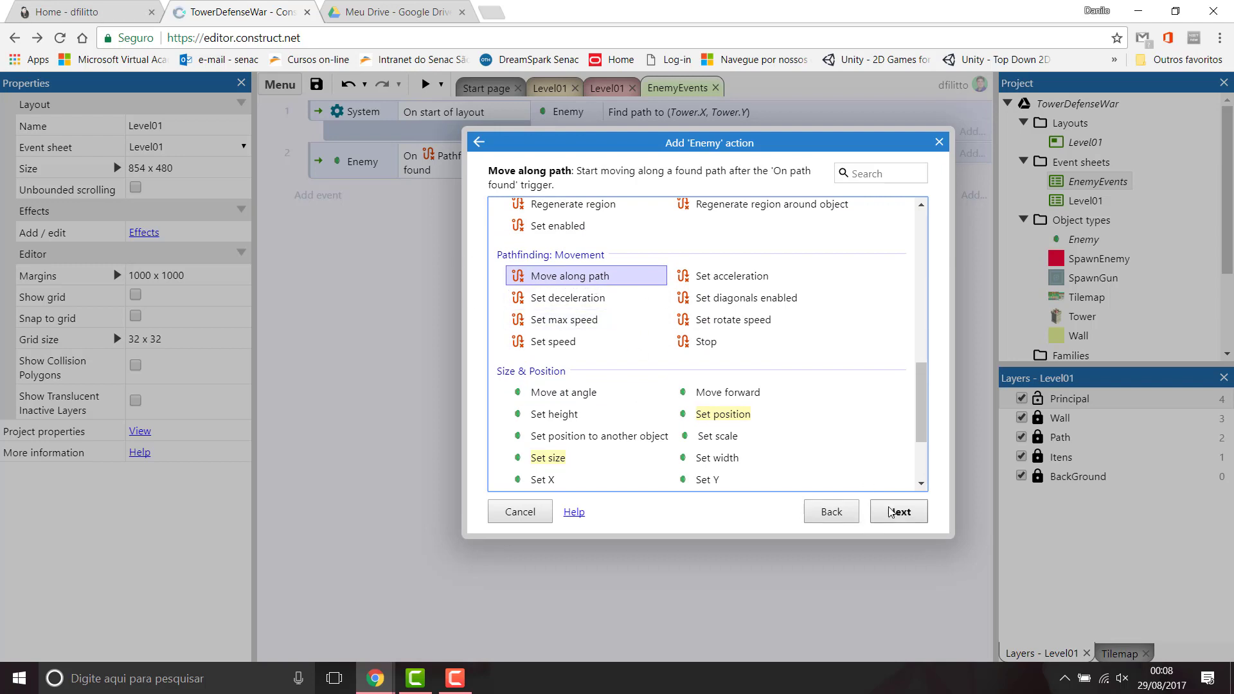
left_click(894, 512)
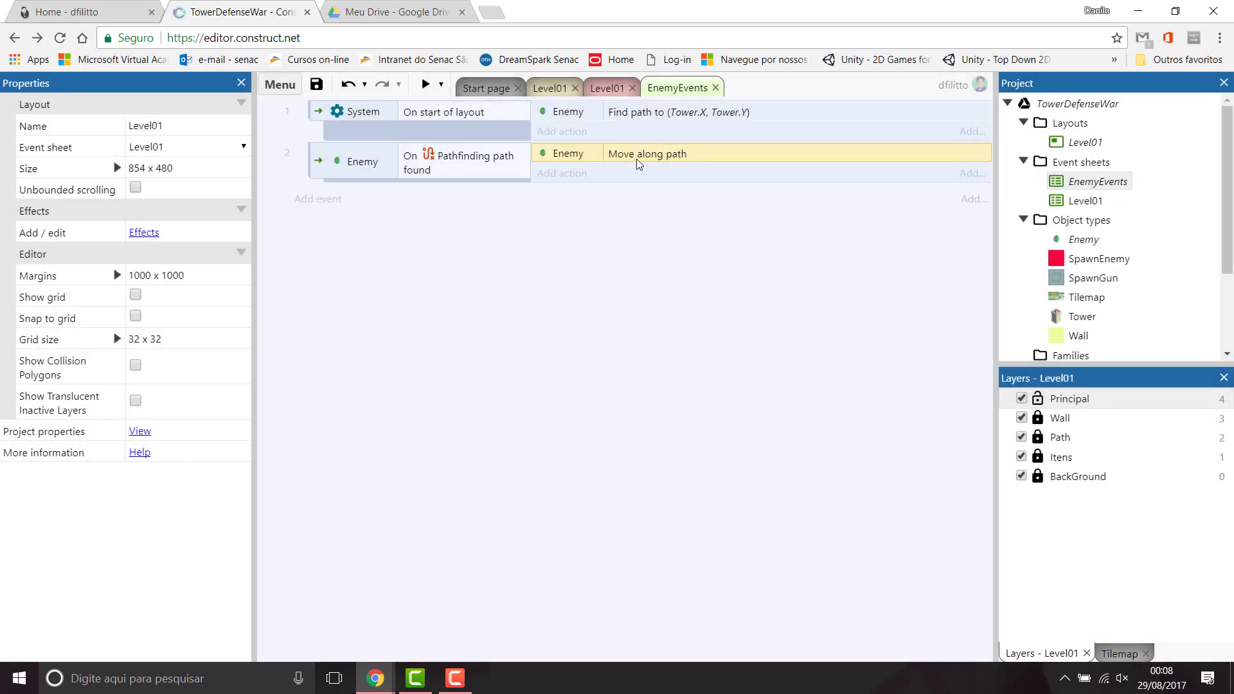
Step: In Level01, confirm the Enemy's Pathfinding obstacles setting stays on Solids
left_click(553, 89)
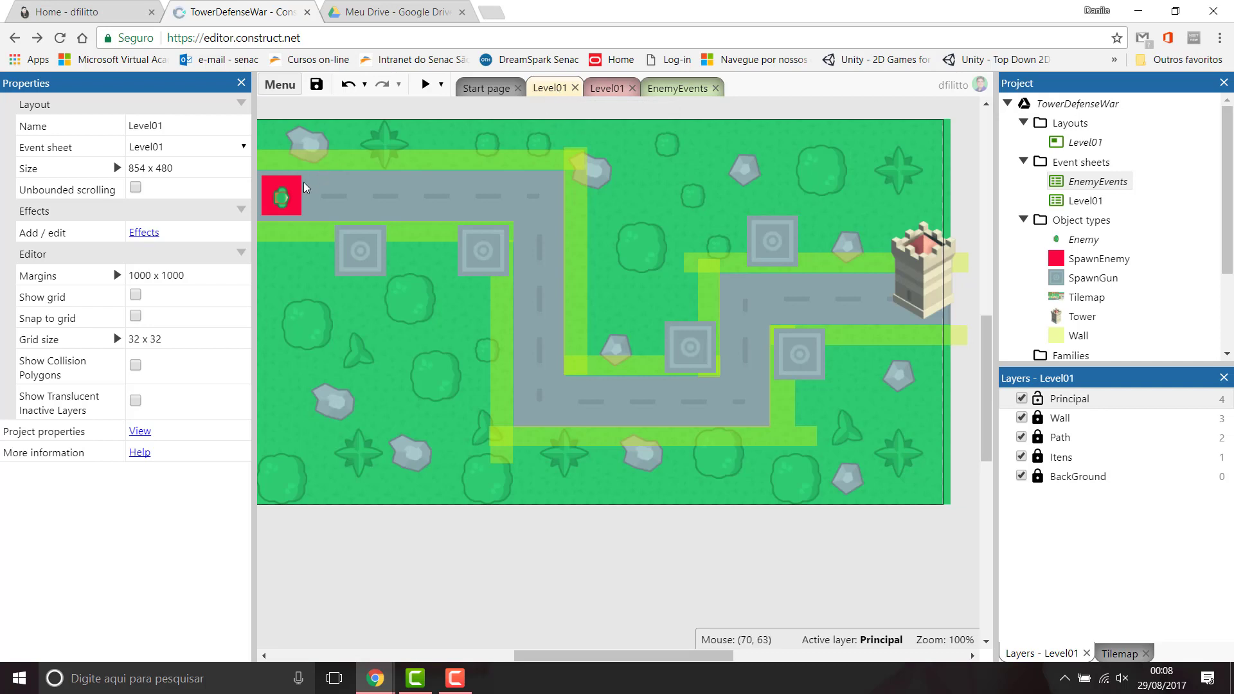
left_click(274, 202)
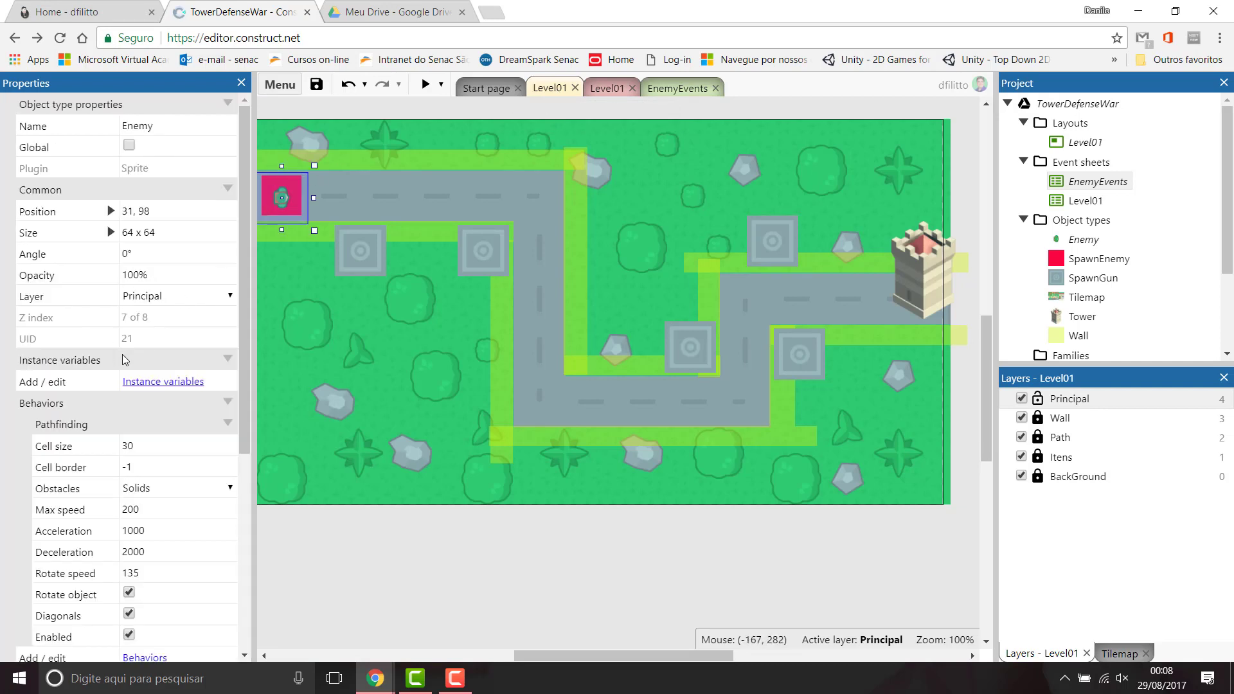
scroll(45, 250, "down", 2)
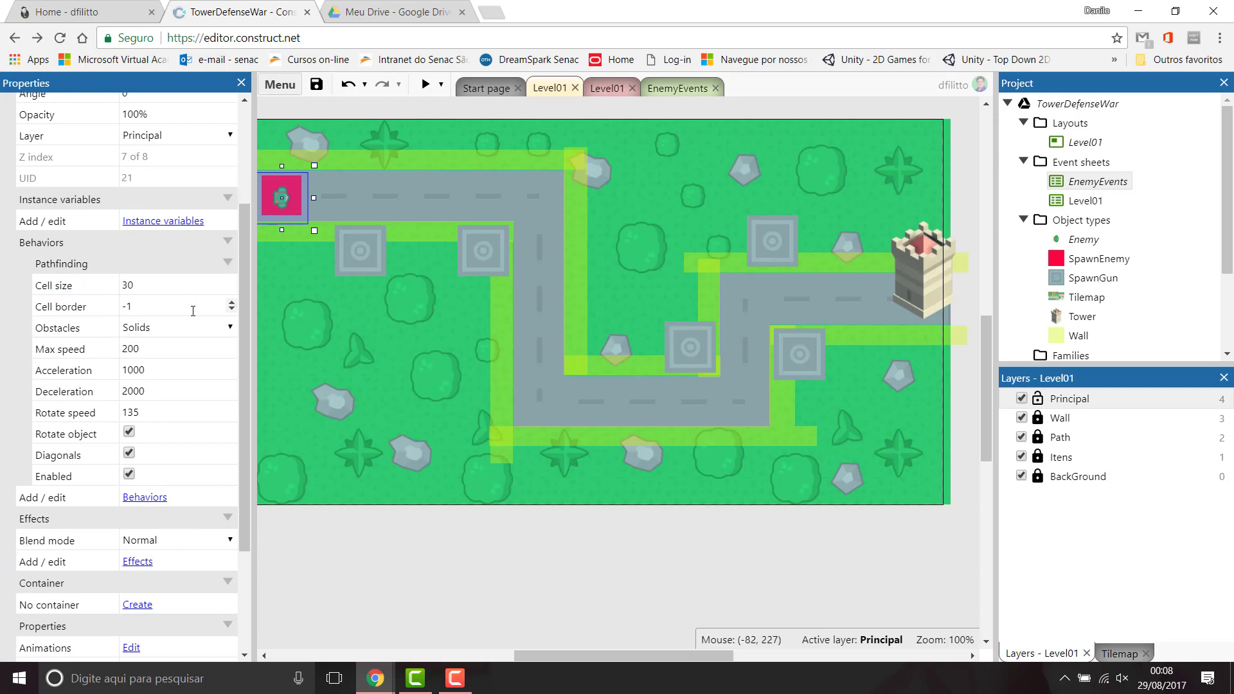
scroll(192, 312, "down", 1)
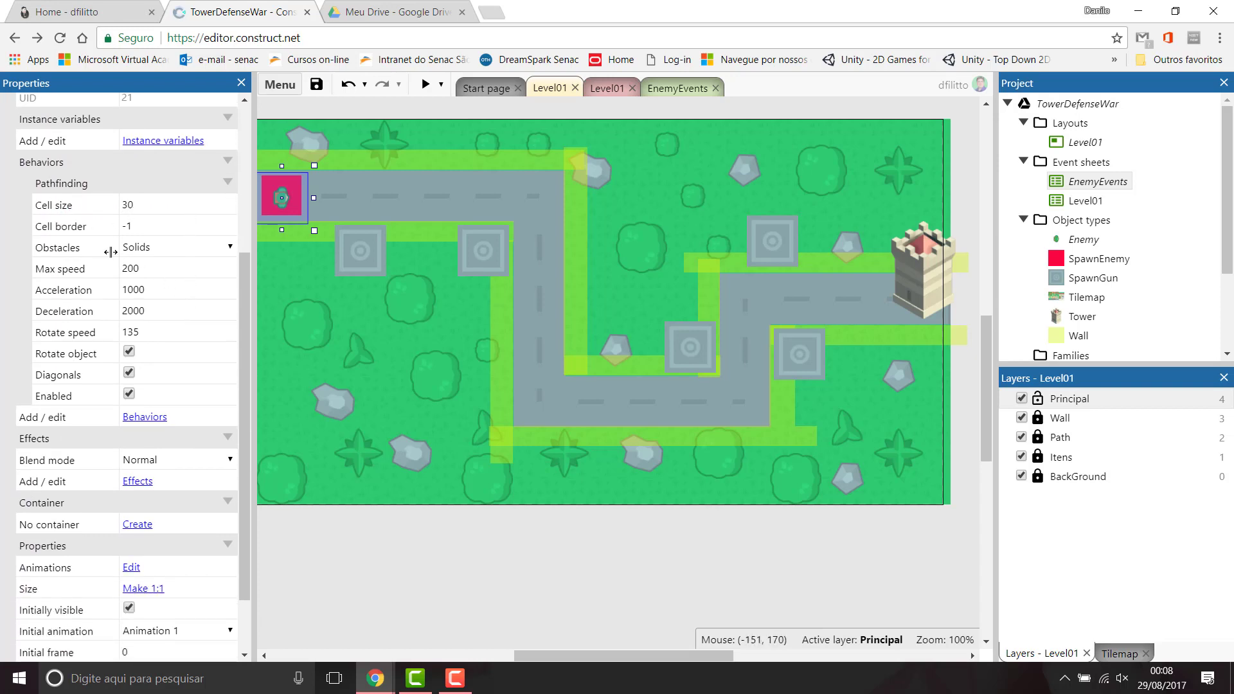
left_click(218, 248)
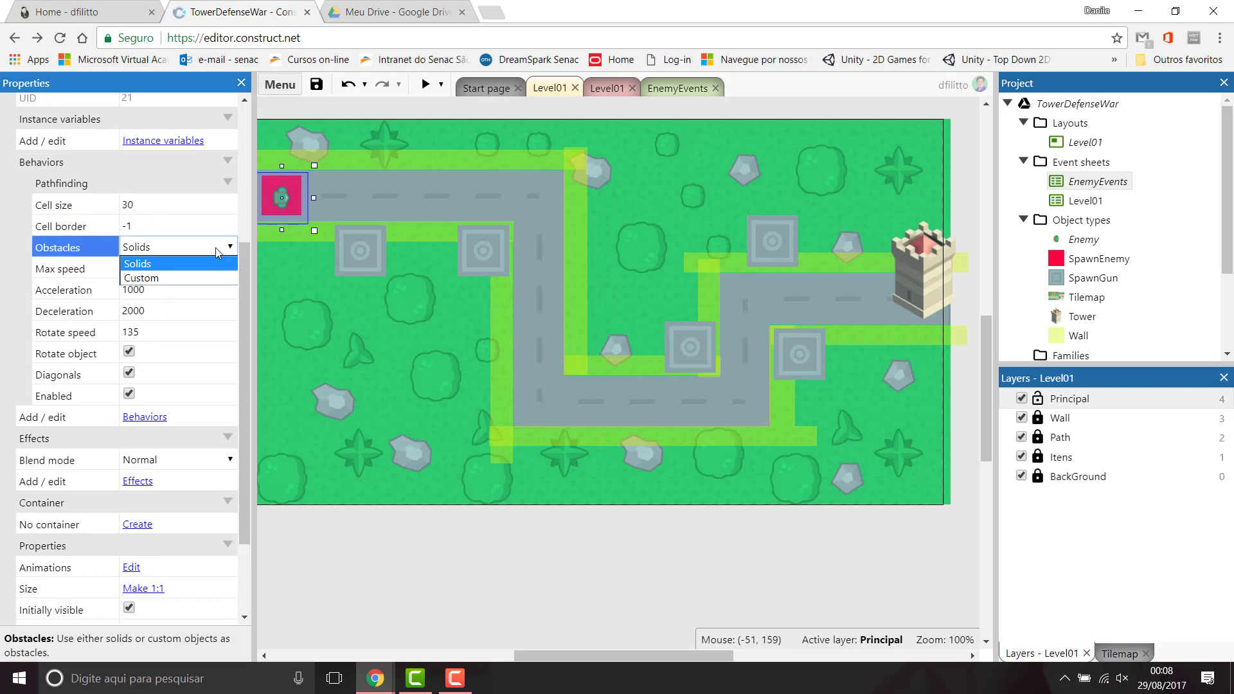
left_click(150, 265)
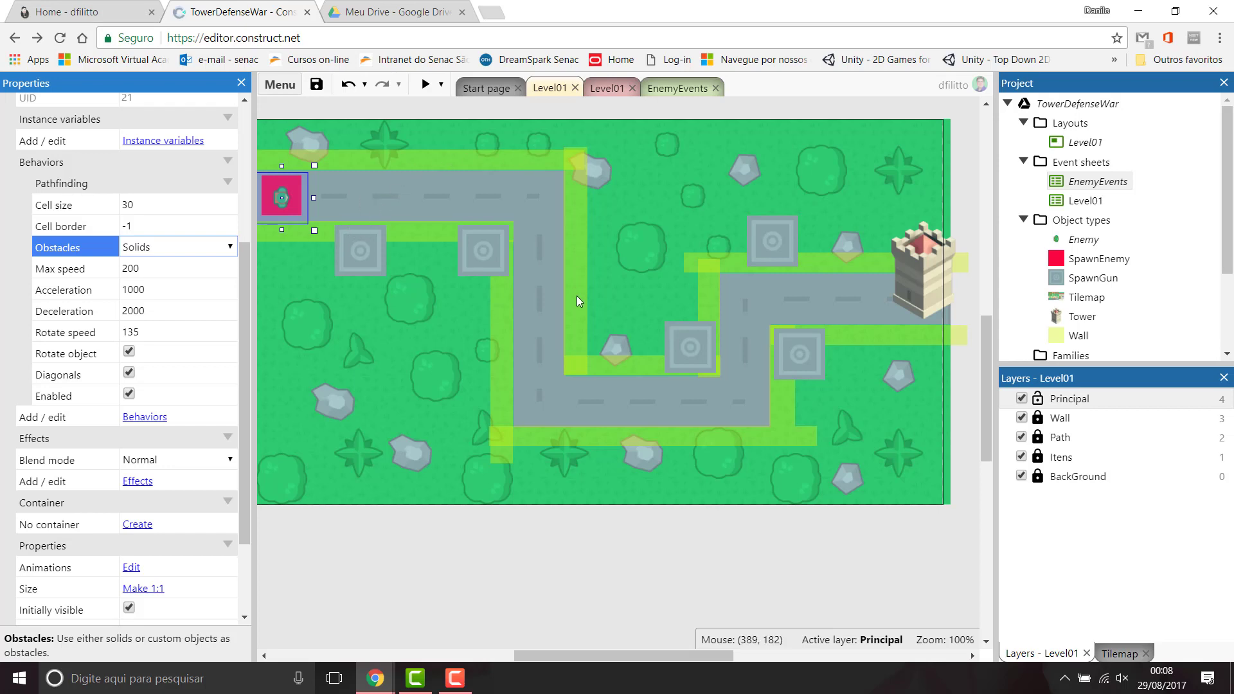
Step: Check that the Wall object has the Solid behavior, then reselect the Enemy
left_click(575, 244)
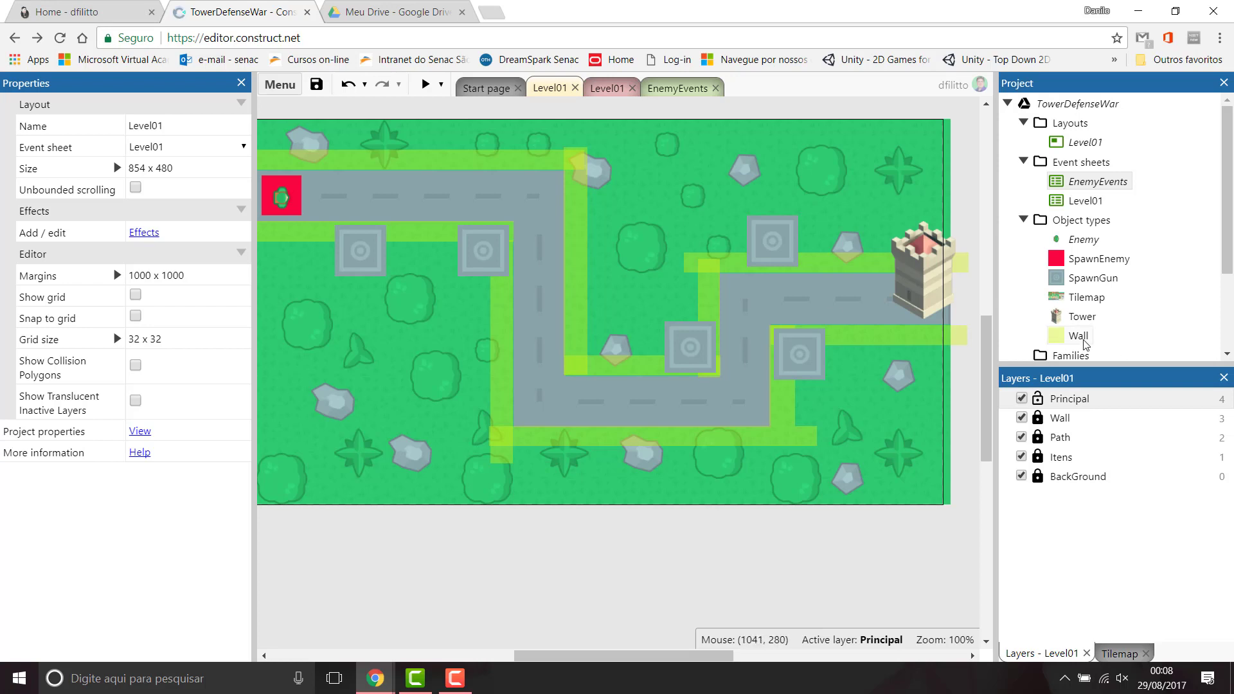
left_click(1084, 336)
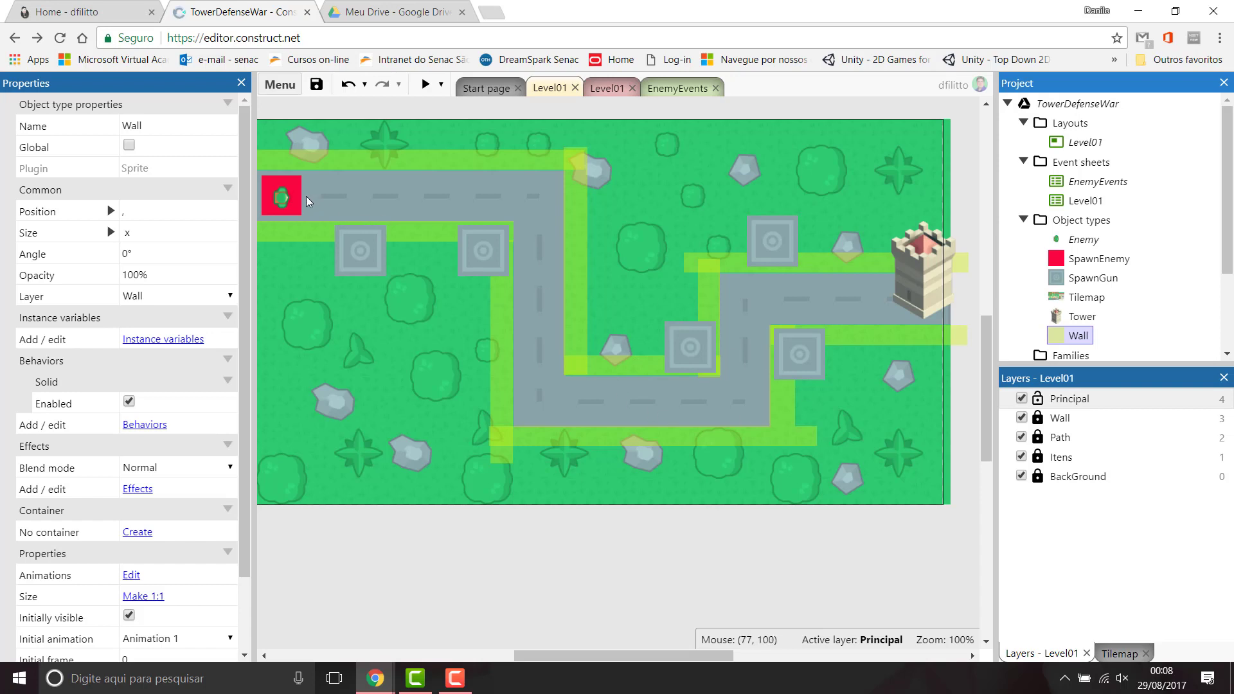
left_click(276, 200)
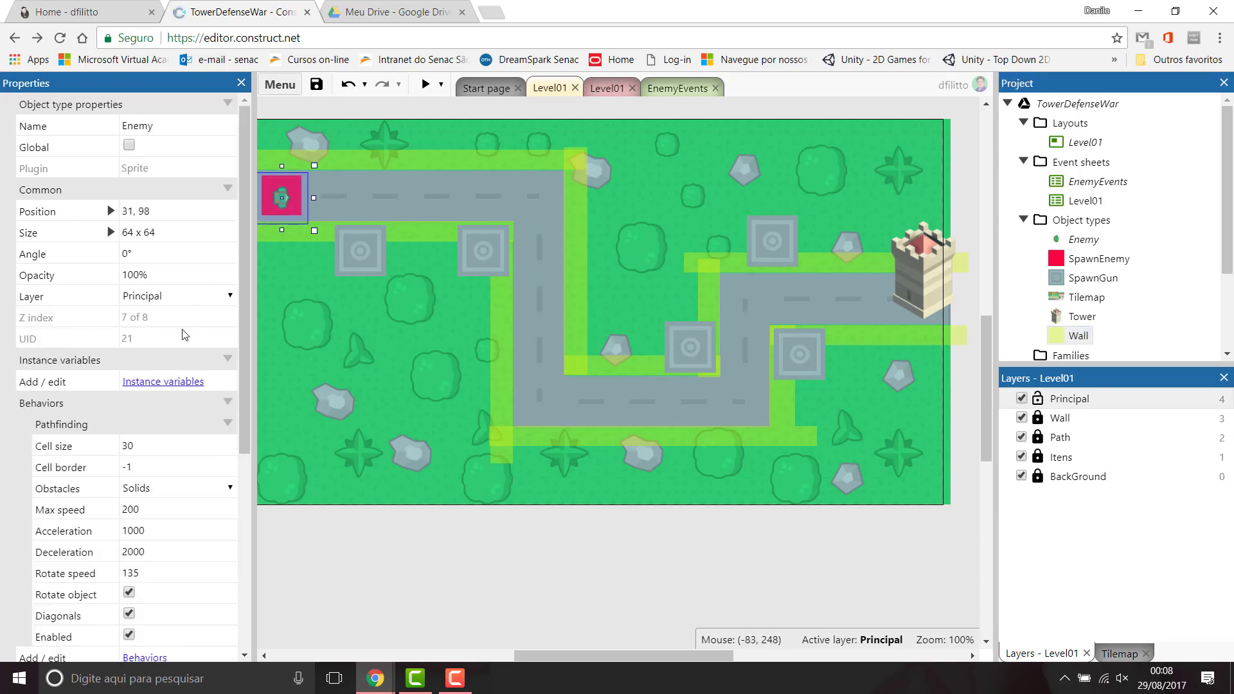
scroll(160, 340, "down", 3)
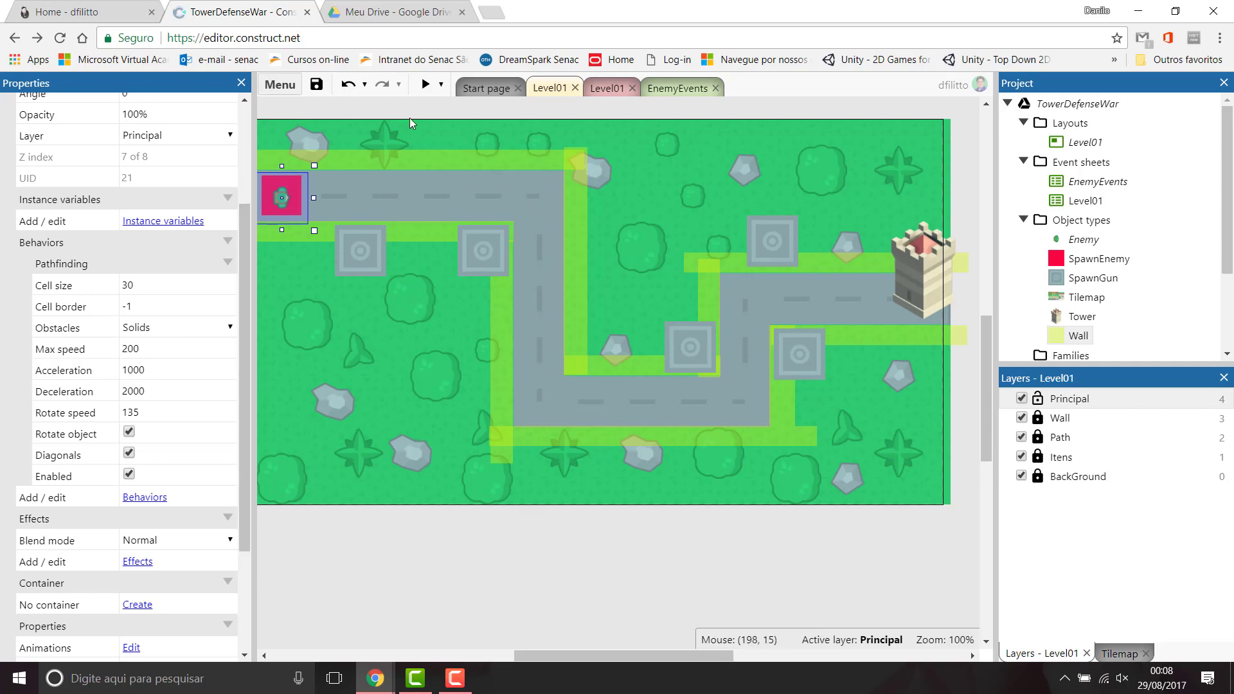
Step: Run a quick preview of the level, close it, and go back to the EnemyEvents sheet
left_click(418, 87)
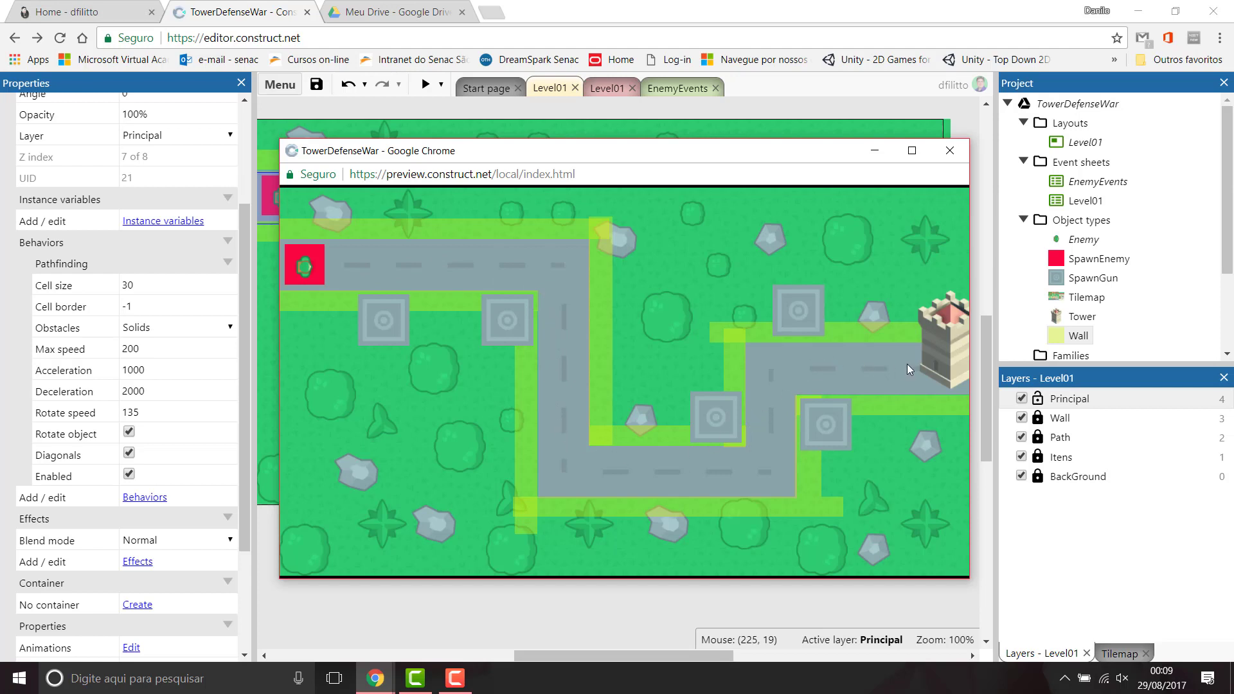
left_click(948, 152)
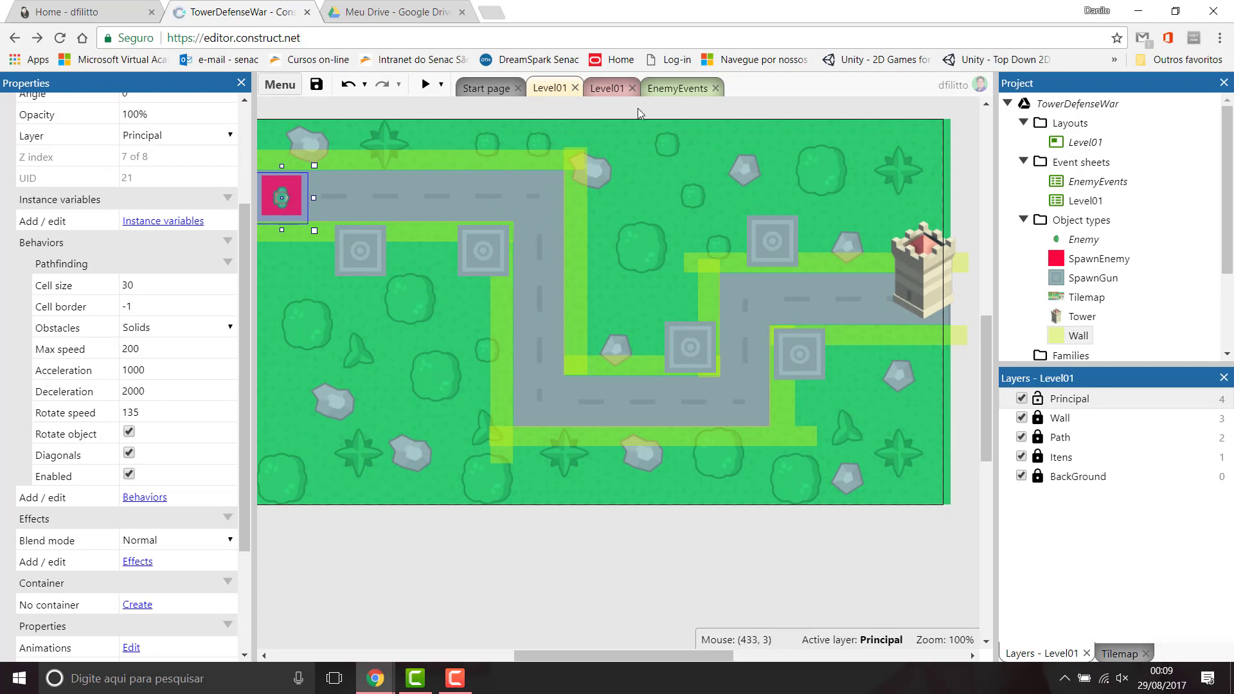
left_click(667, 91)
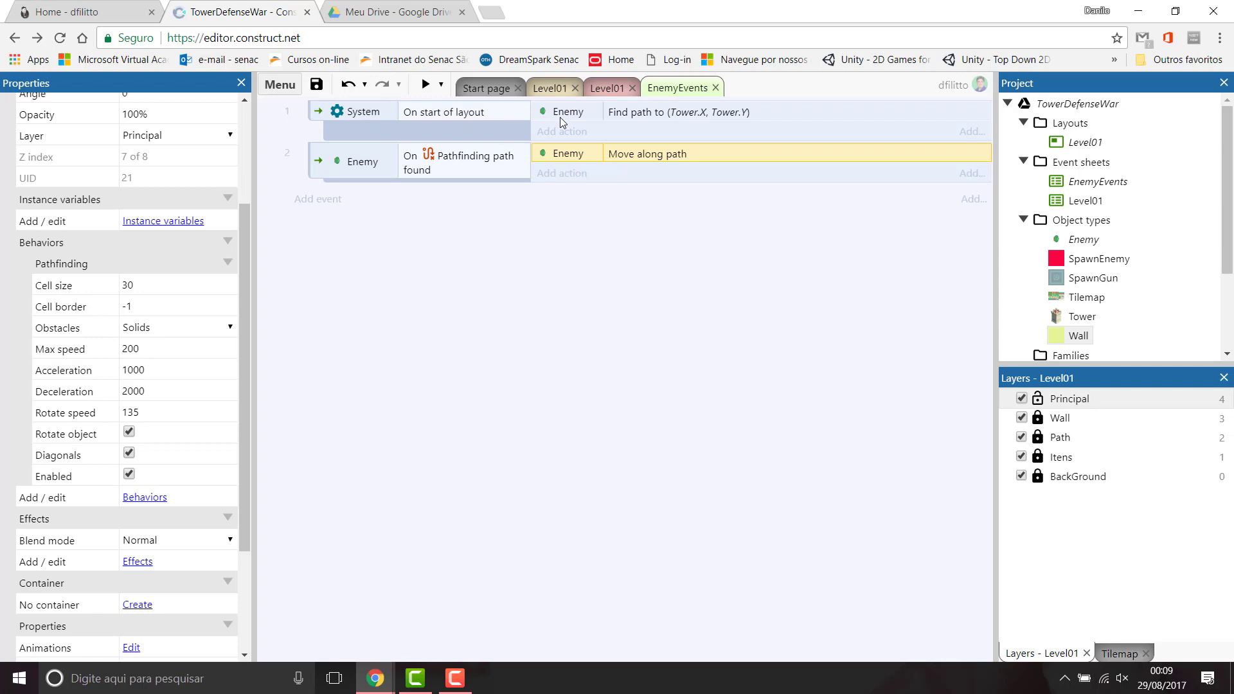
Step: Include the EnemyEvents sheet in Level01's event sheet, then launch a preview from EnemyEvents
left_click(627, 119)
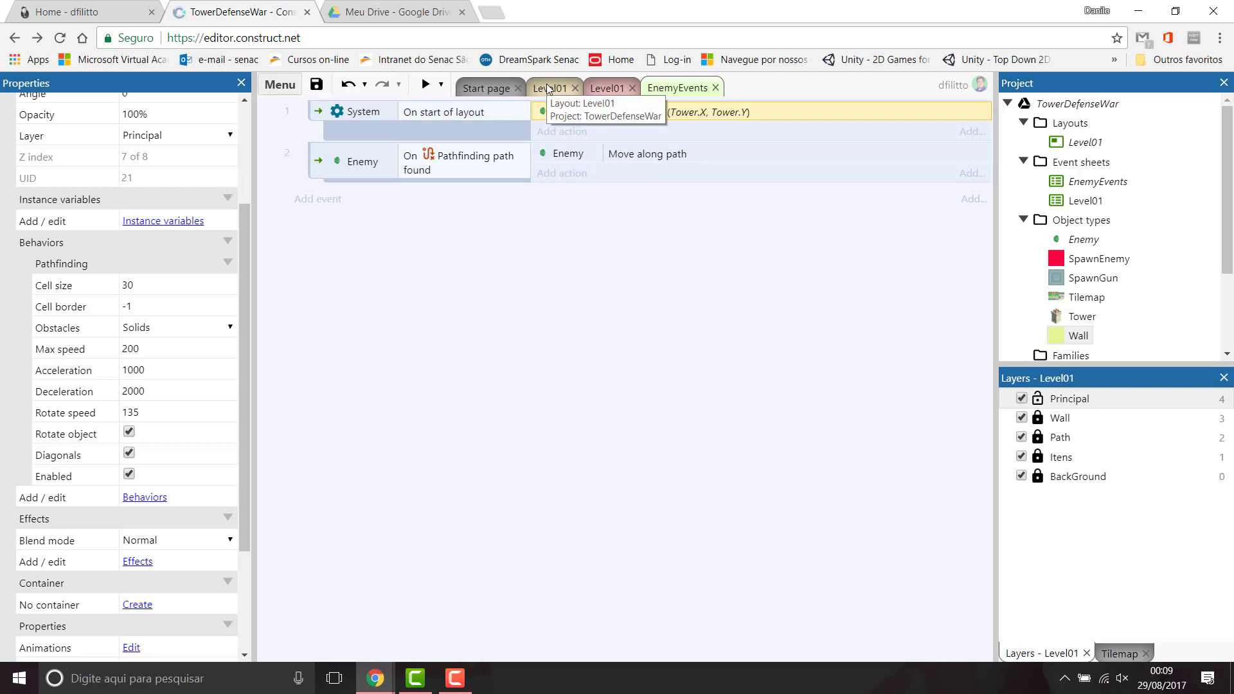
left_click(621, 88)
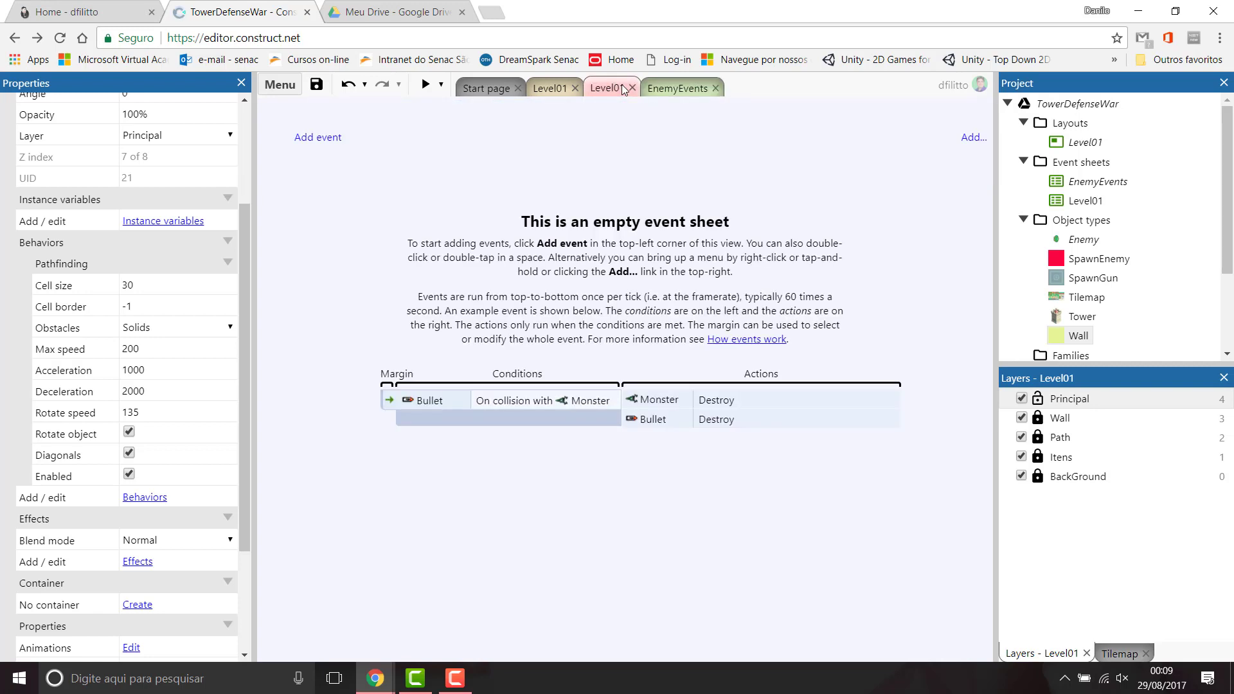
right_click(377, 186)
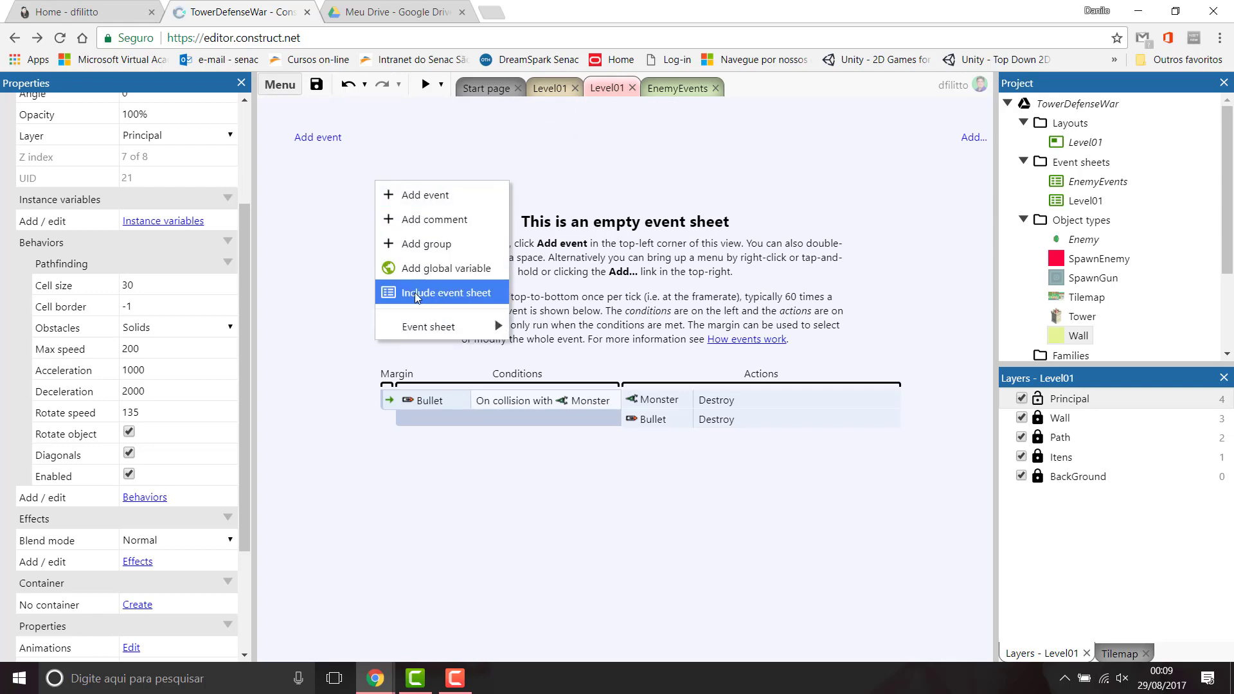
left_click(445, 294)
left_click(486, 258)
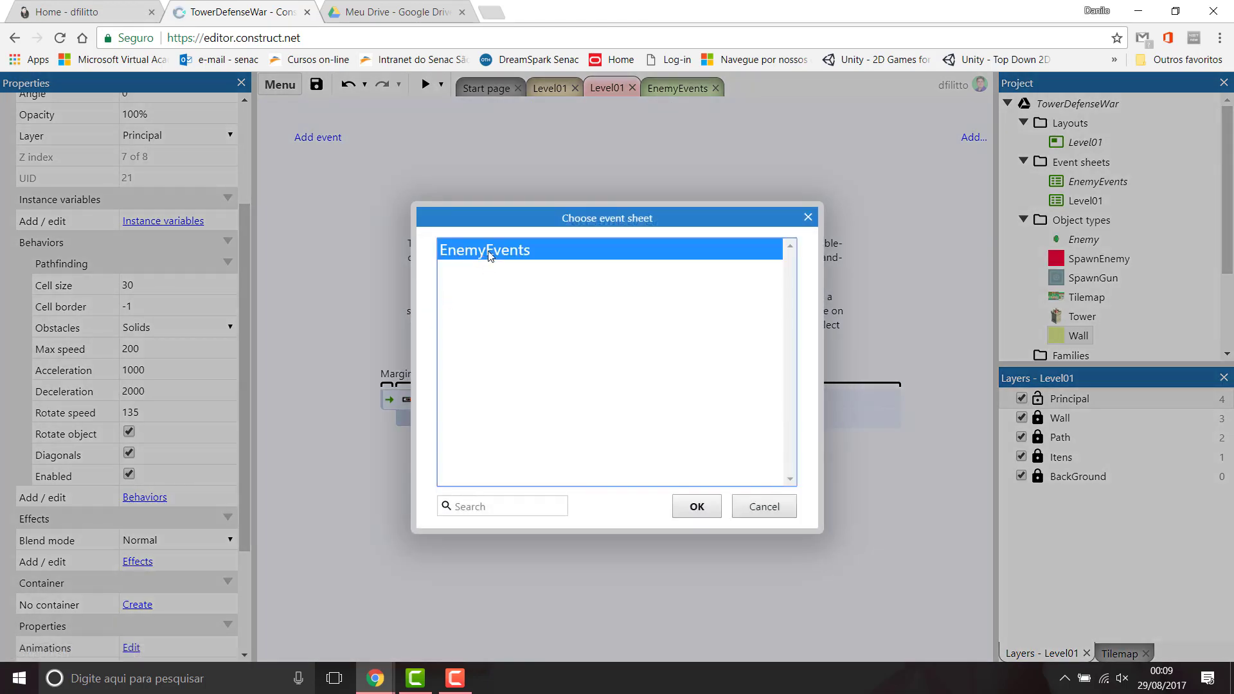
left_click(697, 508)
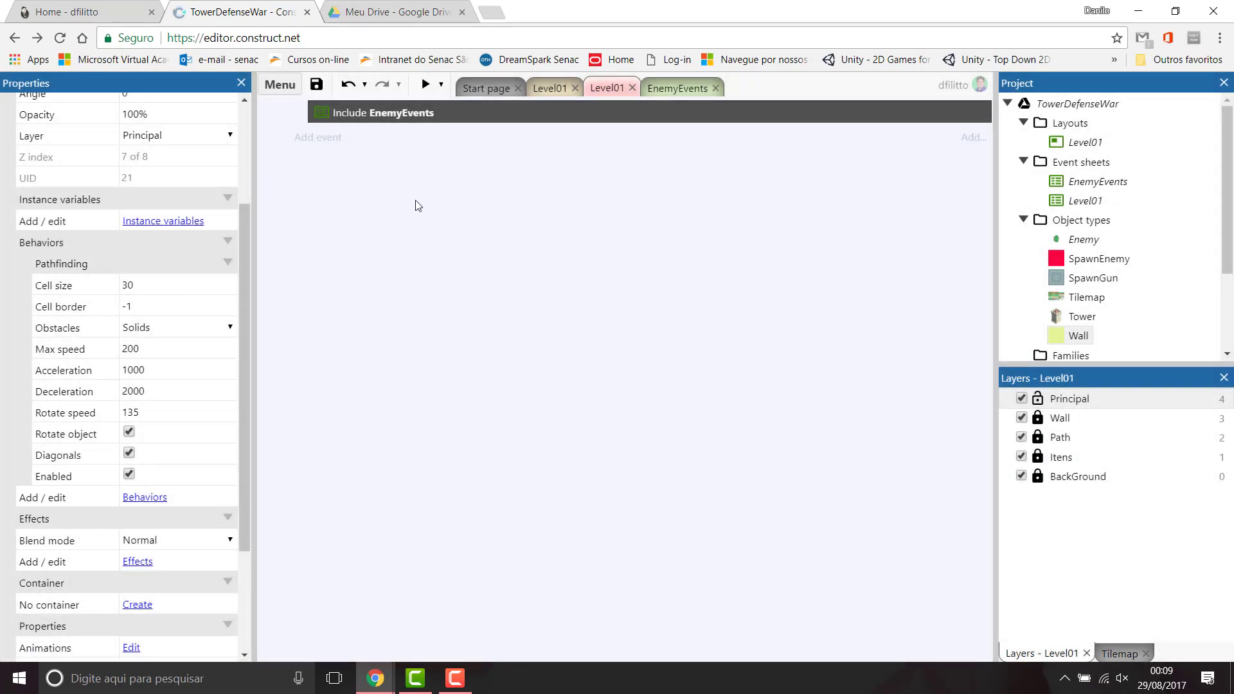
left_click(678, 88)
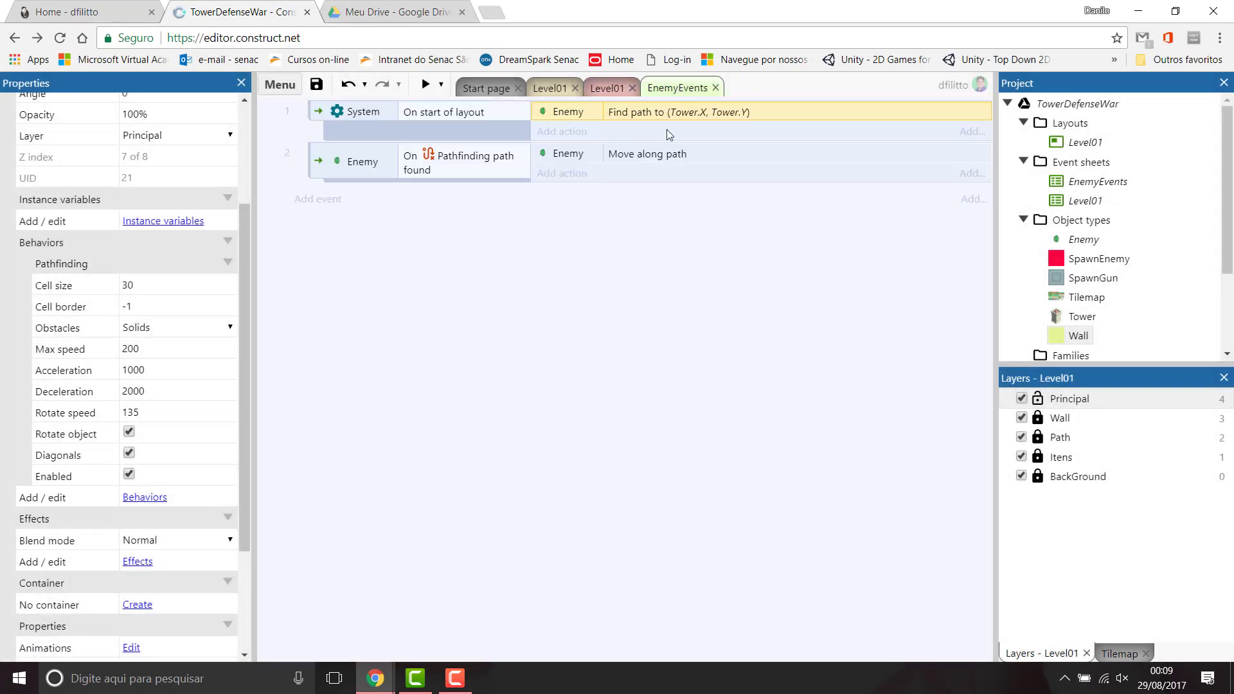
left_click(425, 84)
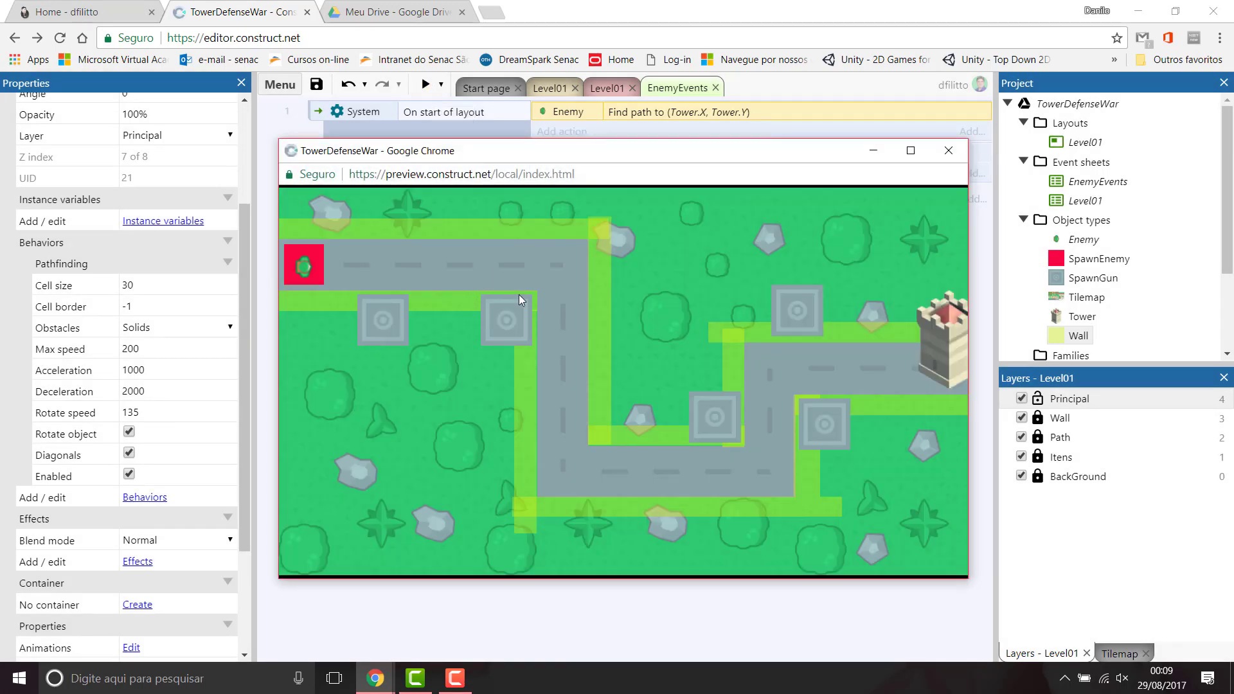
Step: Close the preview, rerun it from the Level01 event sheet, and close it again
left_click(949, 154)
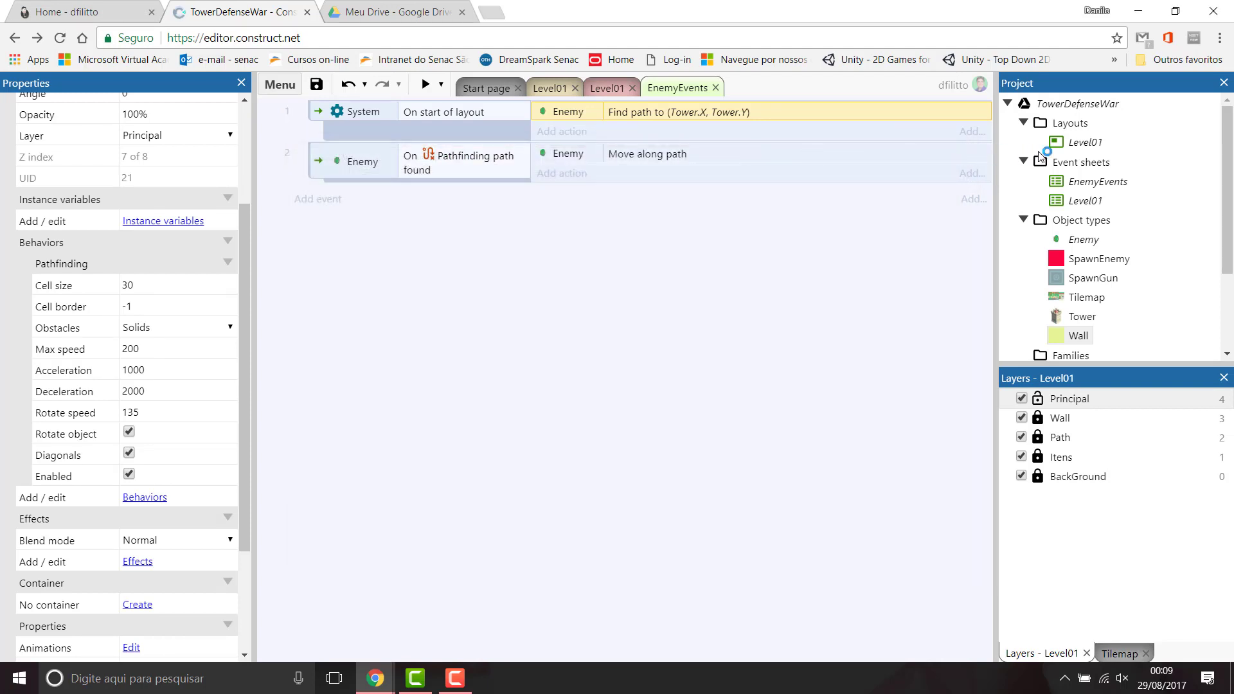
left_click(1070, 145)
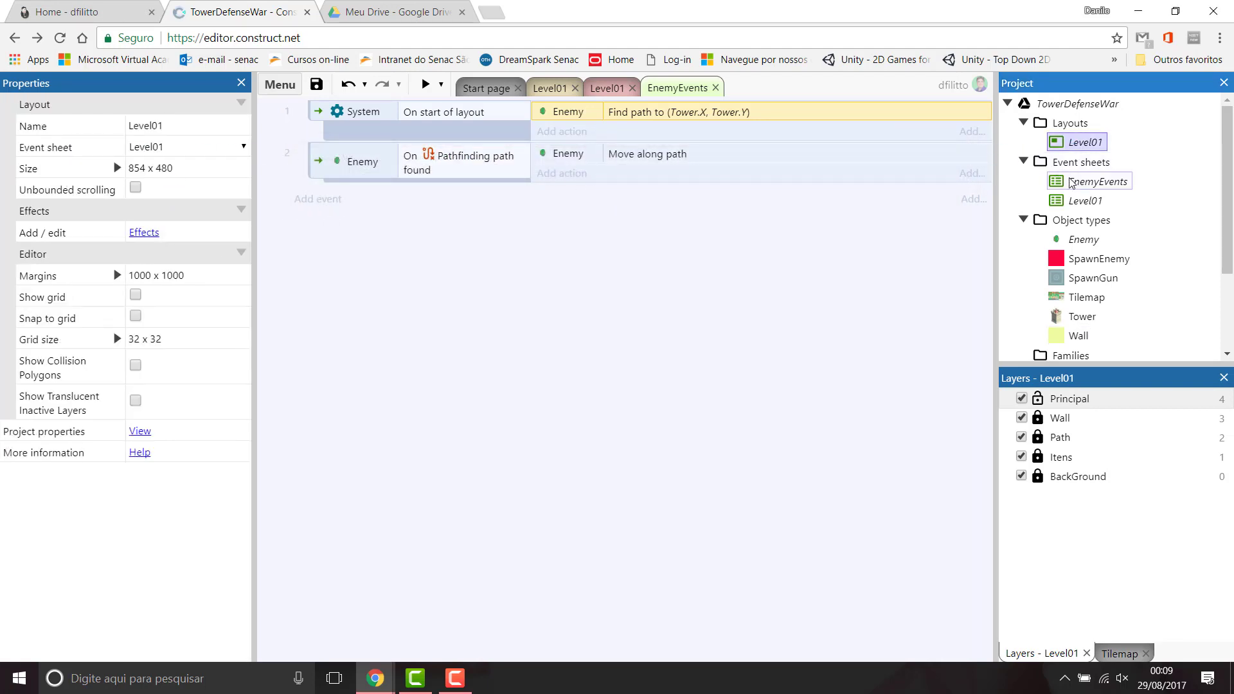
left_click(606, 88)
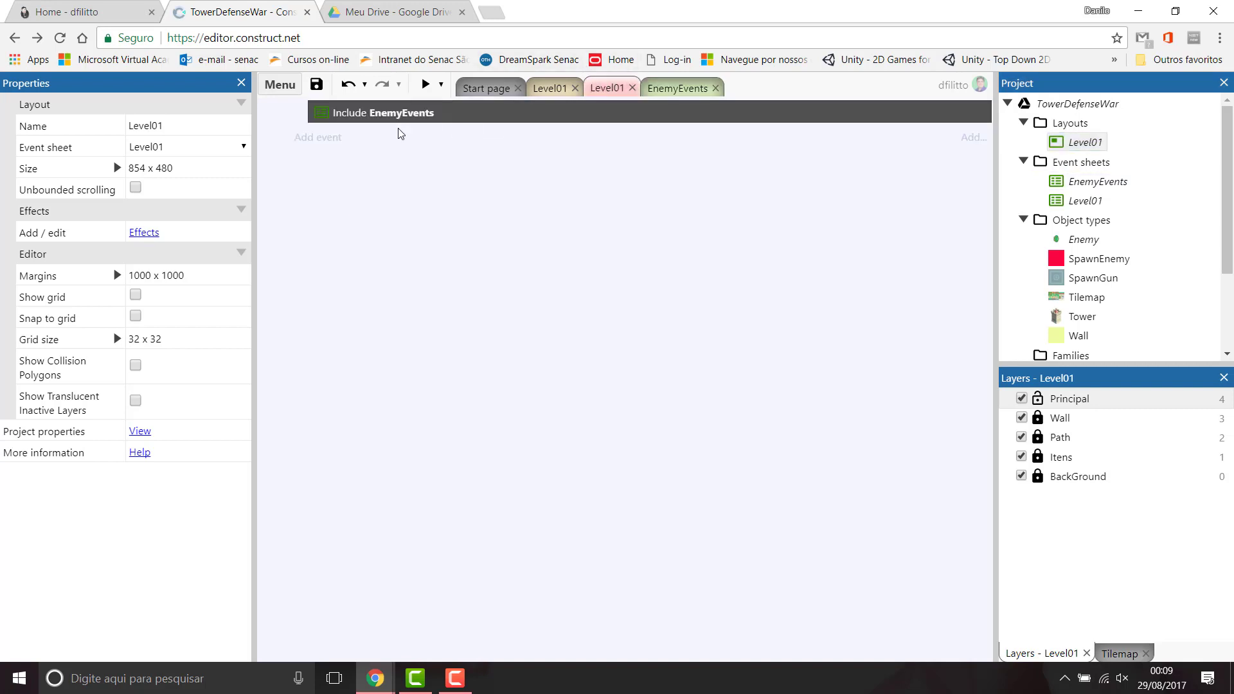
left_click(425, 84)
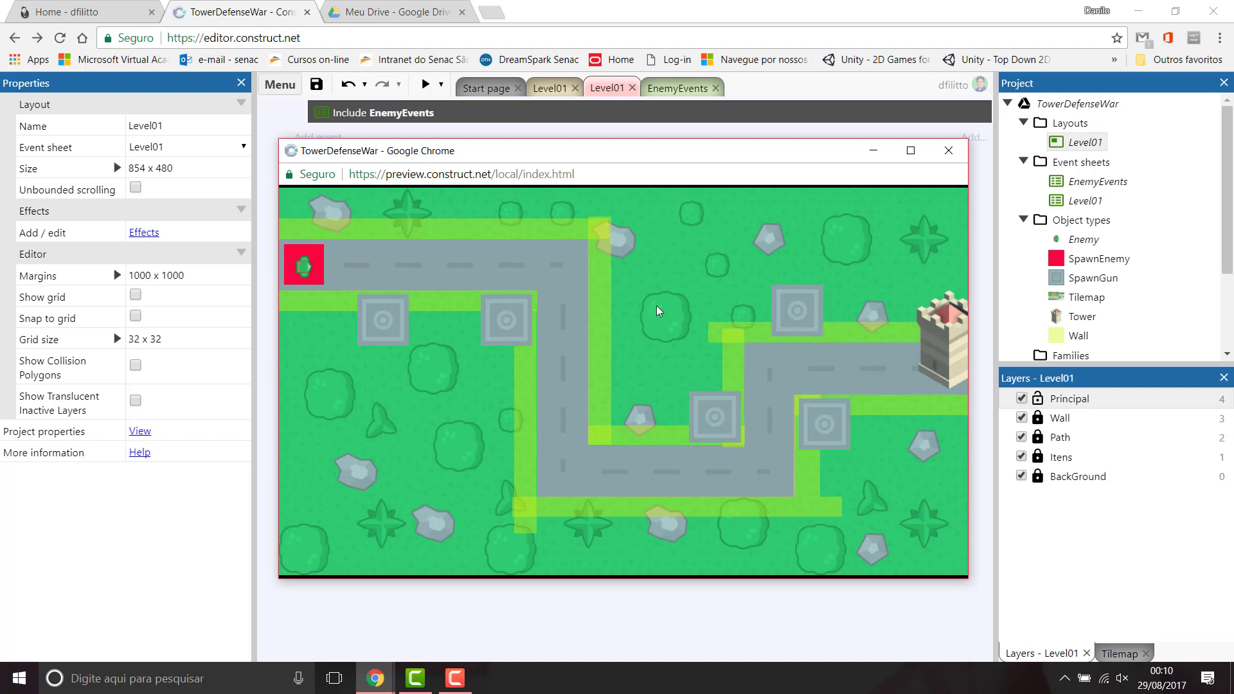
left_click(947, 151)
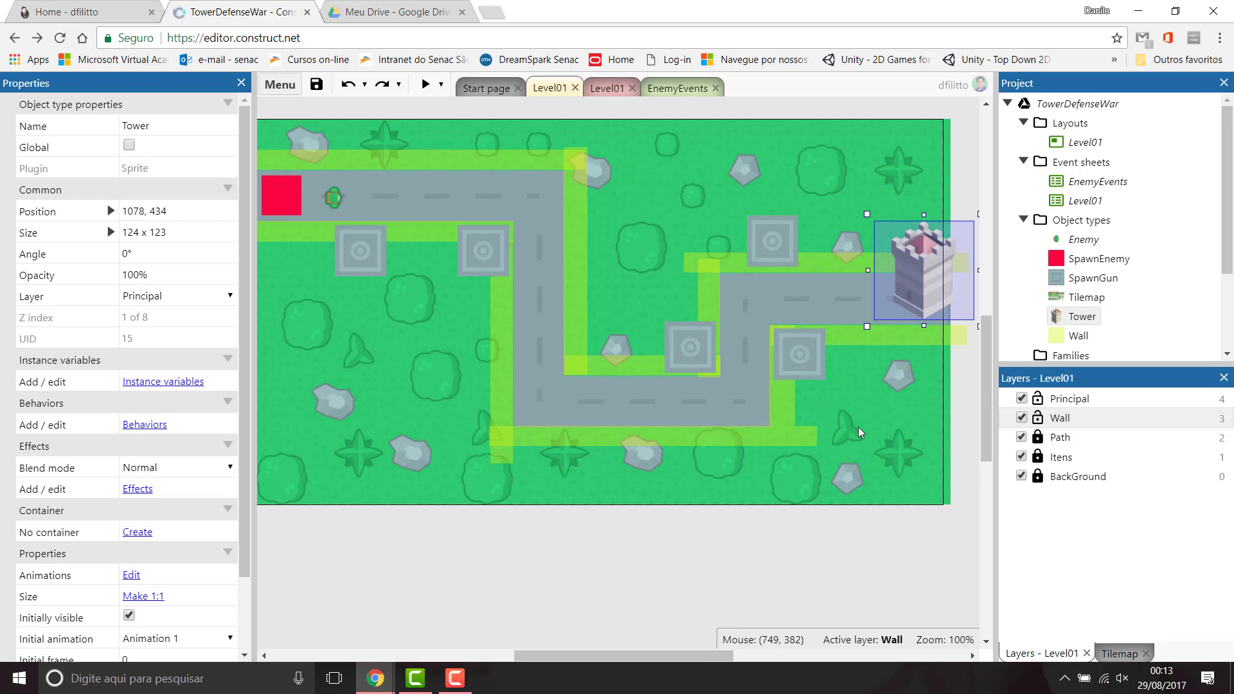
Step: Inspect the Tower's Origin image point in the Animations Editor, then close the editor
double_click(918, 280)
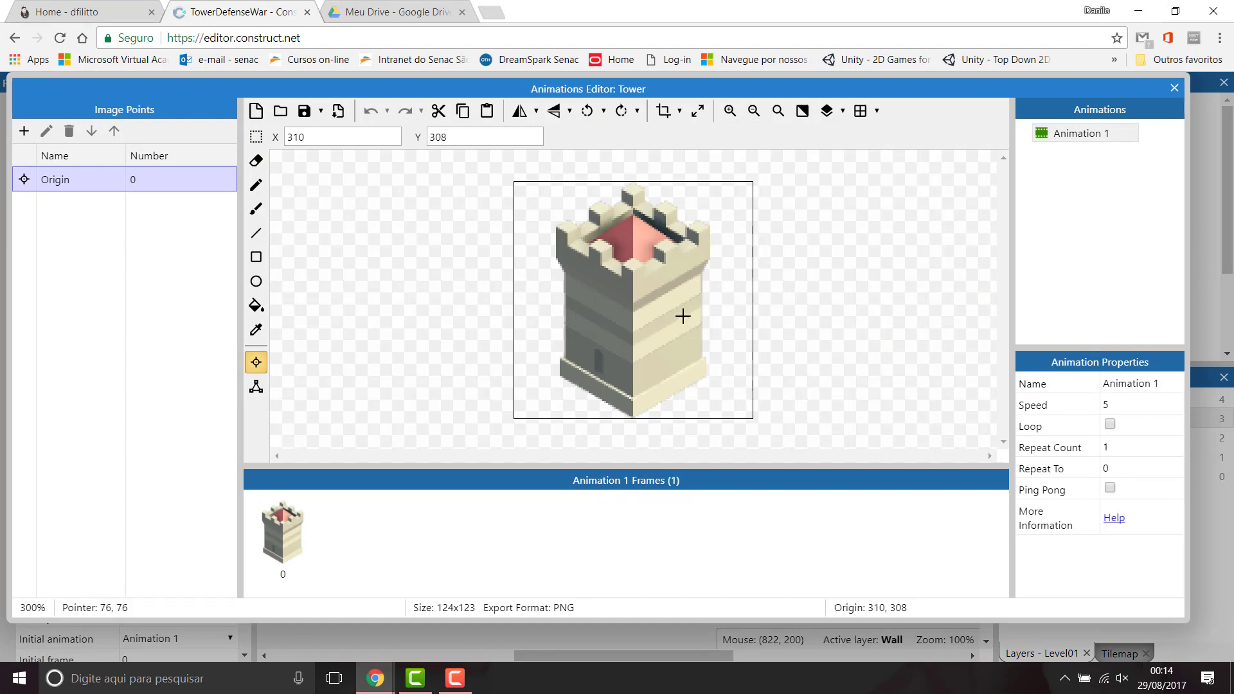
left_click(258, 363)
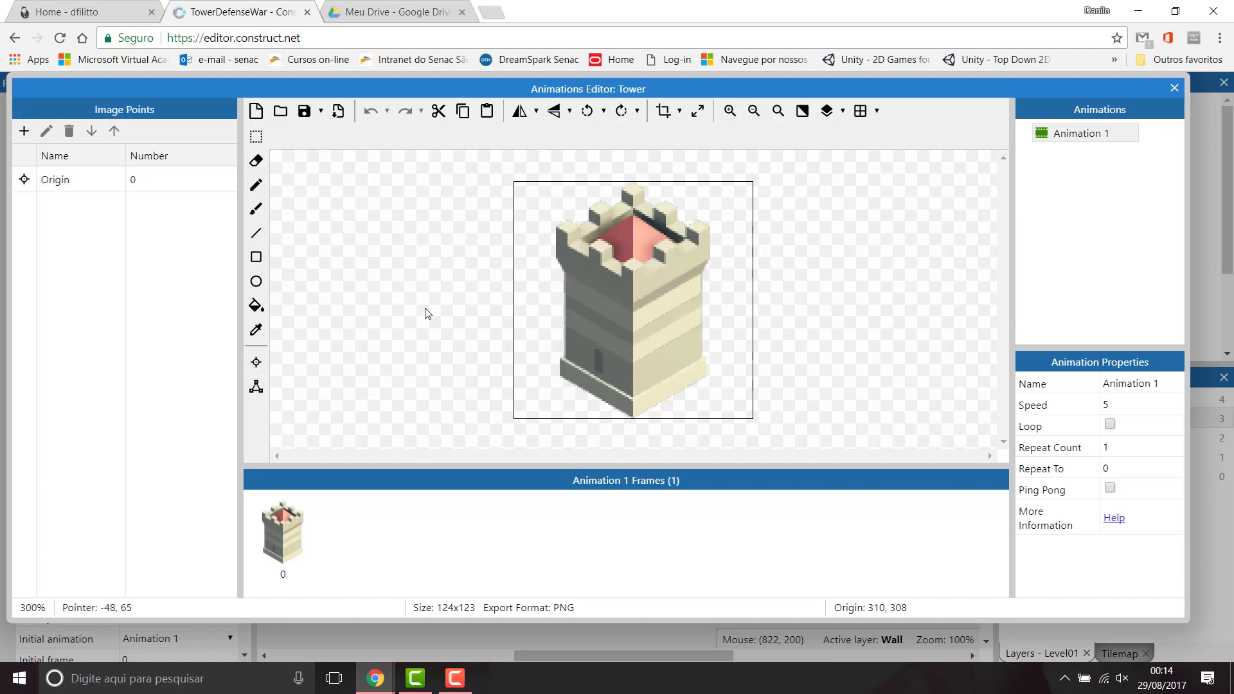
scroll(457, 312, "down", 5)
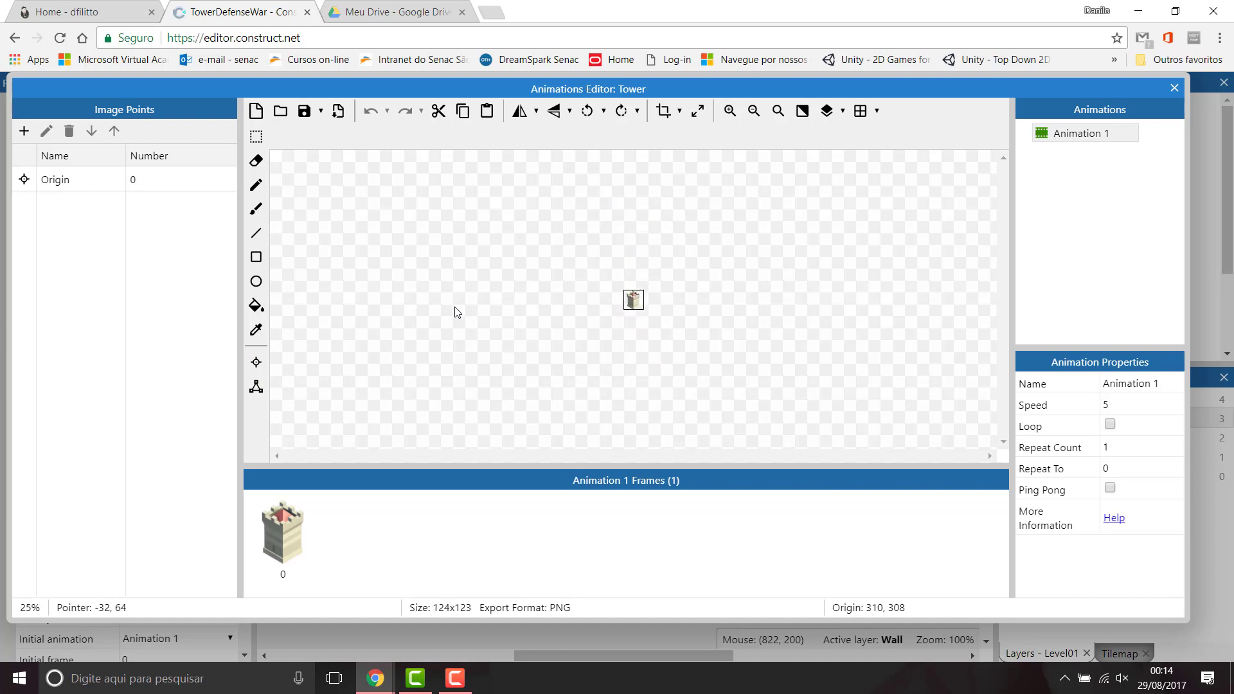
scroll(457, 312, "up", 3)
scroll(455, 311, "up", 2)
left_click(256, 362)
scroll(417, 307, "down", 2)
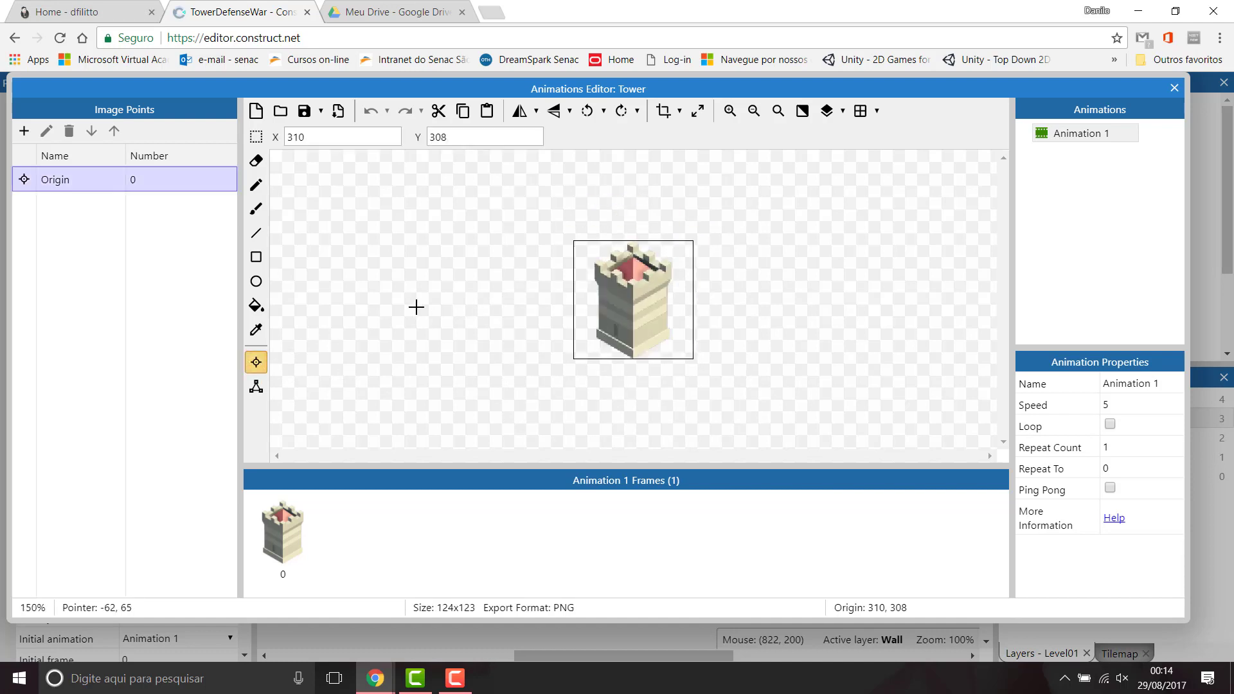
scroll(416, 307, "down", 3)
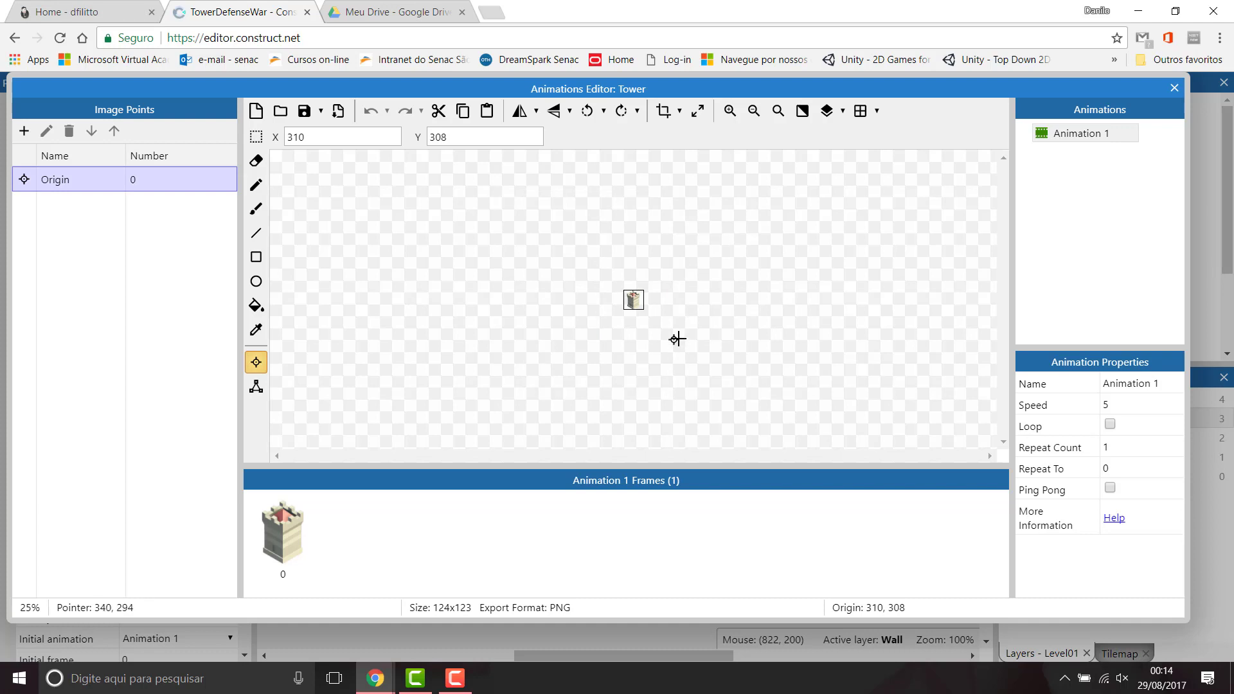
scroll(672, 347, "up", 3)
scroll(672, 347, "up", 2)
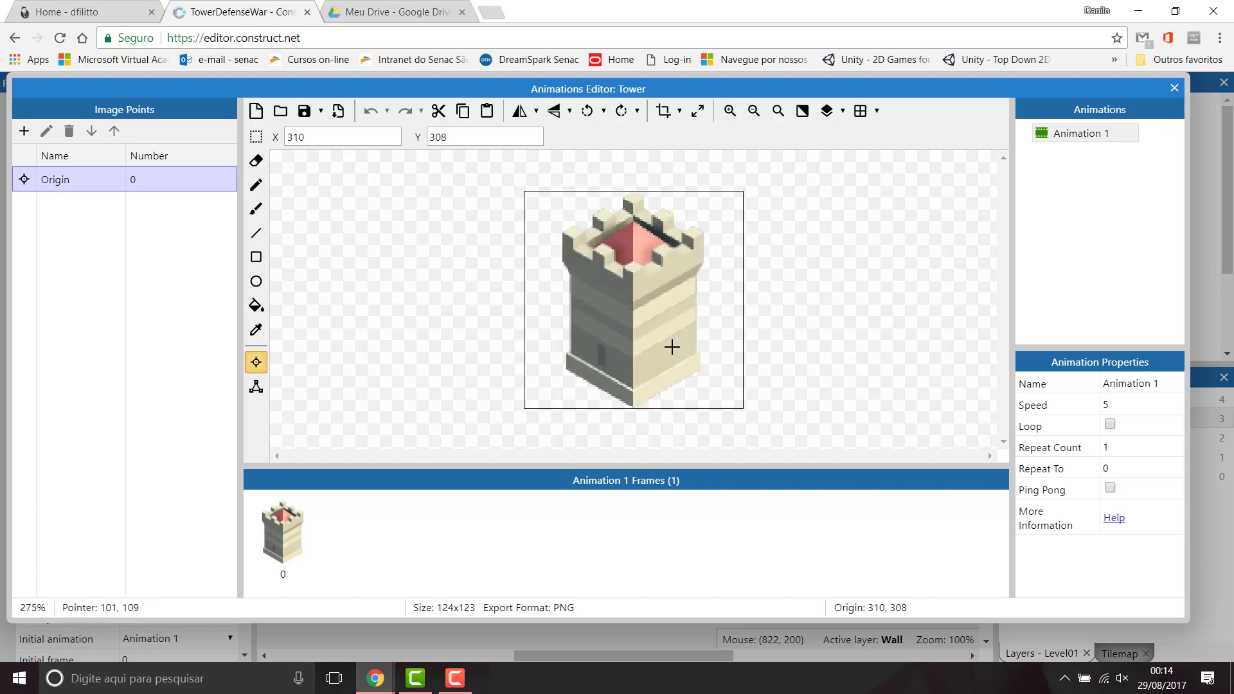
left_click(1174, 88)
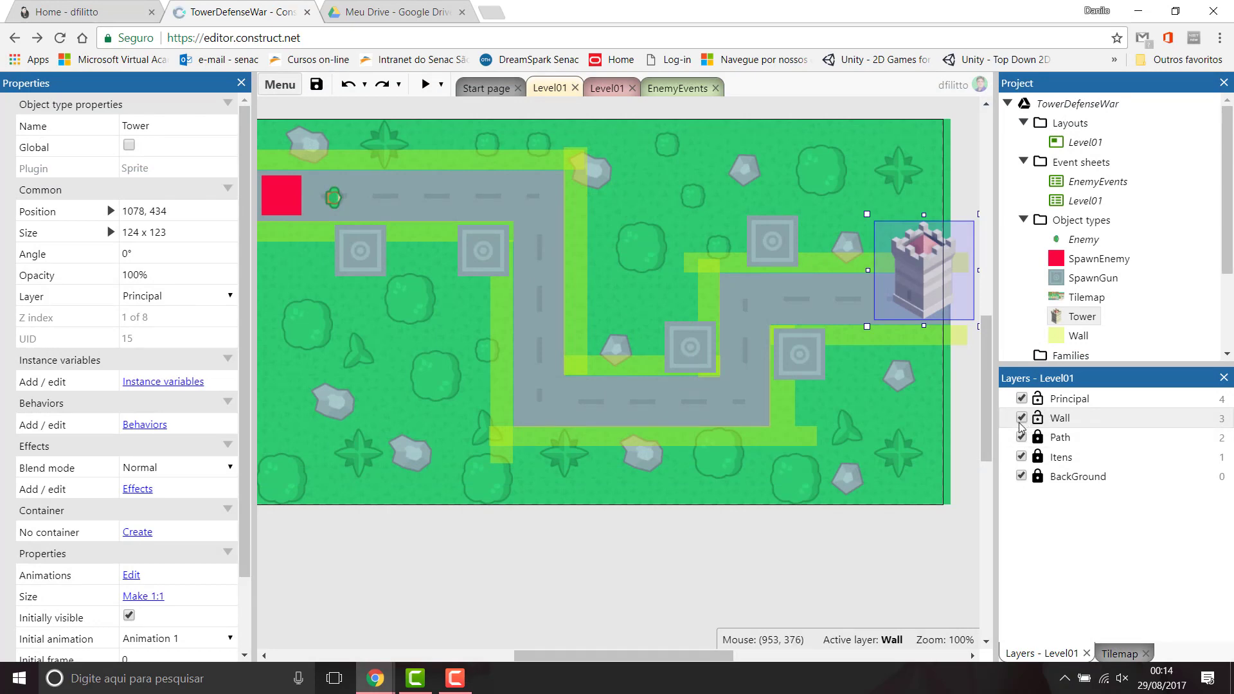
Step: Reposition the Tower's origin from 310, 308 to 44, 93 near its base and close the editor
double_click(925, 279)
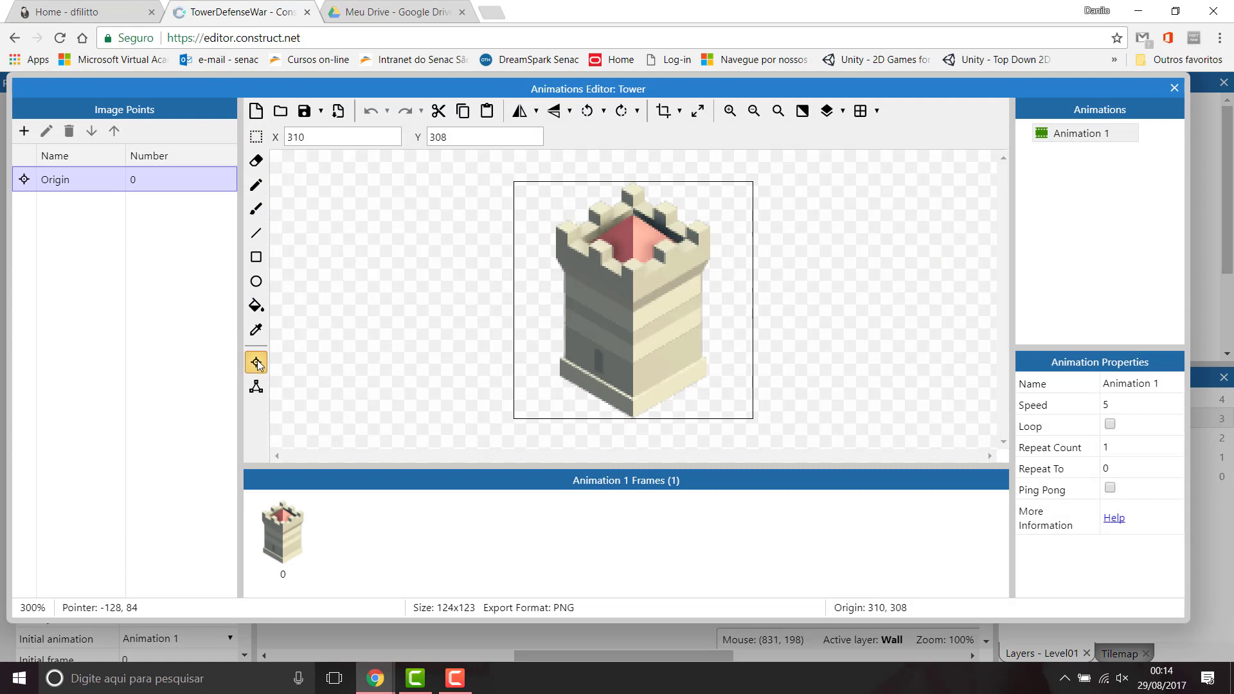
right_click(60, 185)
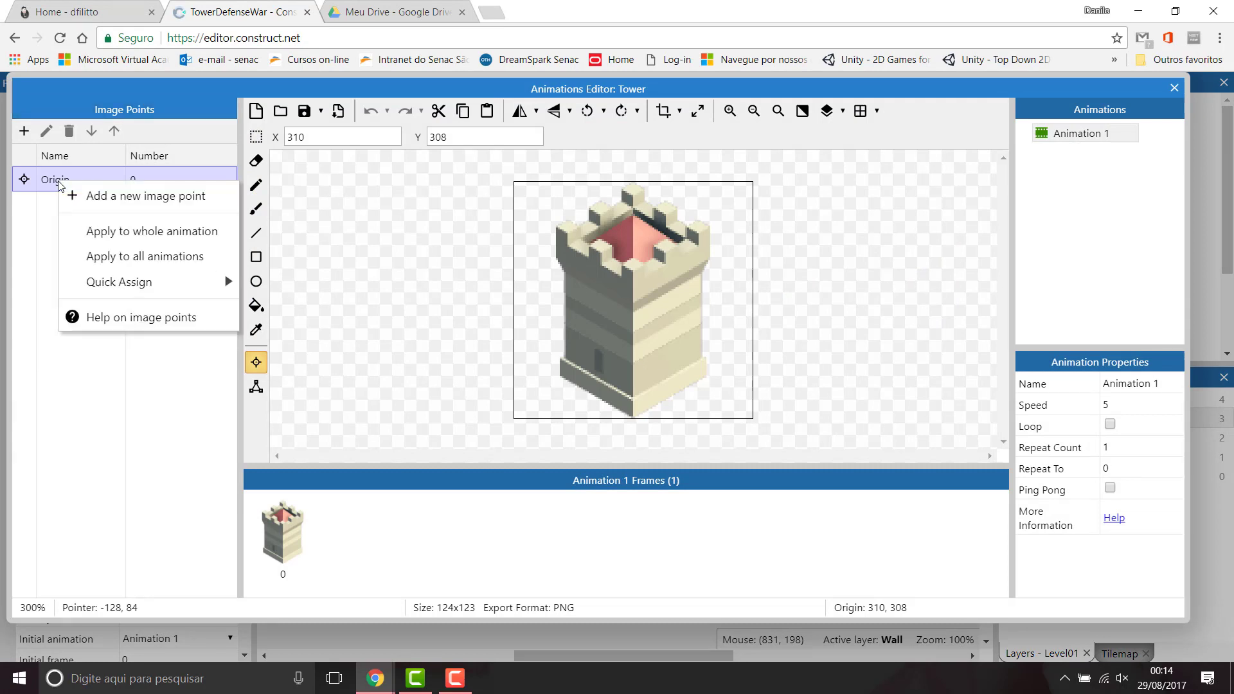
mouse_move(123, 280)
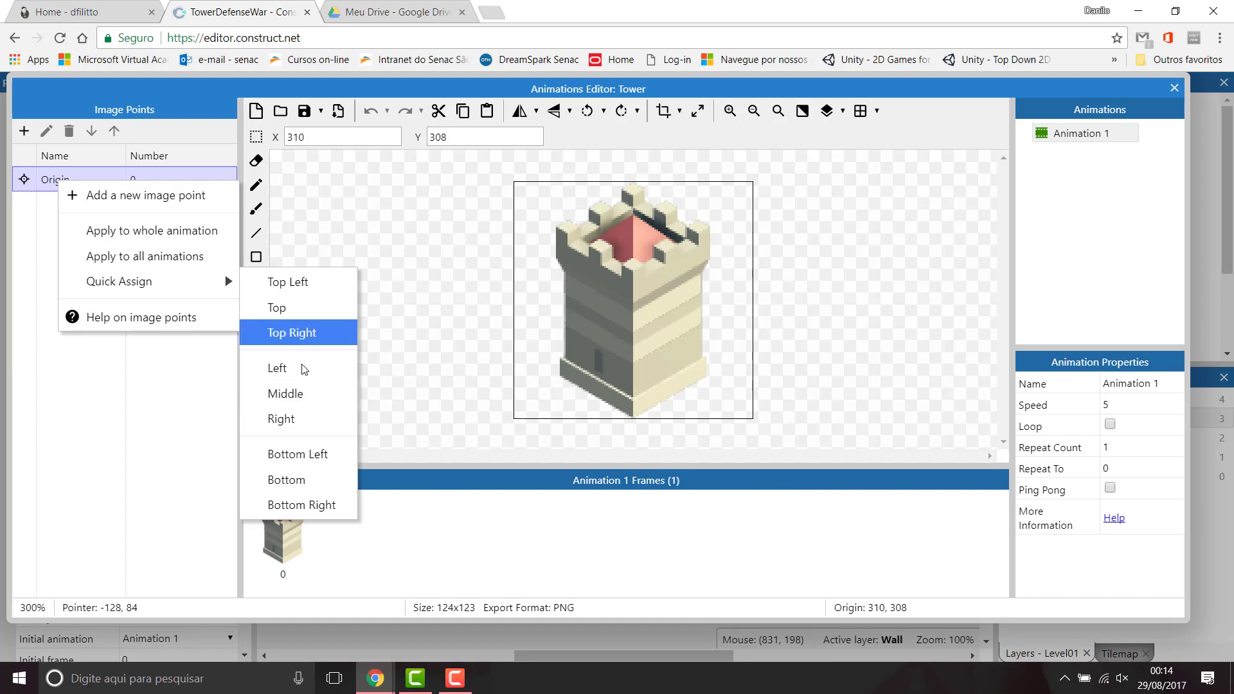
left_click(295, 395)
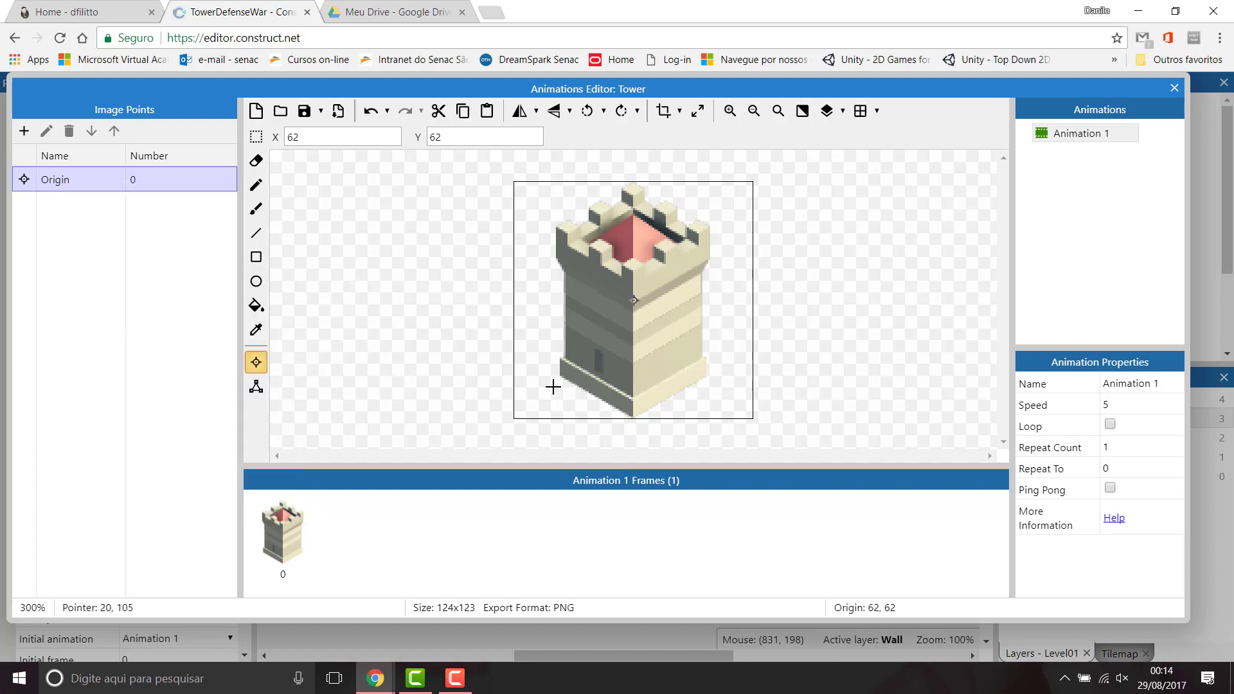
right_click(72, 176)
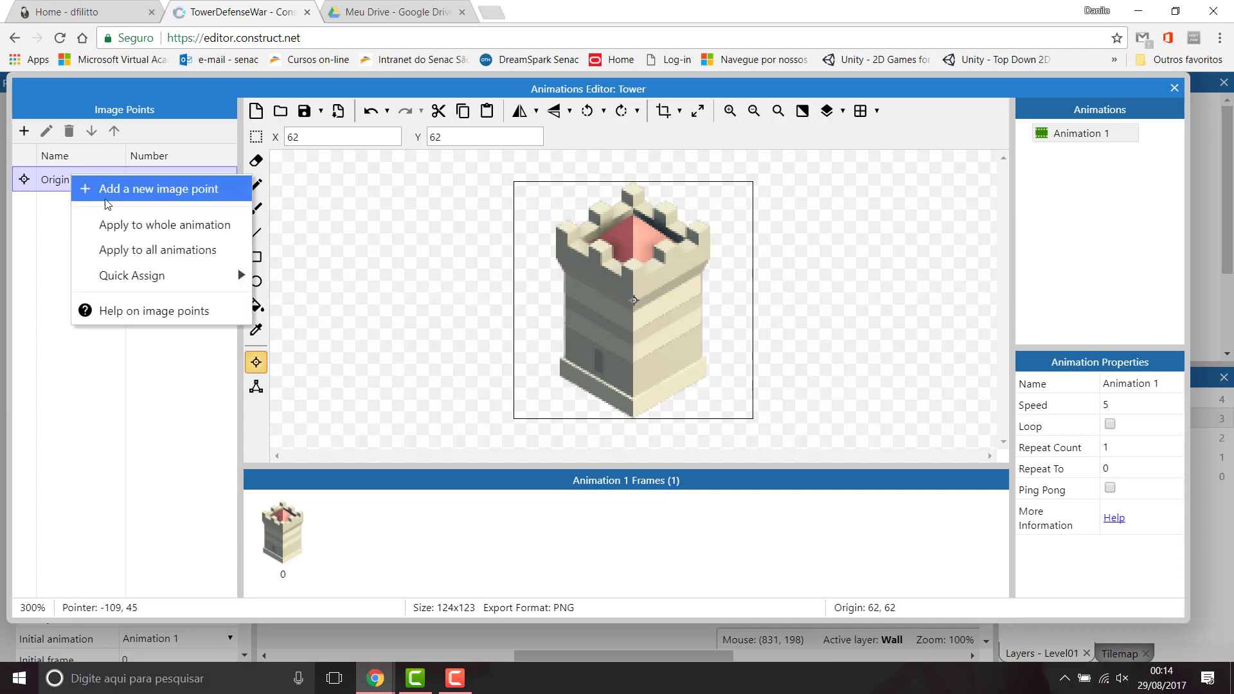
left_click(593, 354)
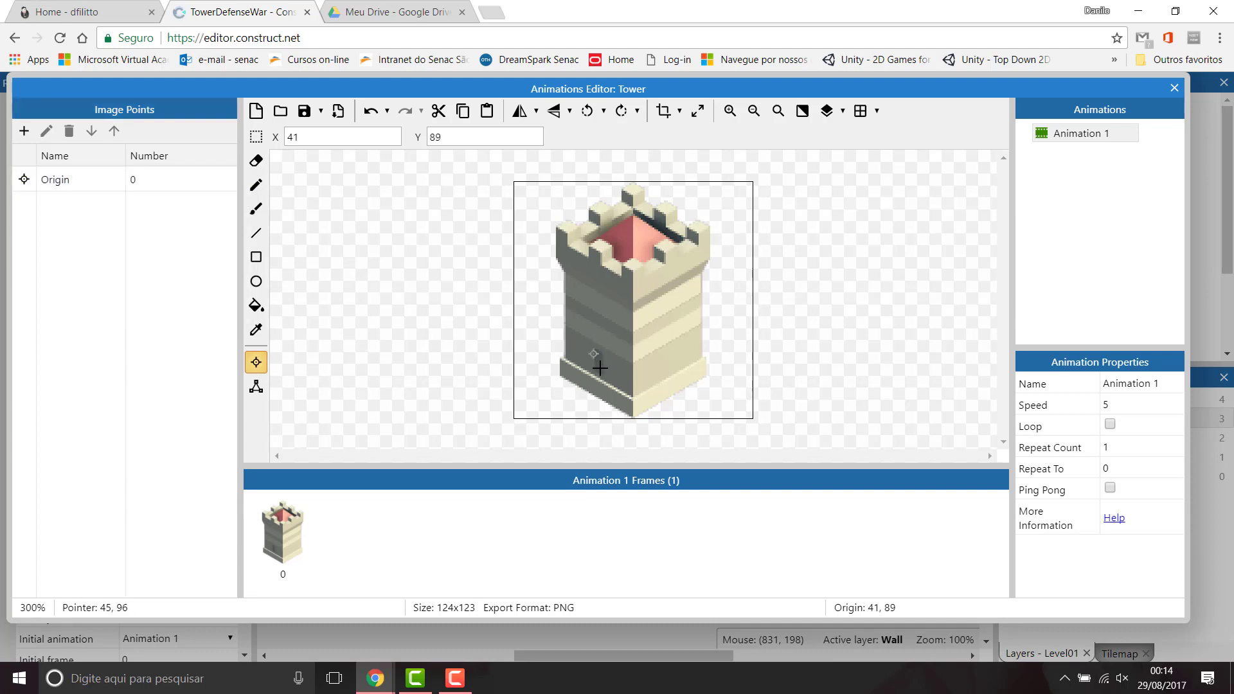
left_click(599, 366)
left_click(1175, 88)
Step: Preview the level once more, close it, and zoom out on the layout
left_click(424, 86)
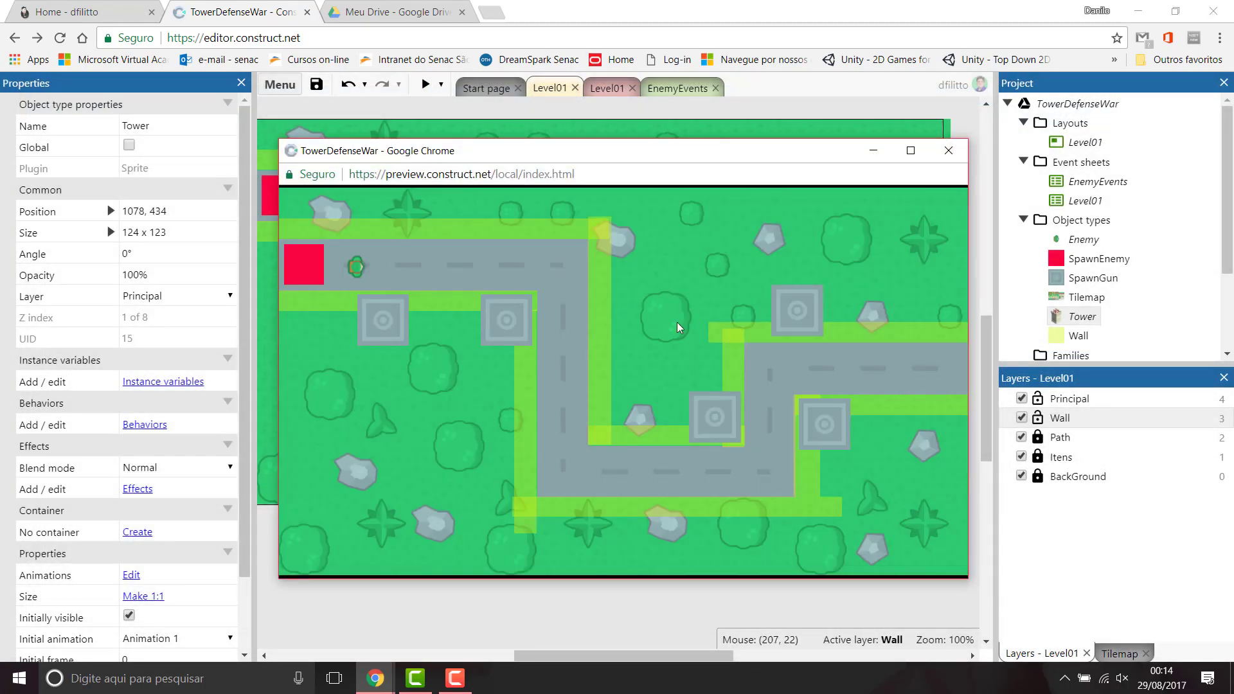
left_click(949, 151)
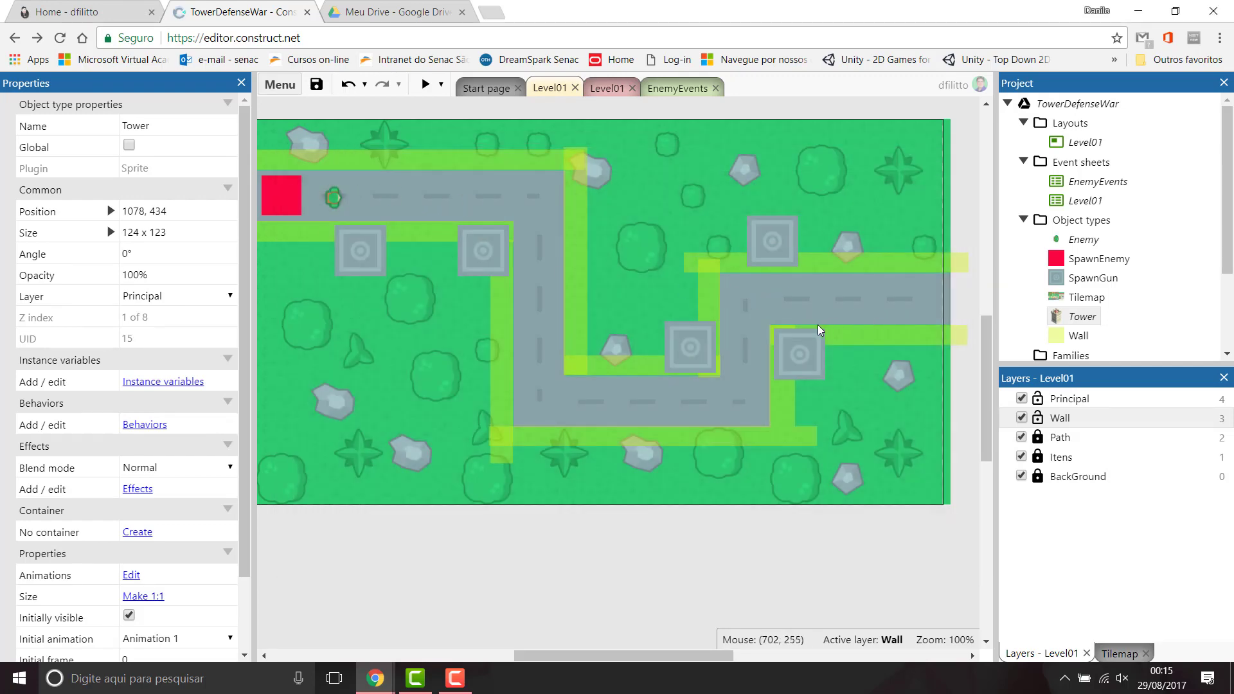
scroll(812, 326, "down", 5, "ctrl")
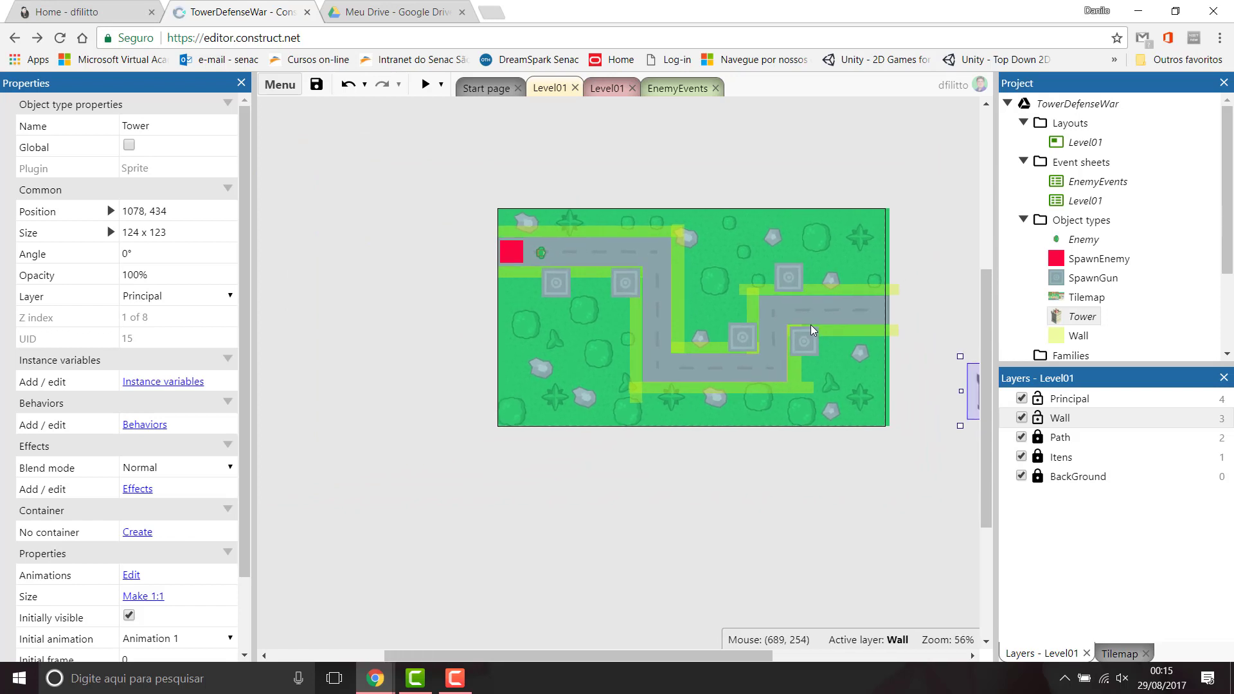
scroll(812, 325, "down", 1, "ctrl")
Step: Drag the Tower to the road's right end at 787, 228 and rerun the preview
left_click_drag(948, 375, 848, 306)
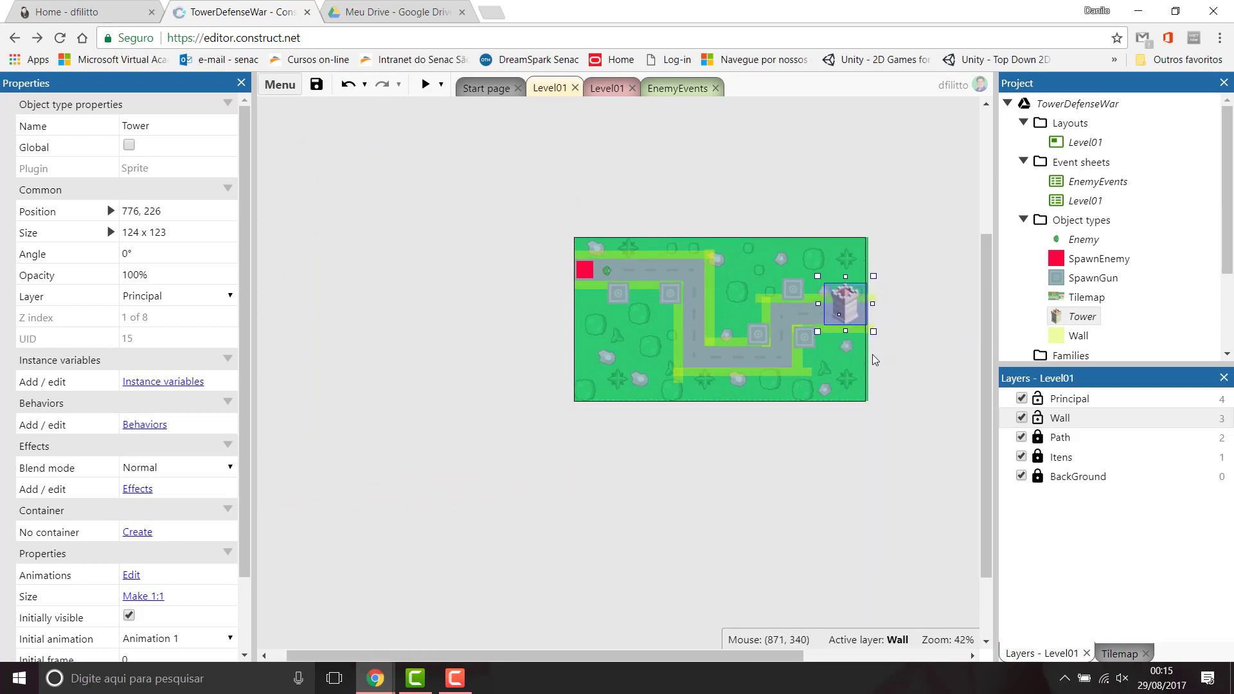
scroll(873, 354, "up", 2, "ctrl")
scroll(873, 353, "up", 3, "ctrl")
scroll(873, 353, "up", 1, "ctrl")
scroll(868, 353, "up", 1, "ctrl")
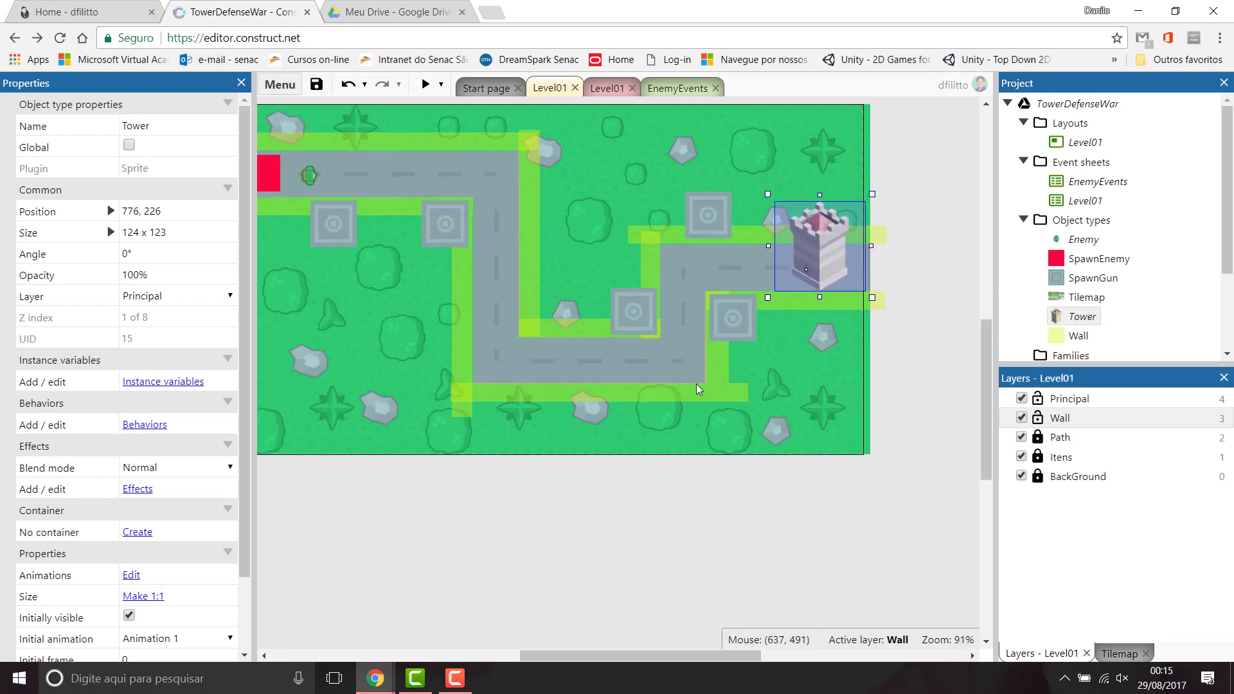
left_click_drag(796, 260, 802, 261)
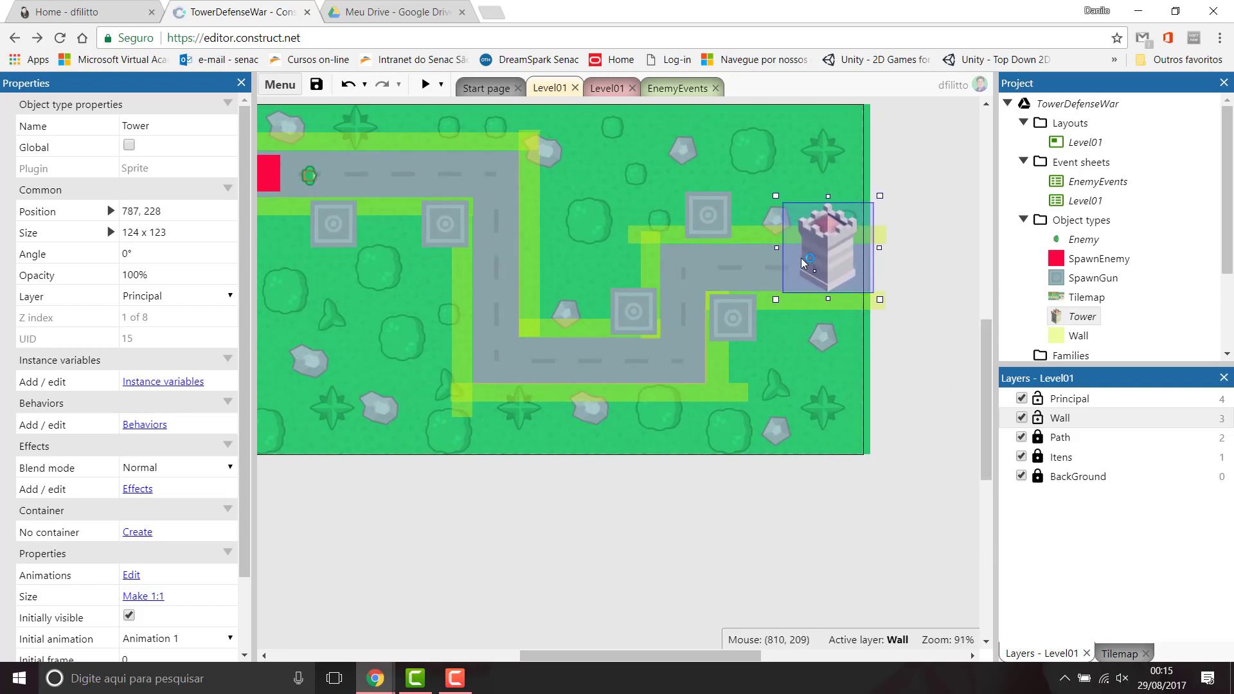
left_click(425, 84)
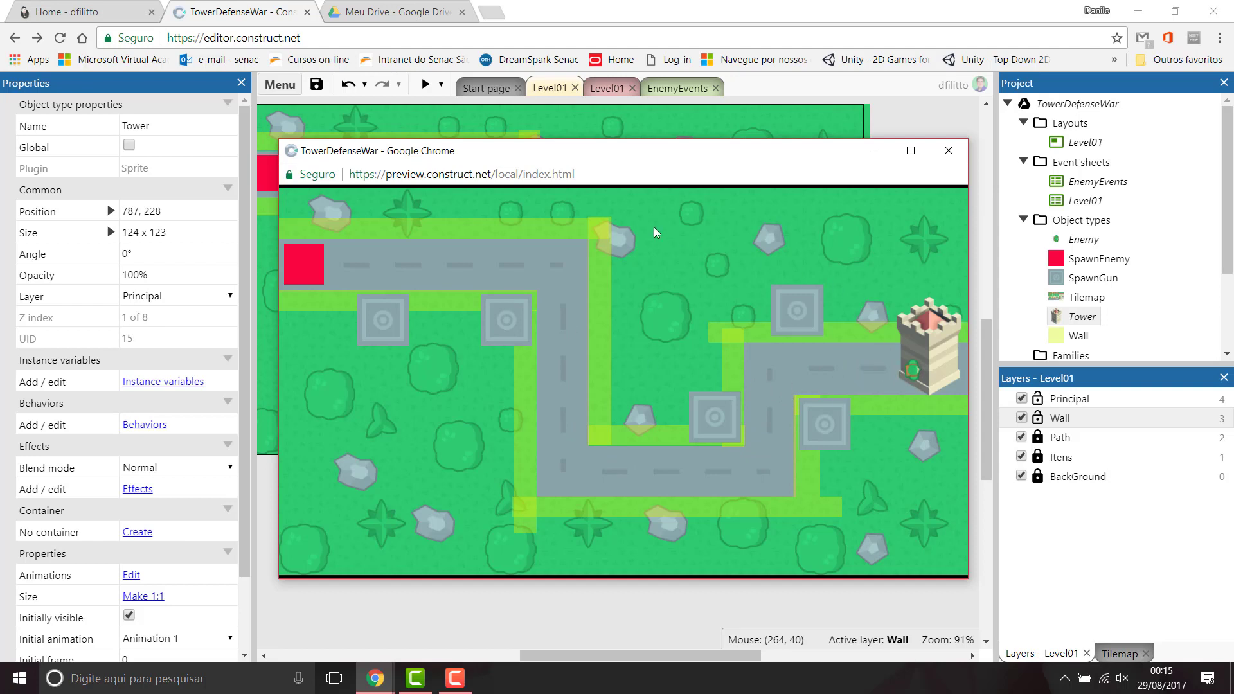
Step: Close the preview and bring up the EnemyEvents sheet with its Find path and Move along path events
left_click(948, 151)
left_click(669, 90)
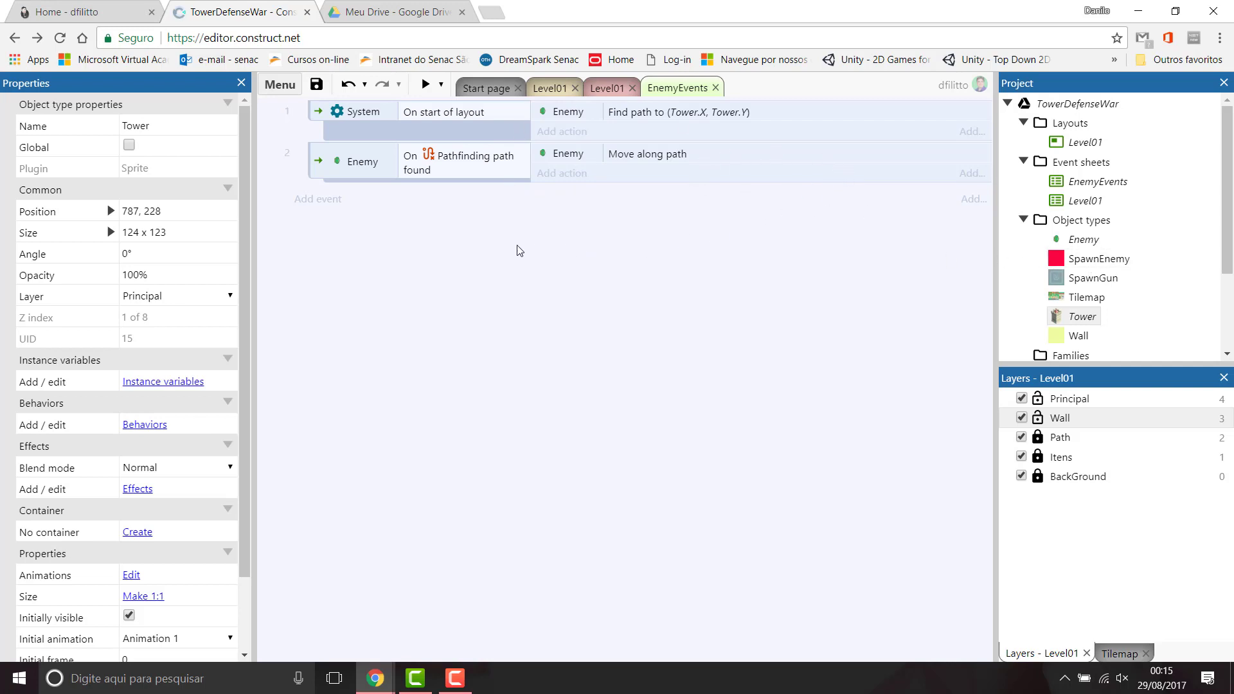
Step: Add a third event with a System 'Every 2 seconds' condition, replacing an initial Every tick
right_click(341, 223)
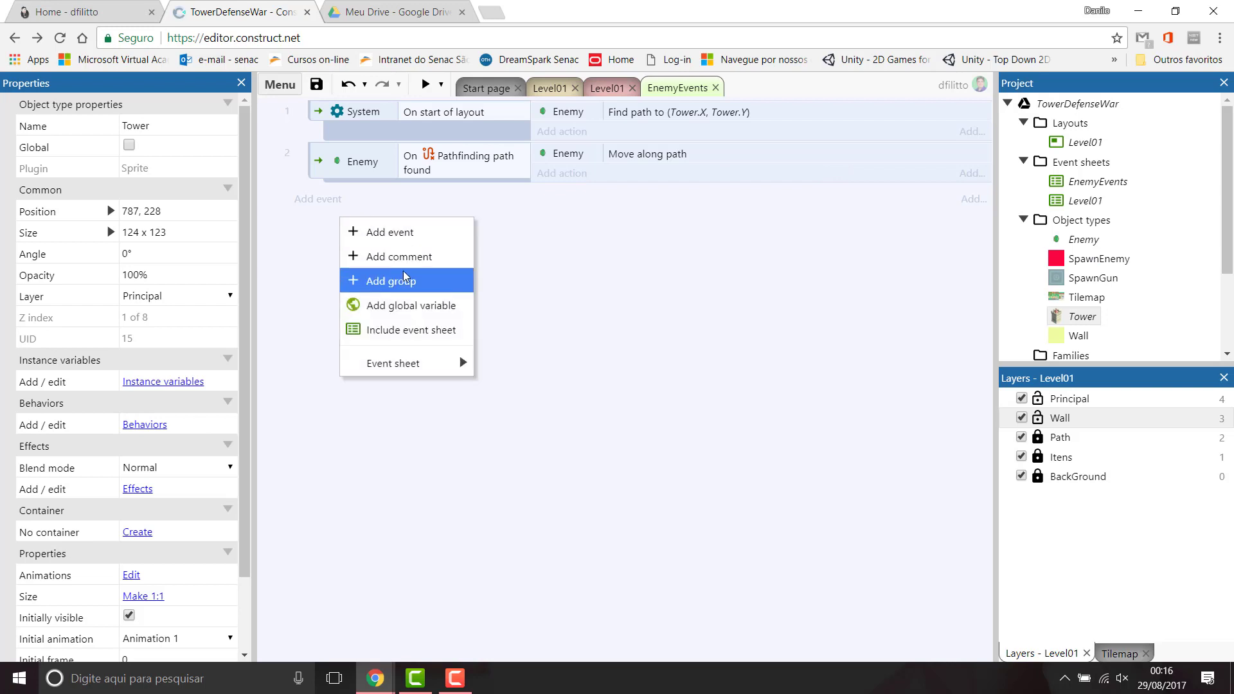
left_click(394, 235)
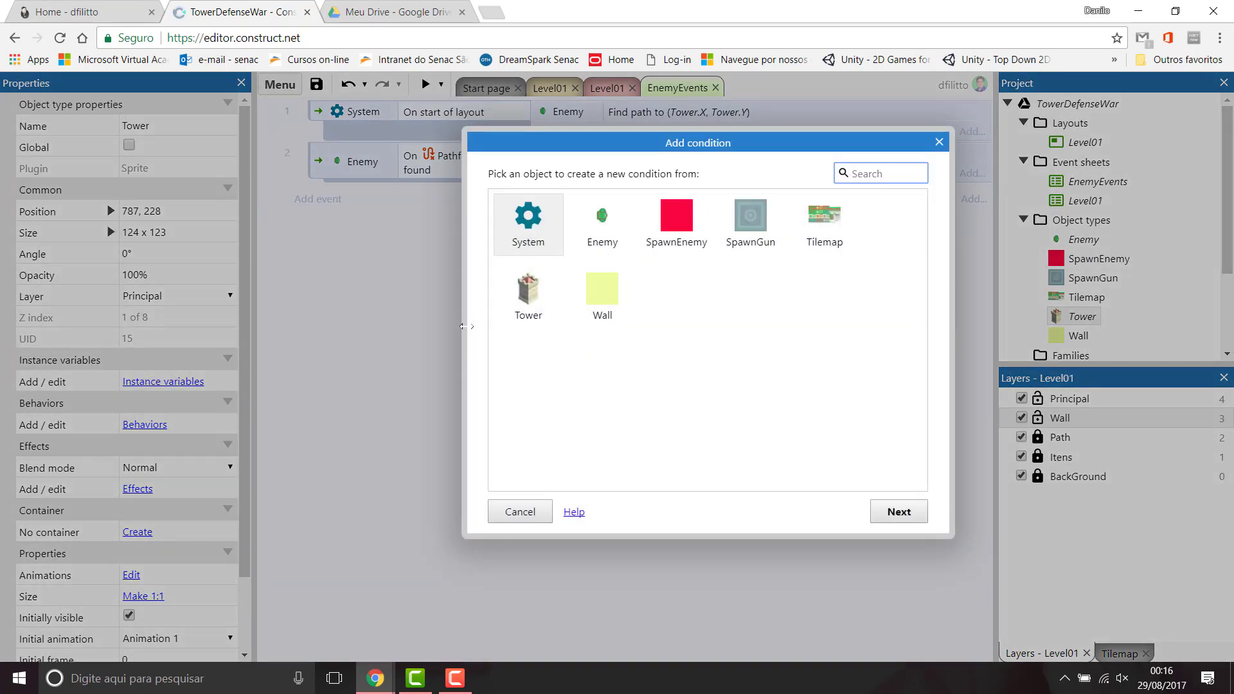
double_click(535, 232)
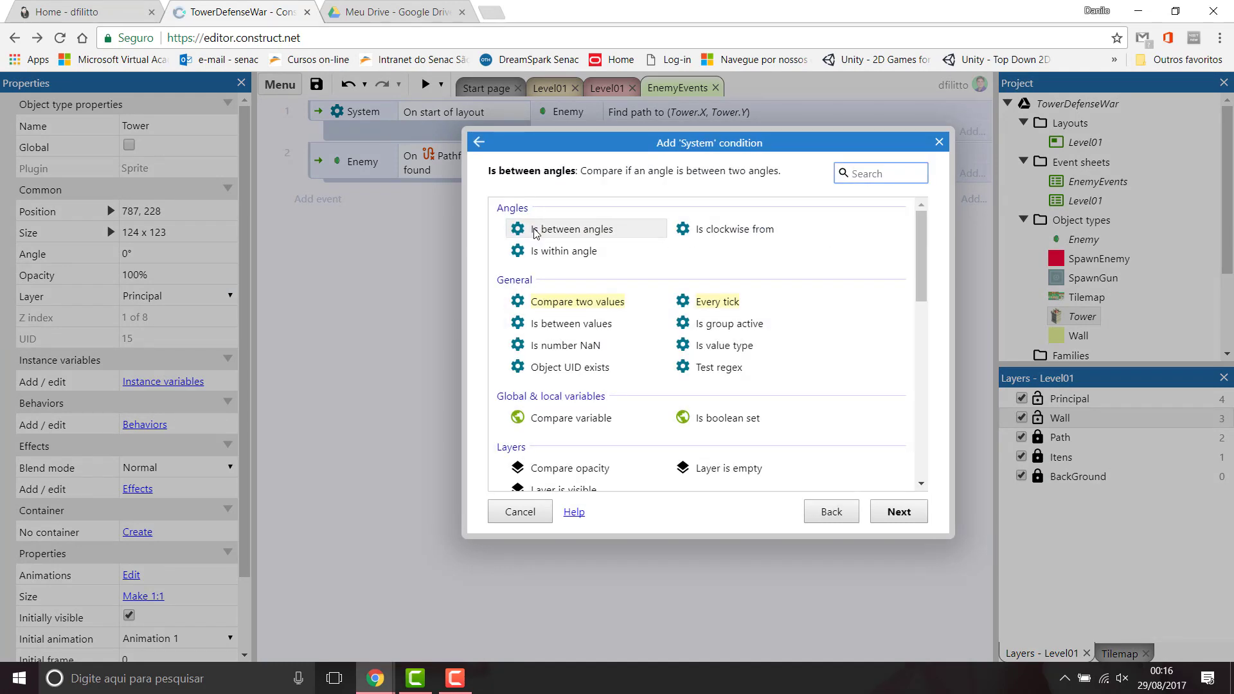
type("eve")
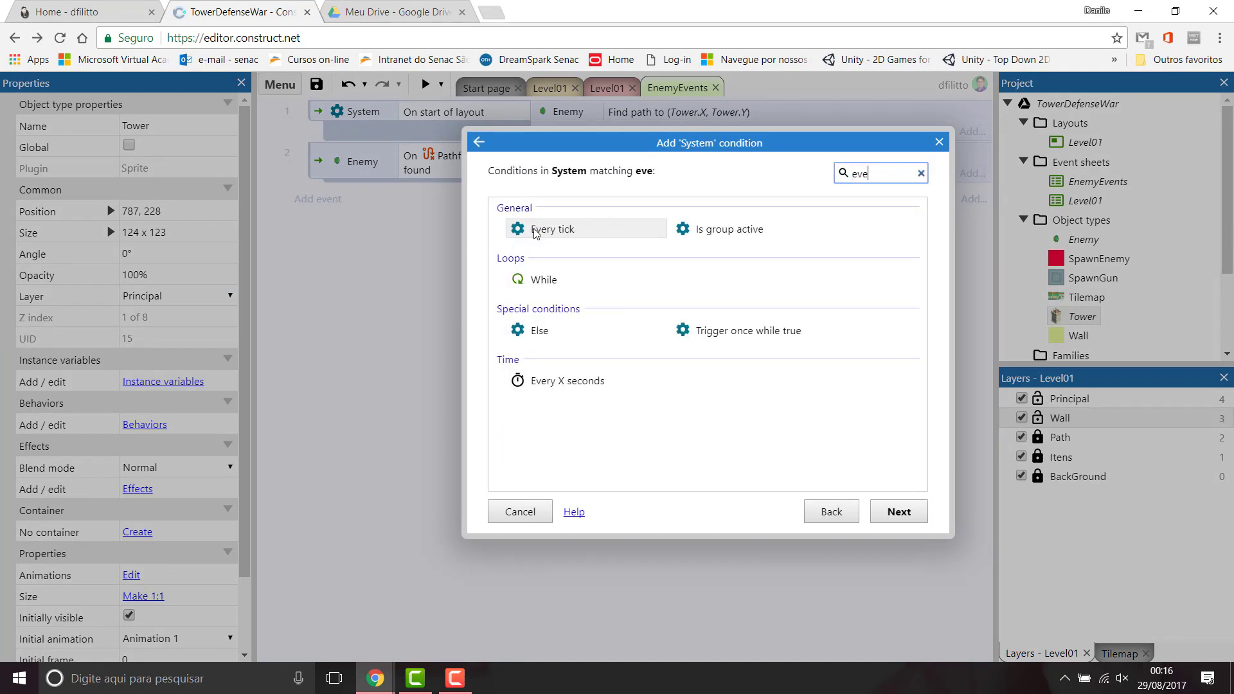
double_click(552, 236)
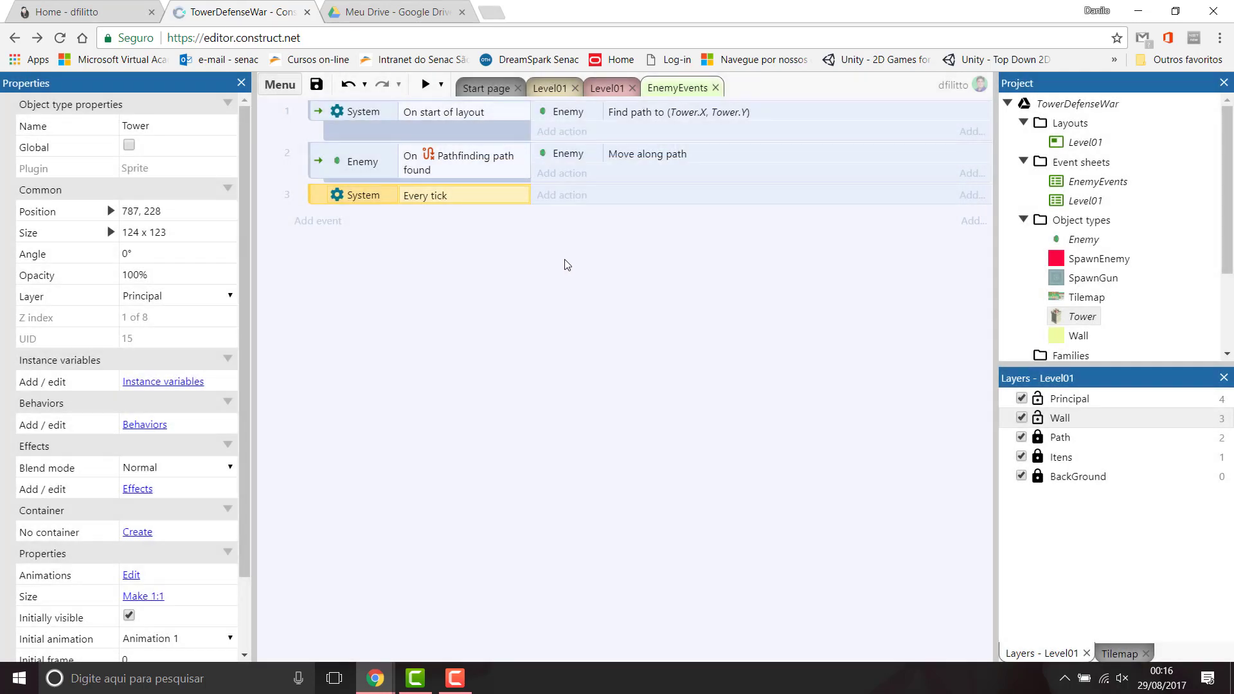
double_click(429, 198)
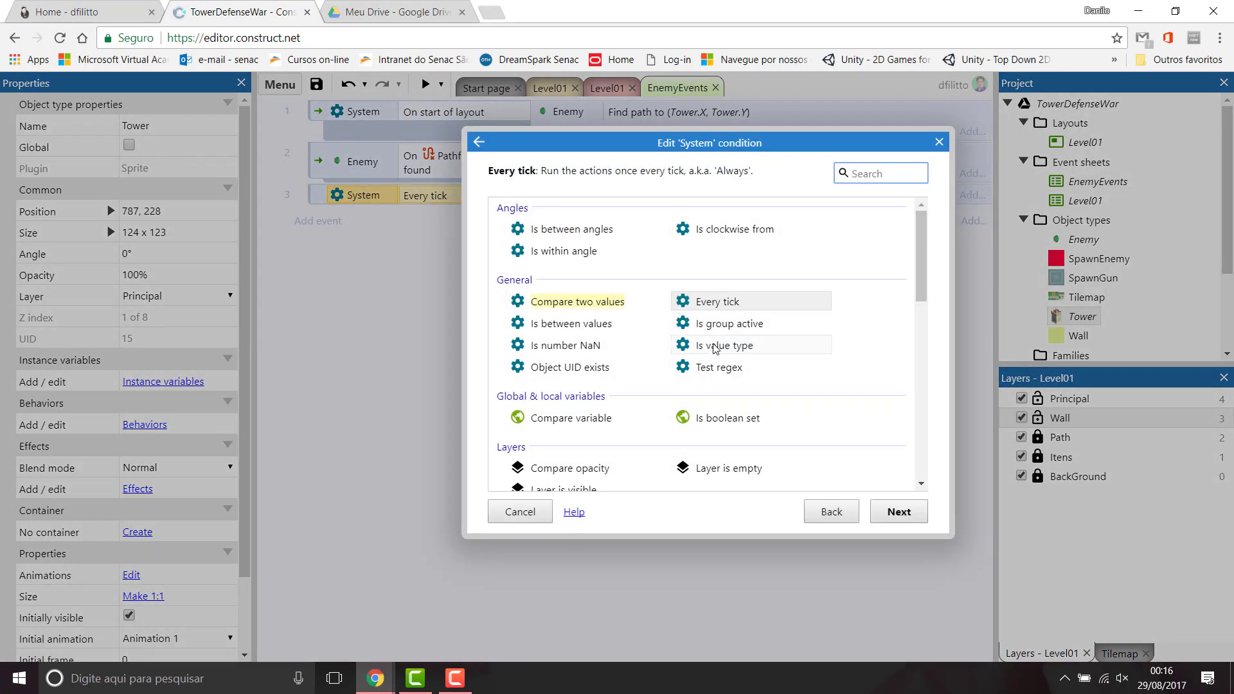
type("ever")
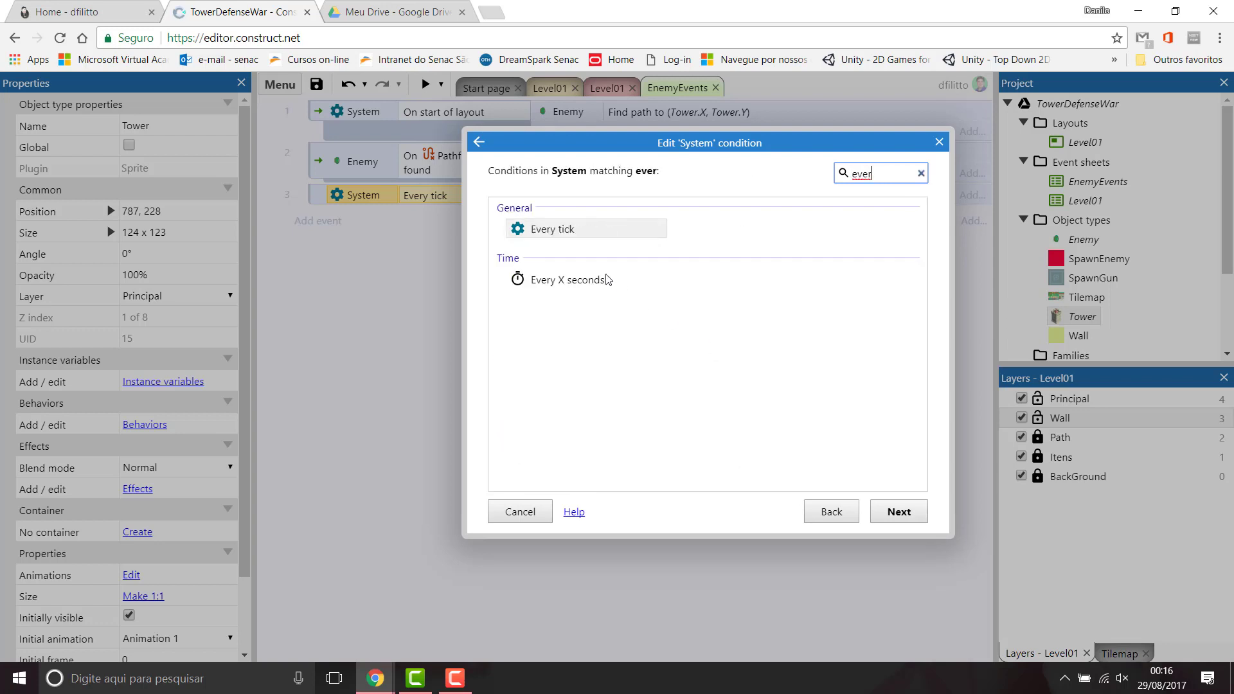
double_click(581, 283)
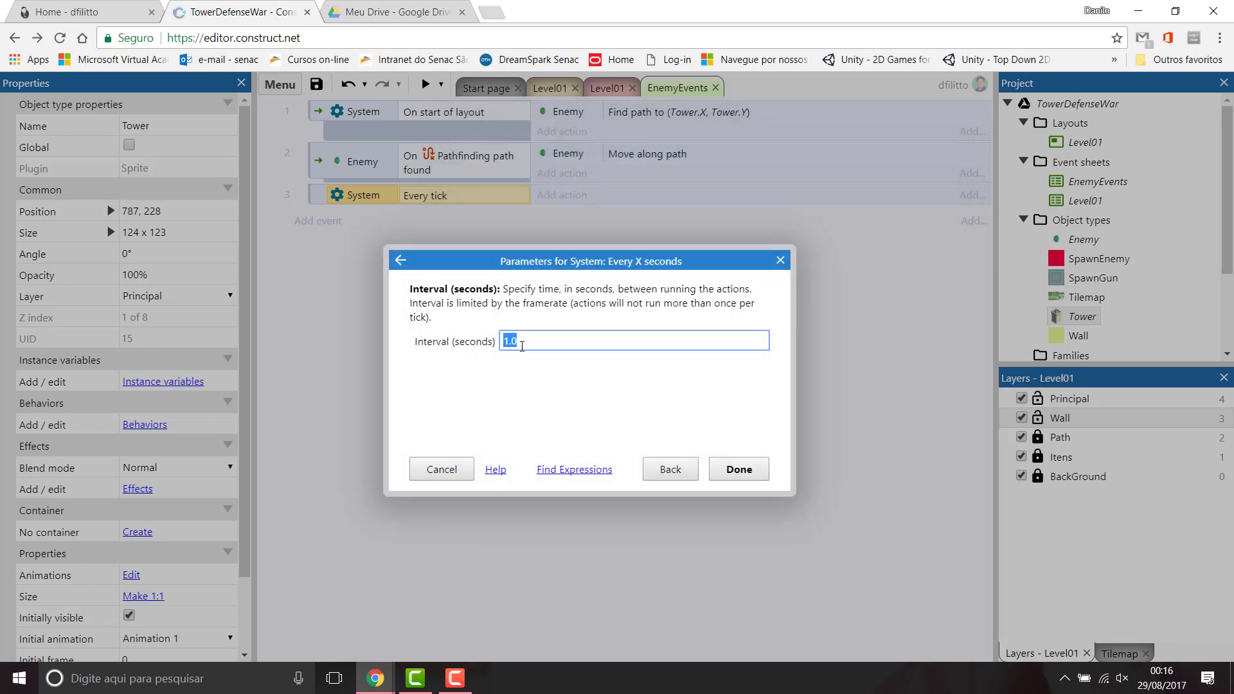
type("2")
left_click(746, 464)
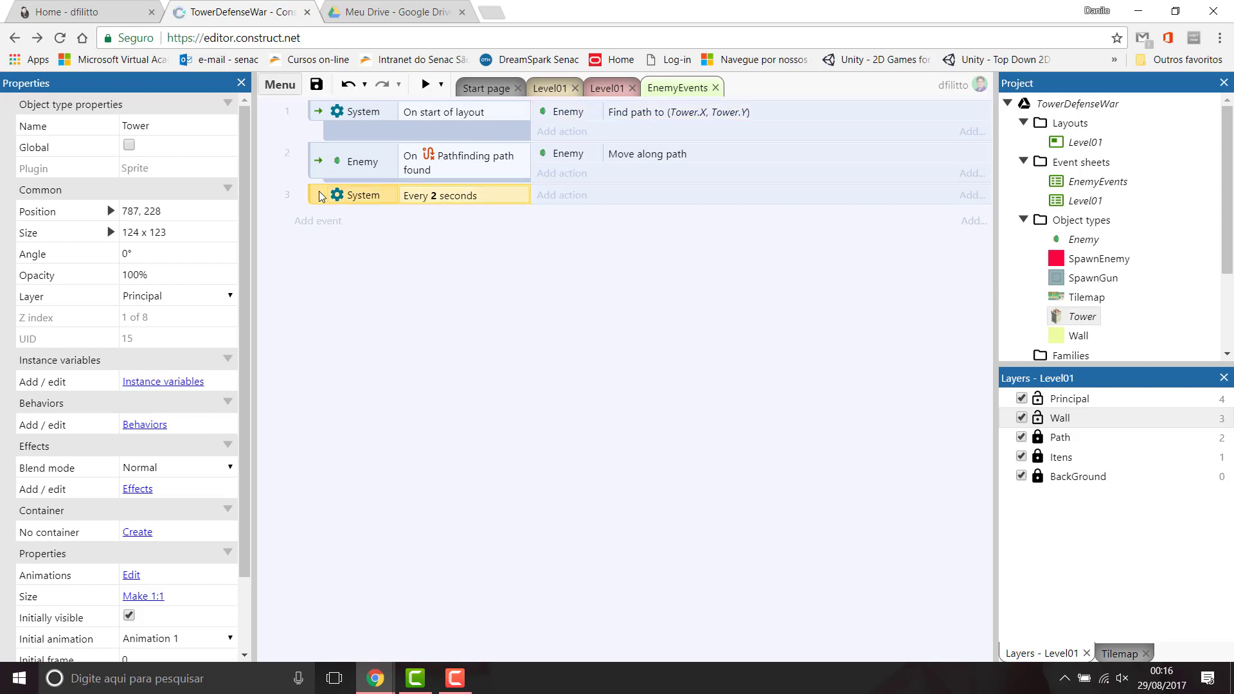
Step: Remove the prematurely pasted Find path action from event 3
key("ctrl+v")
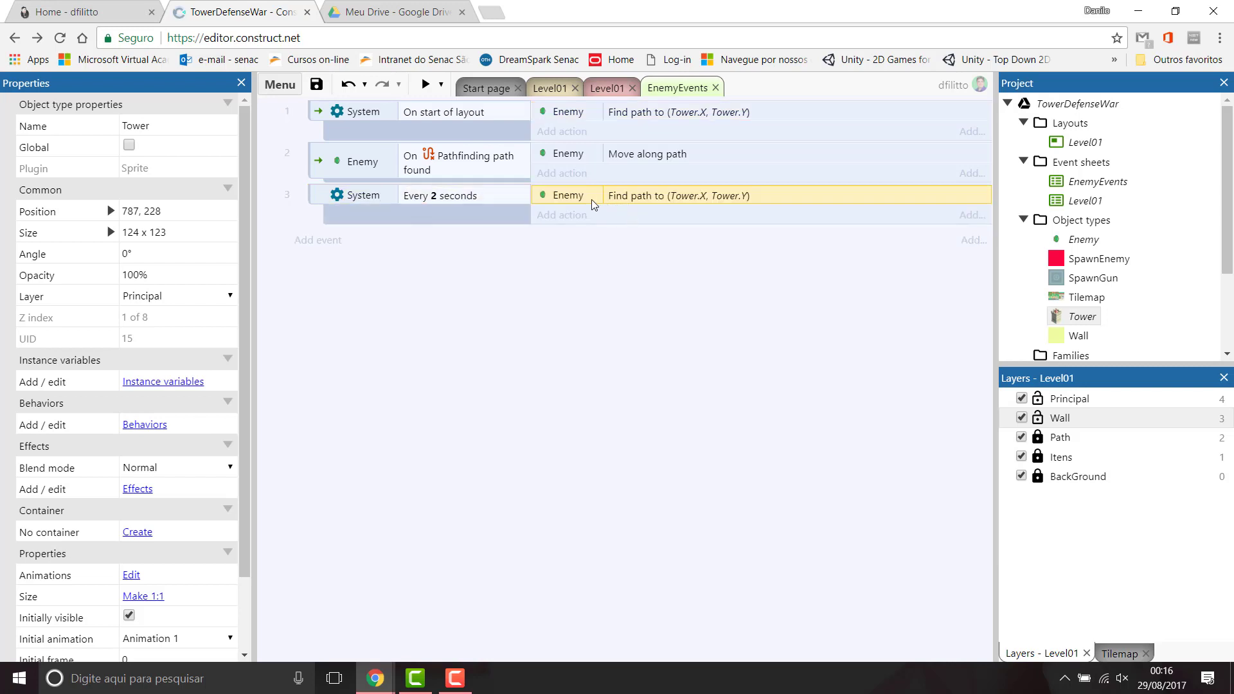
left_click(633, 257)
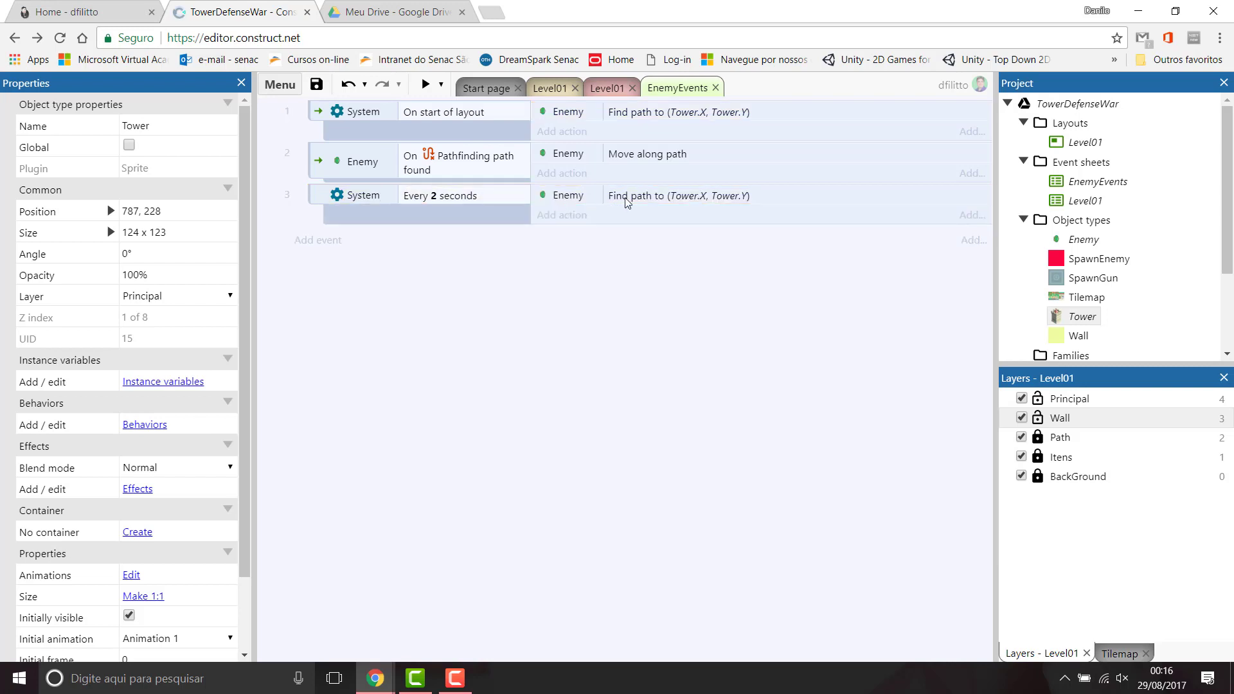
left_click(648, 199)
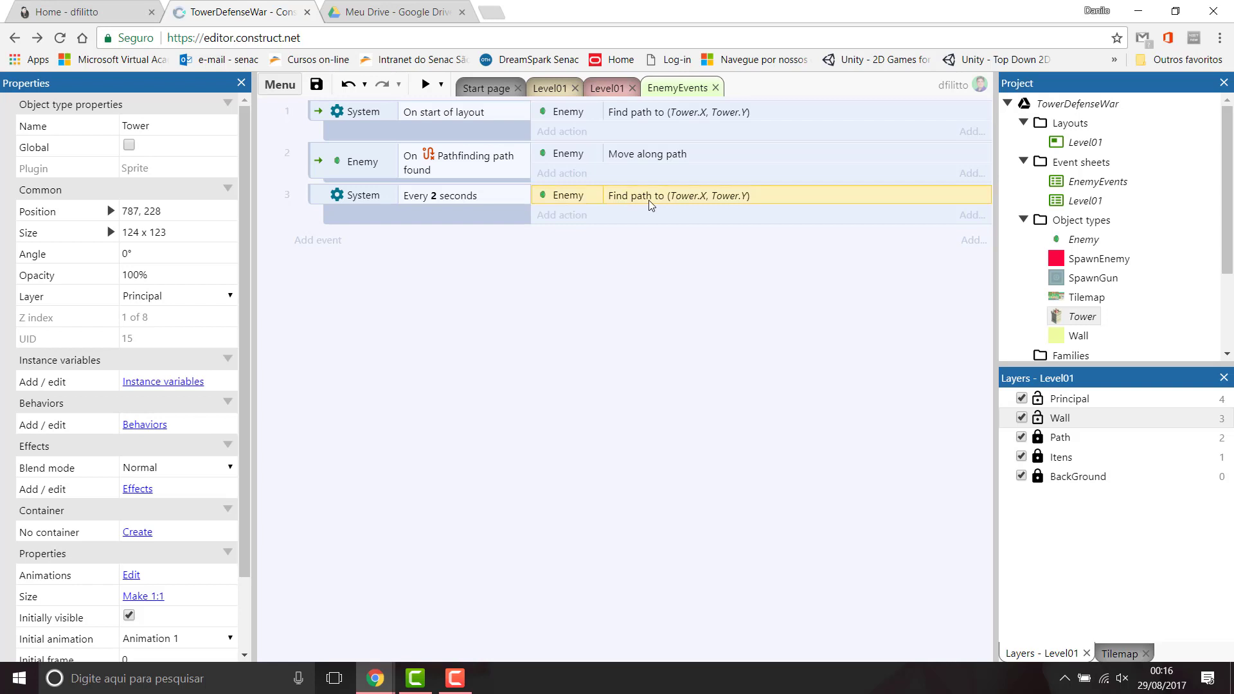
key("Delete")
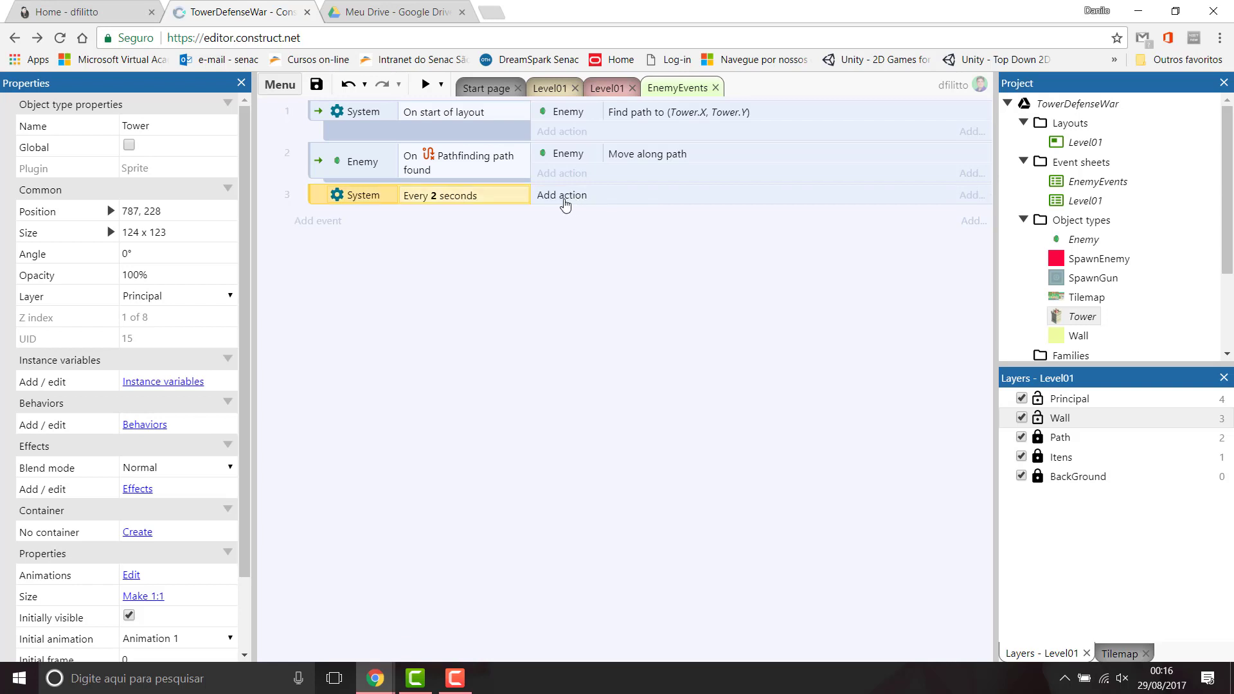
Step: Add a SpawnEnemy 'Spawn another object' action creating Enemy on layer 4
left_click(565, 196)
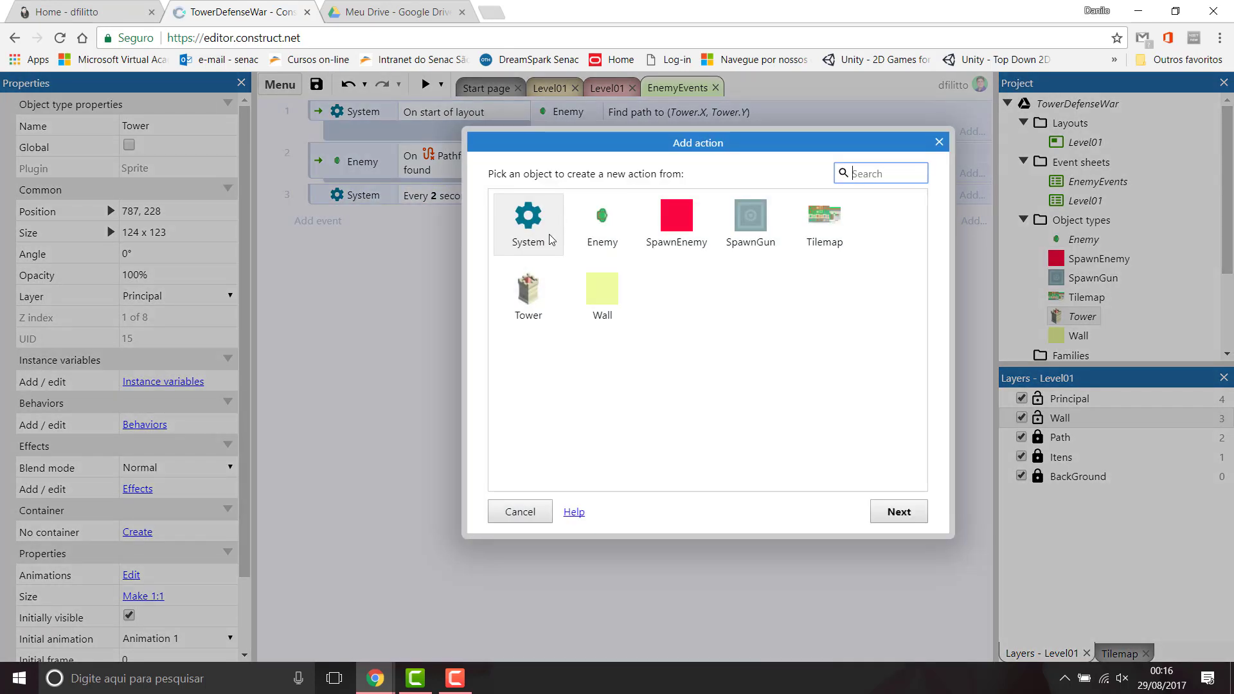
double_click(679, 221)
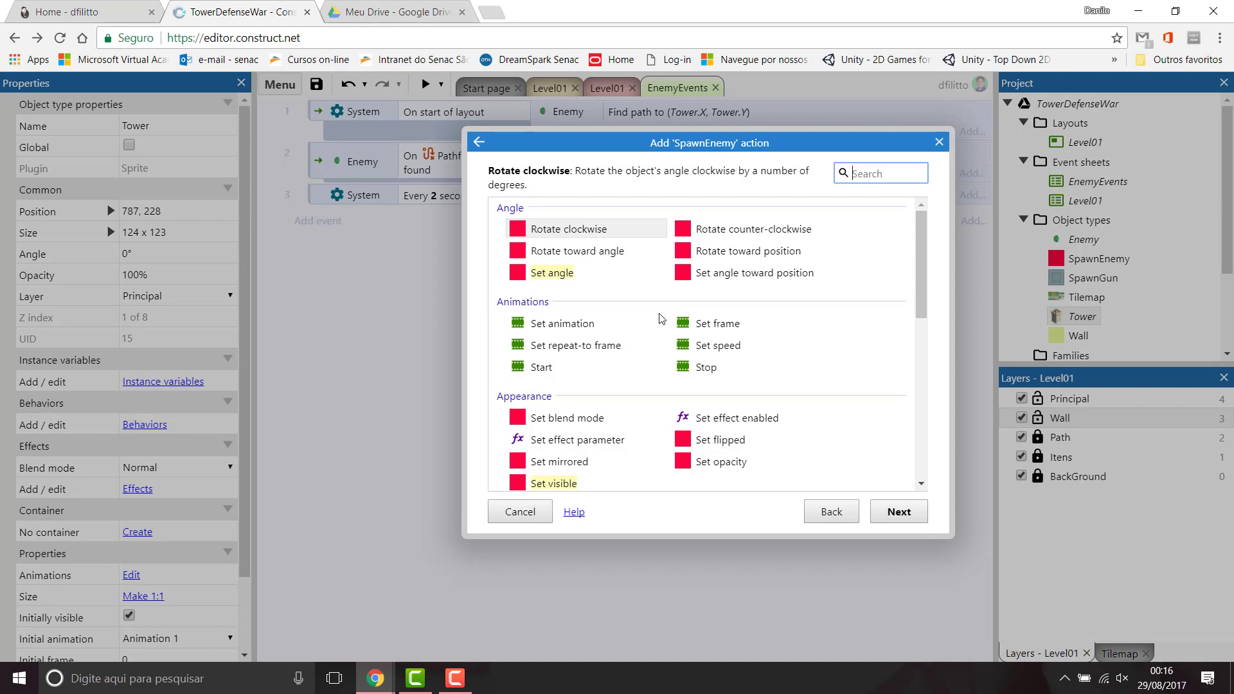
type("spa")
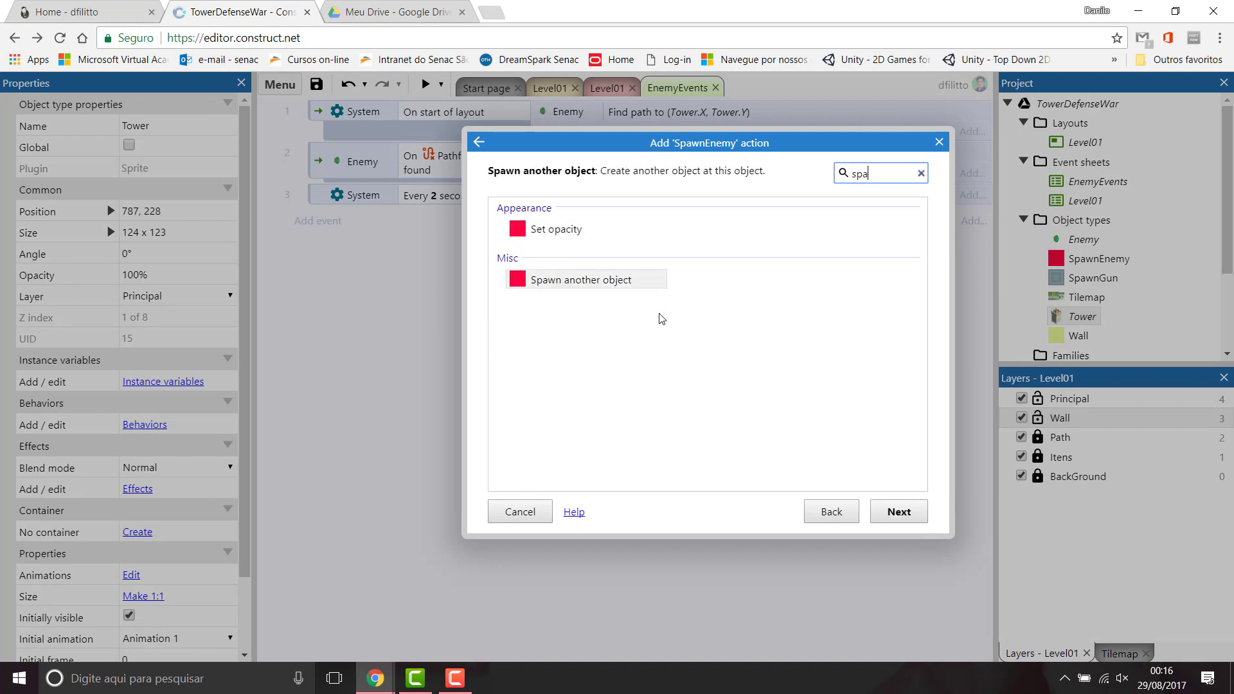
double_click(622, 283)
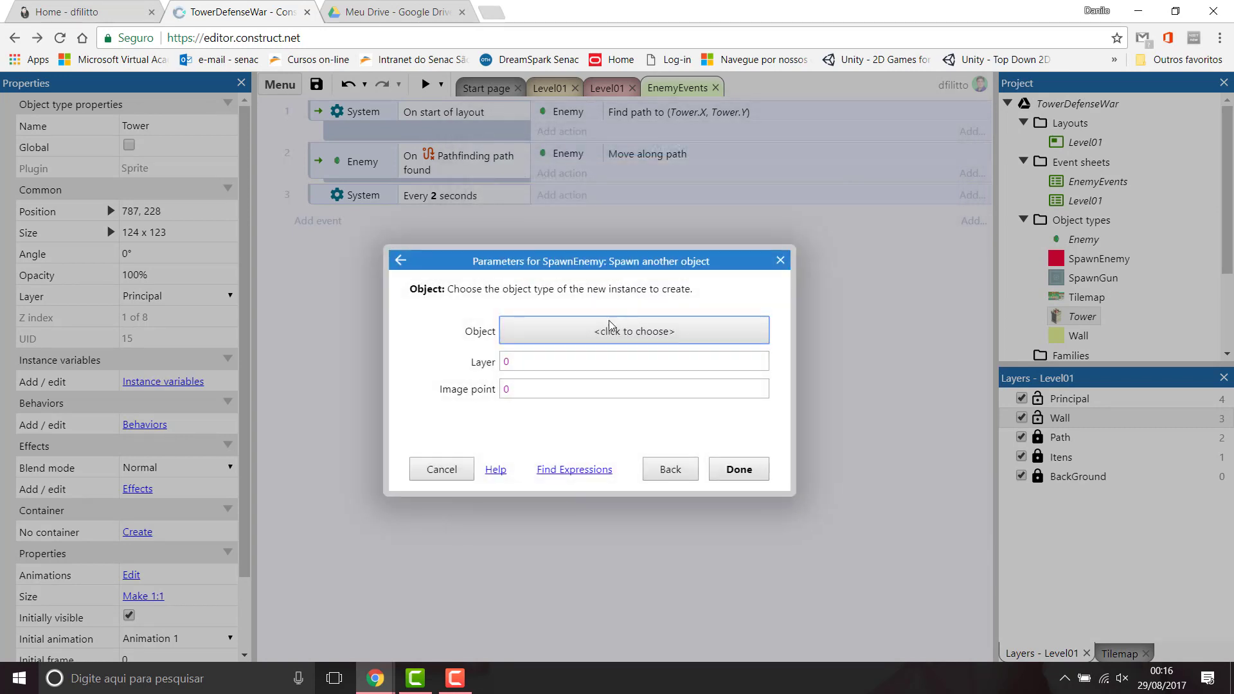
left_click(608, 330)
double_click(494, 297)
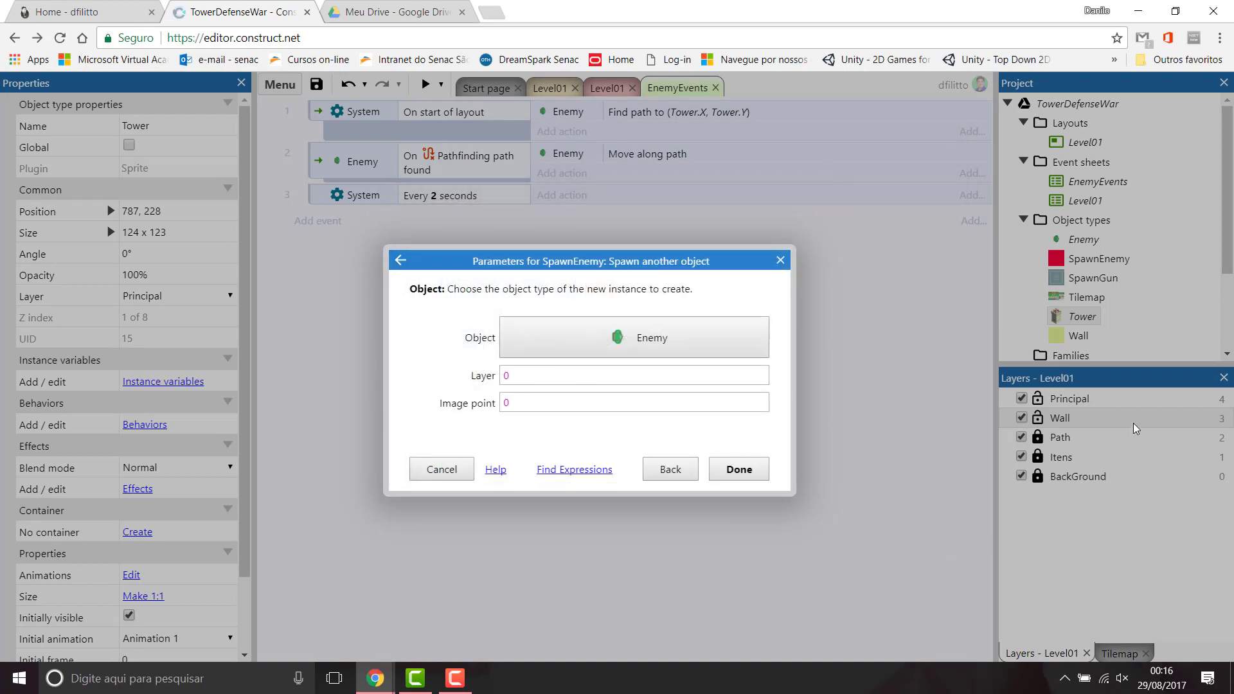
left_click(617, 374)
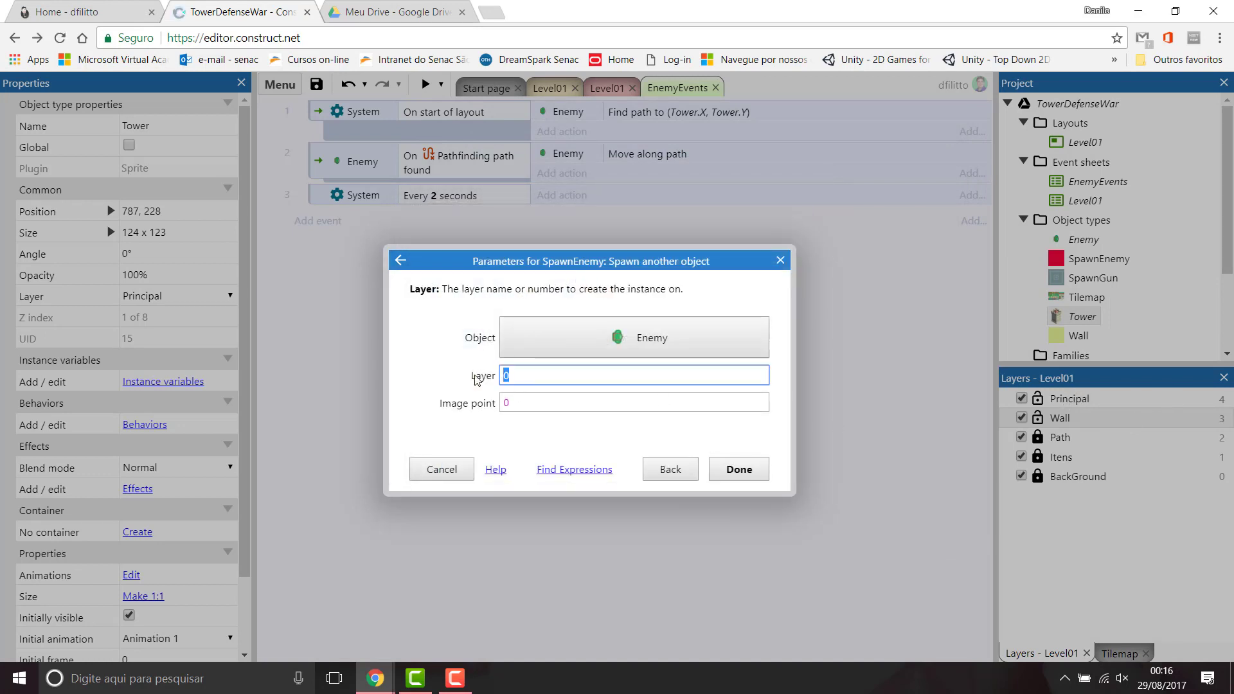
type("4")
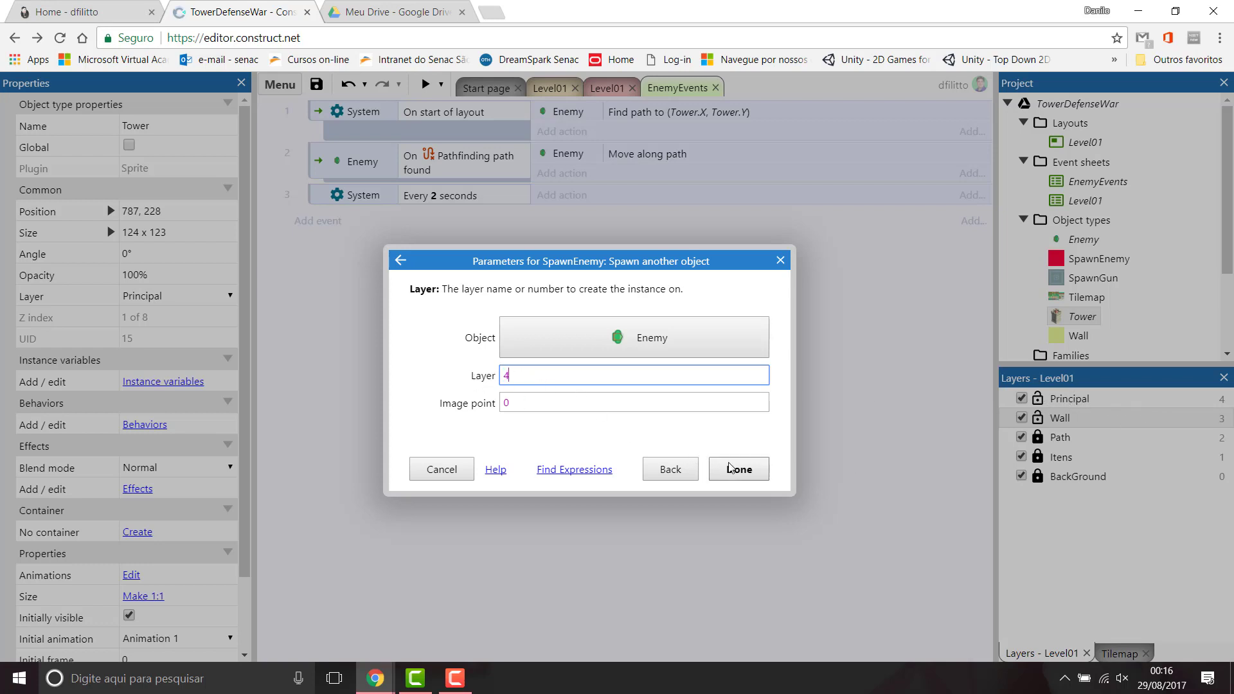
left_click(731, 468)
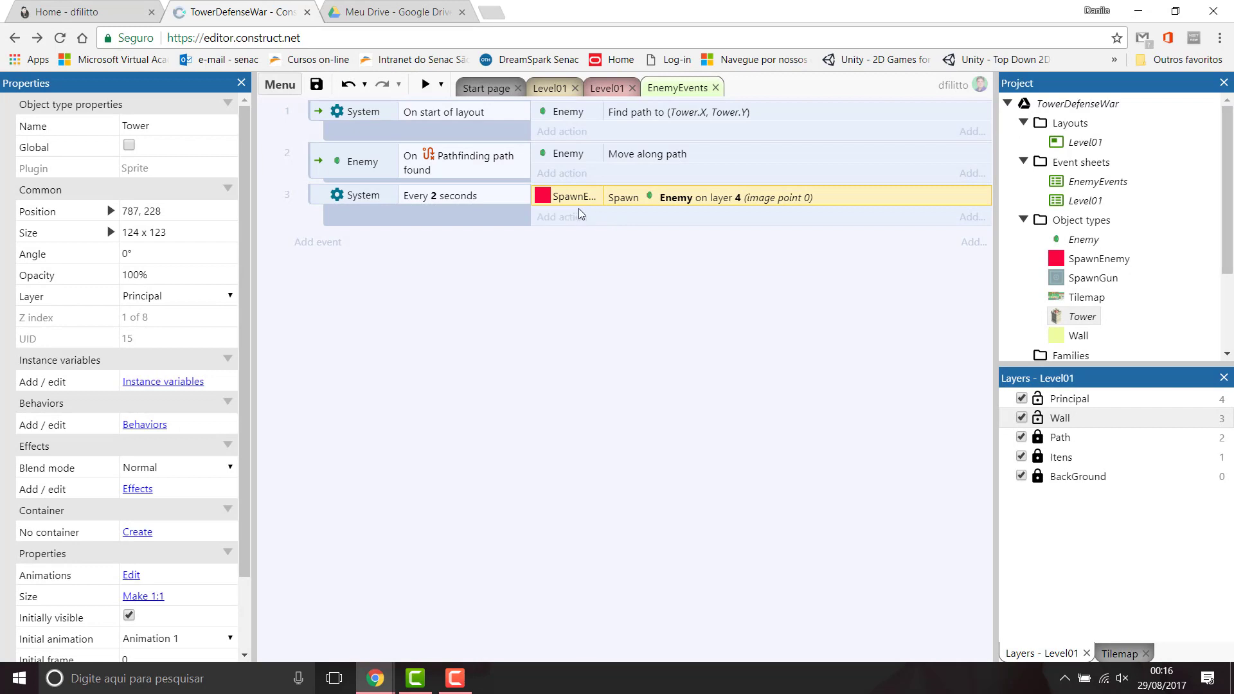
Step: Copy event 1's Find path to action into event 3 after Spawn, then preview the game
left_click(562, 115)
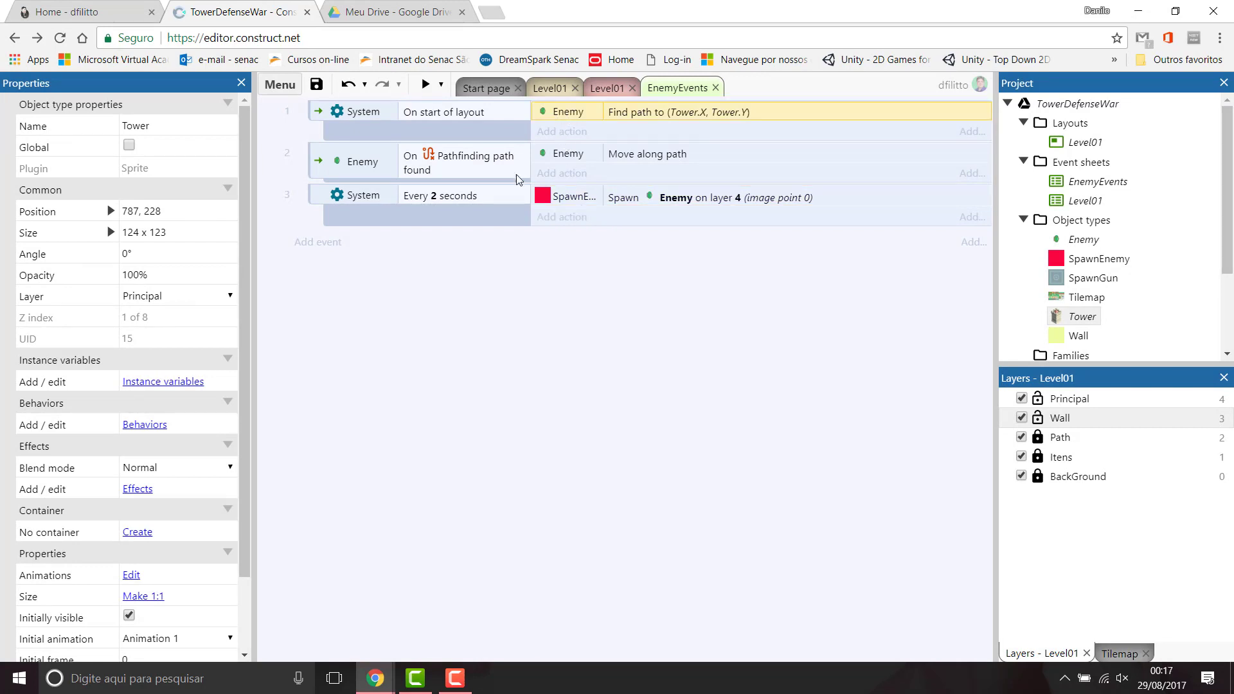
left_click(319, 198)
key("ctrl+v")
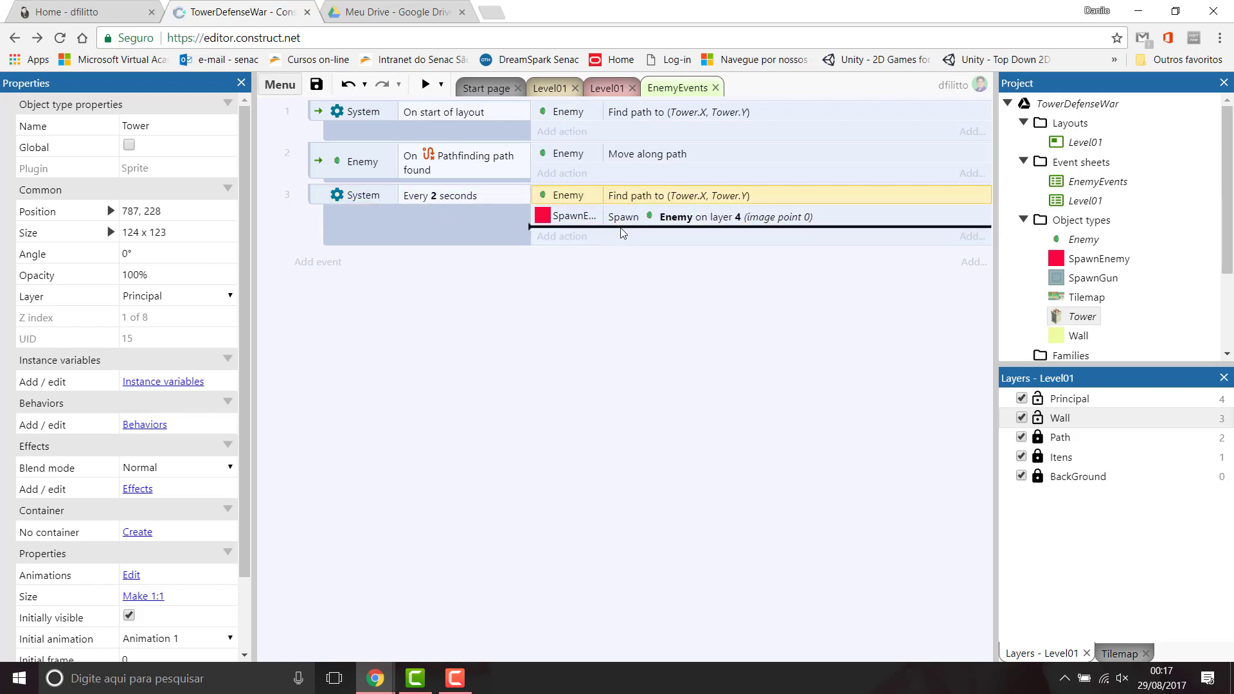
left_click_drag(622, 217, 690, 205)
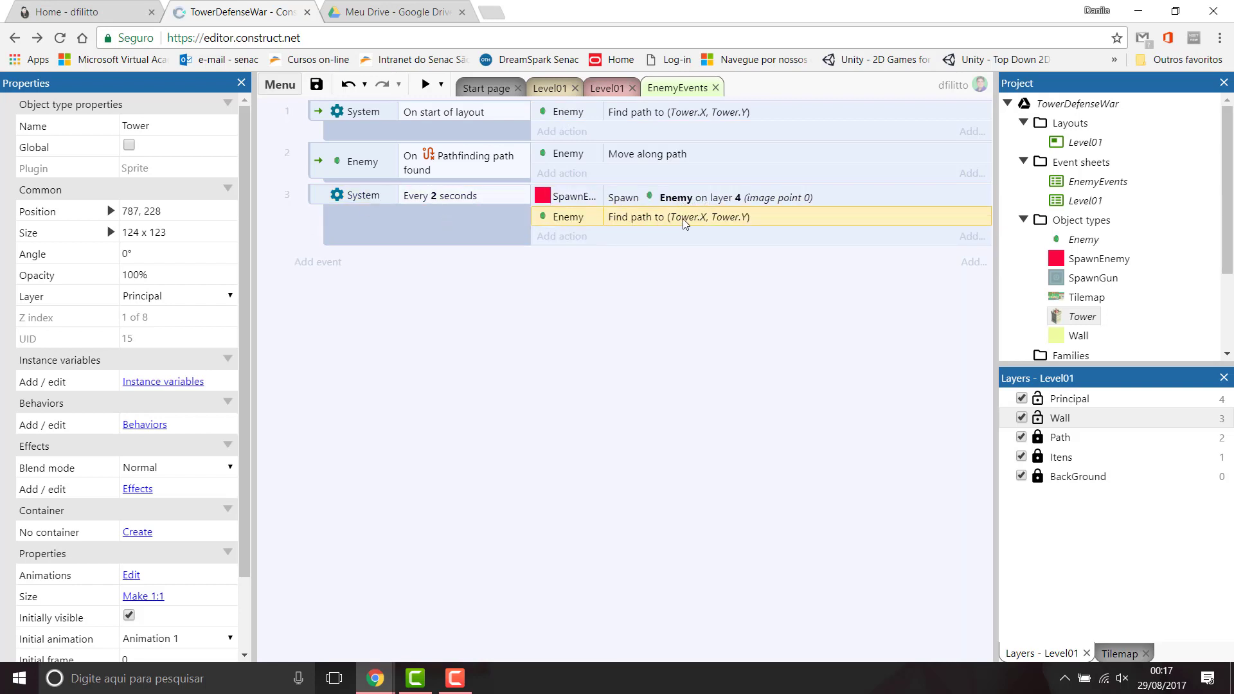
left_click(678, 291)
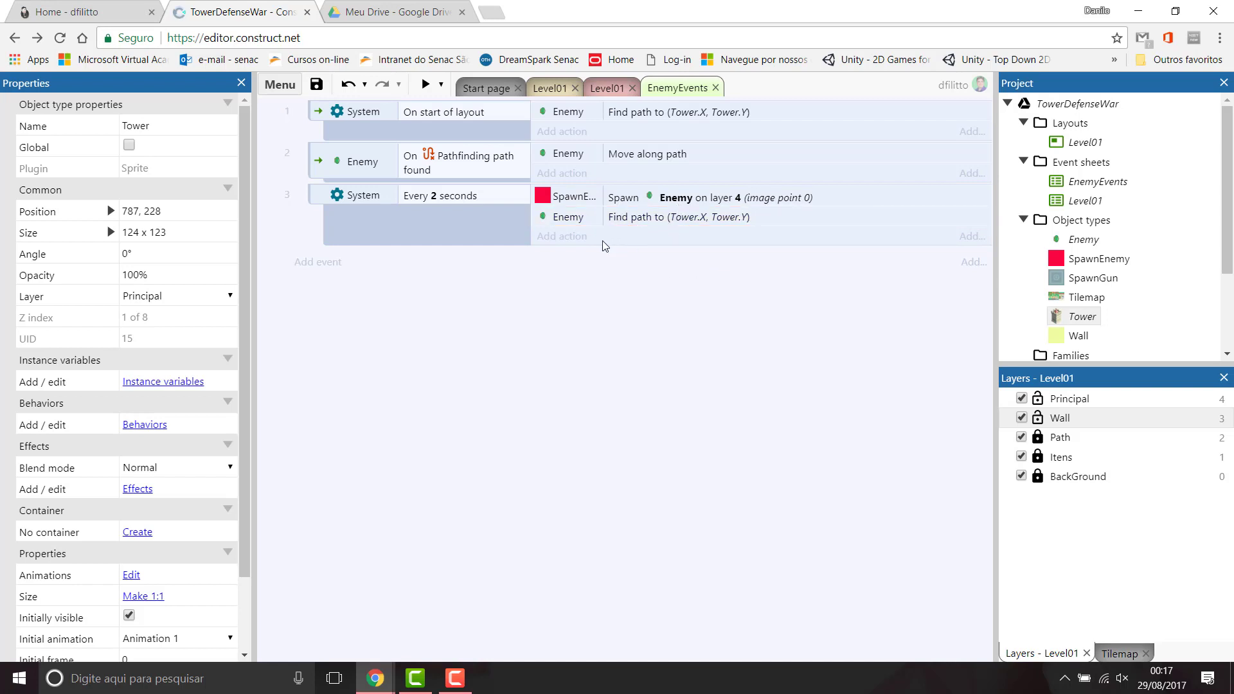
left_click(425, 84)
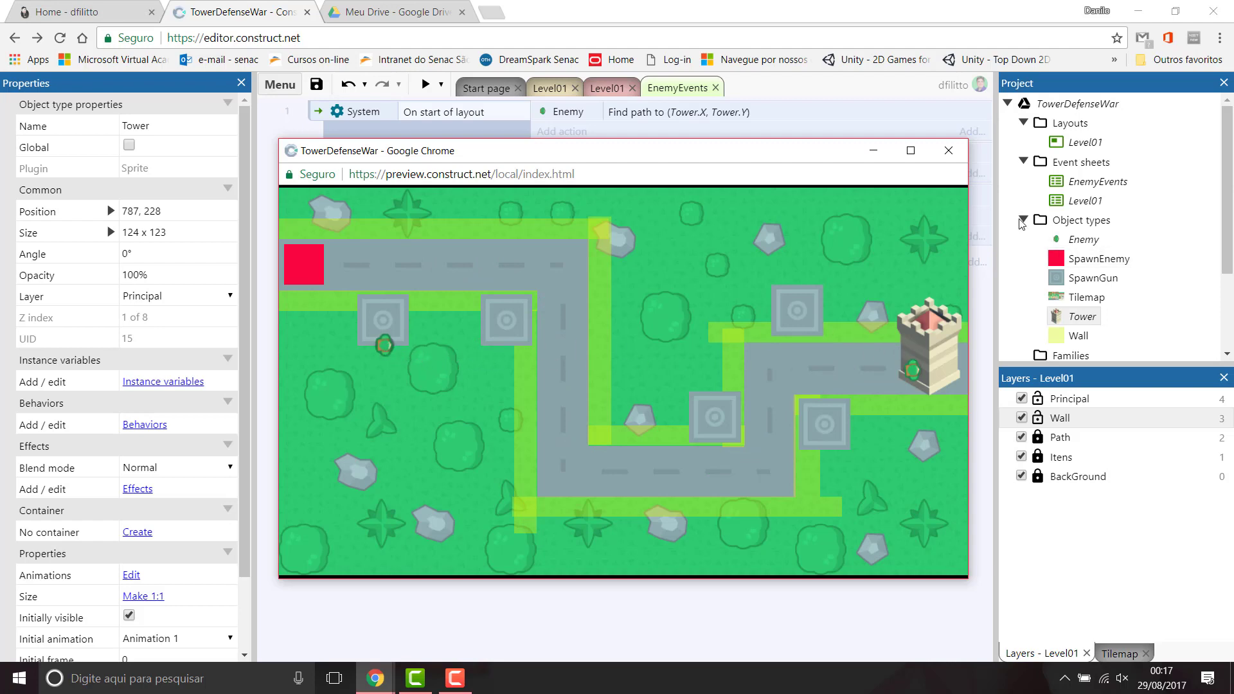
left_click(948, 150)
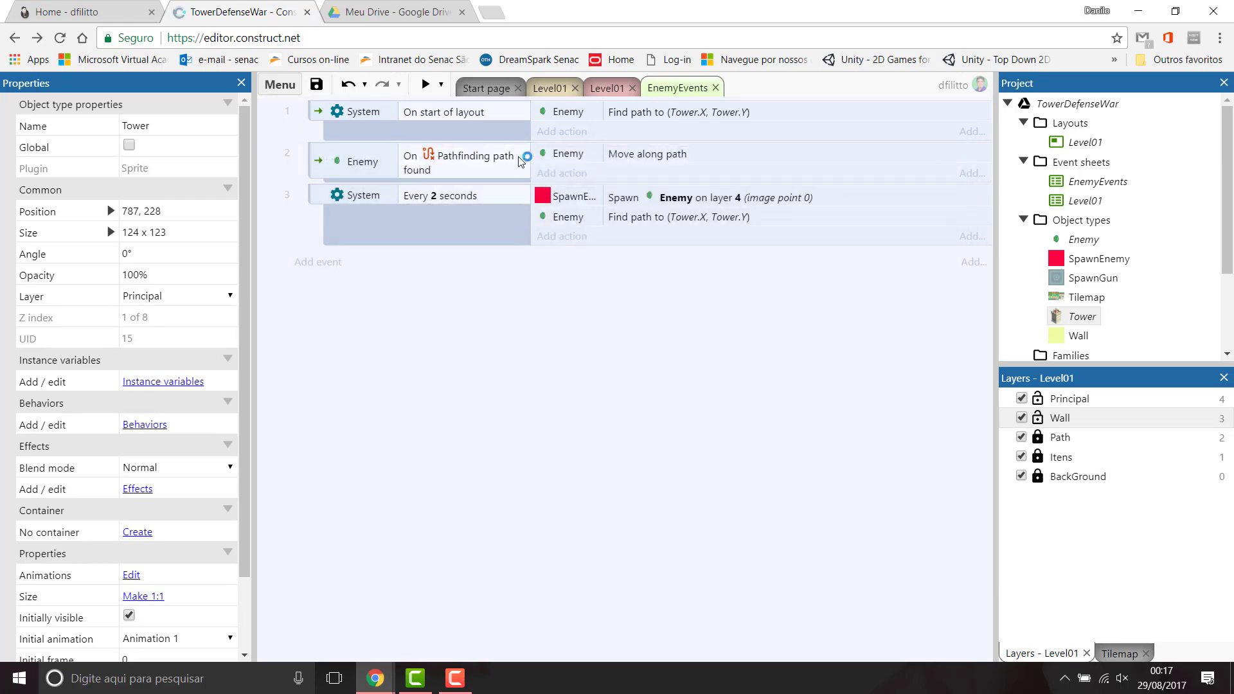
Step: On Level01, set the SpawnEnemy sprite's origin to the image middle
left_click(546, 89)
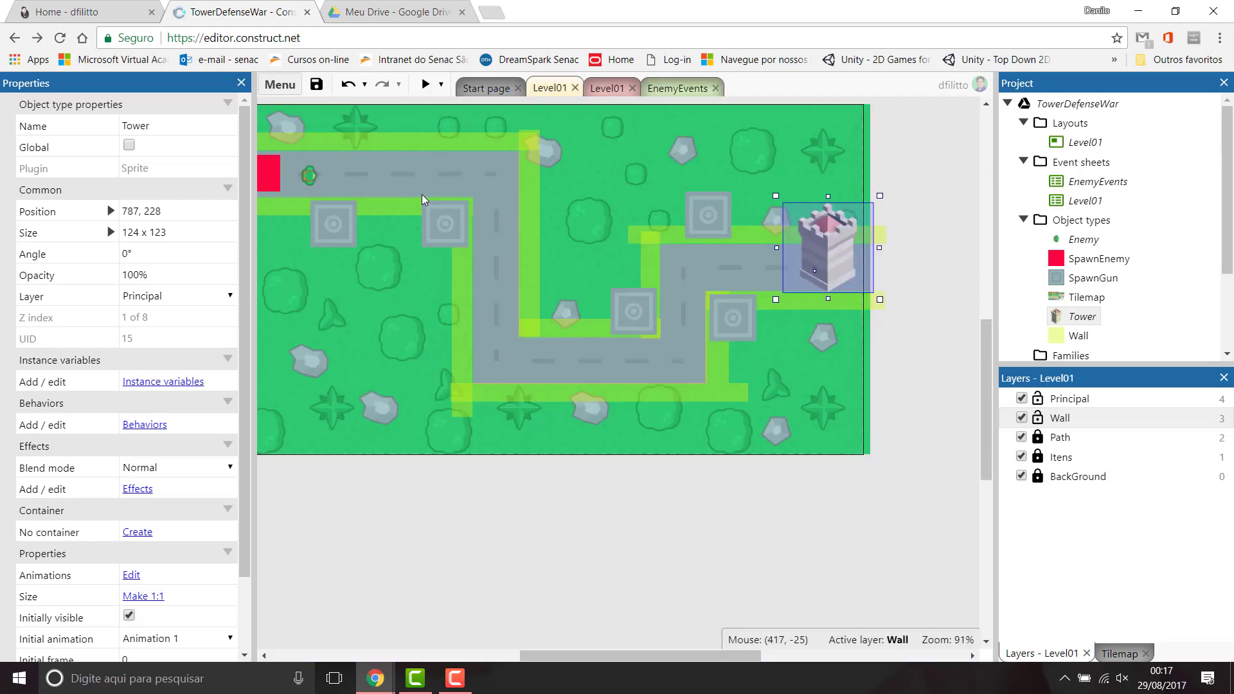
left_click(271, 171)
double_click(318, 183)
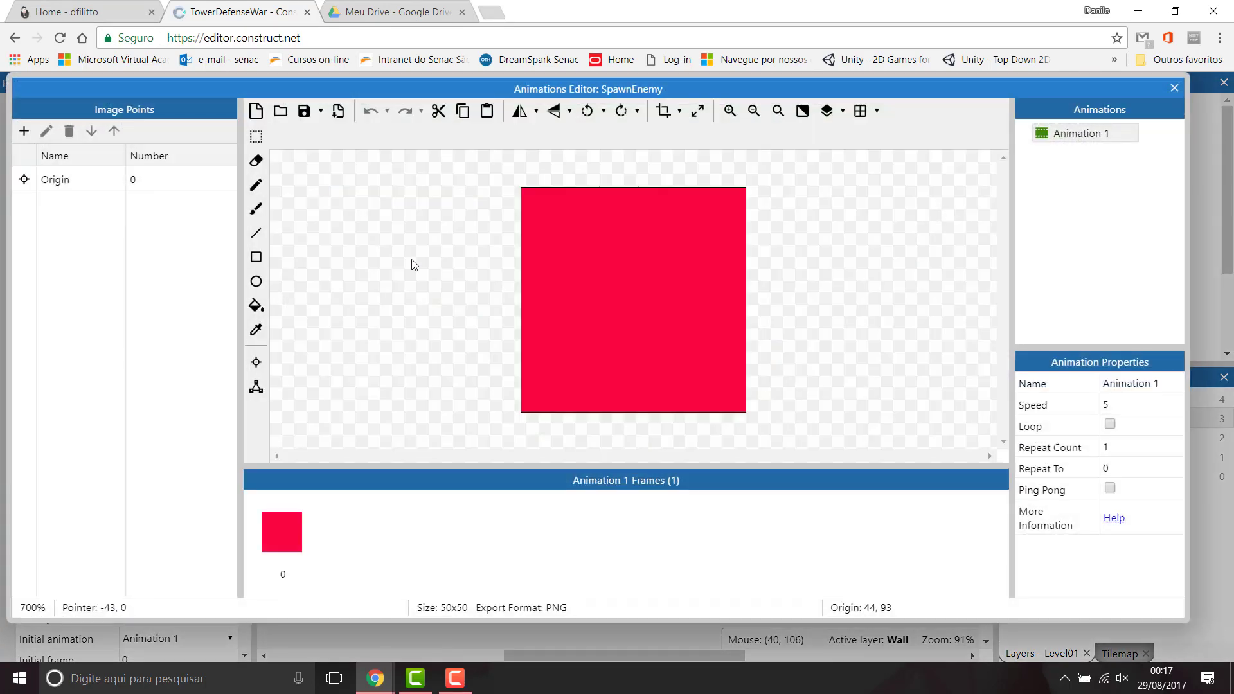
left_click(257, 364)
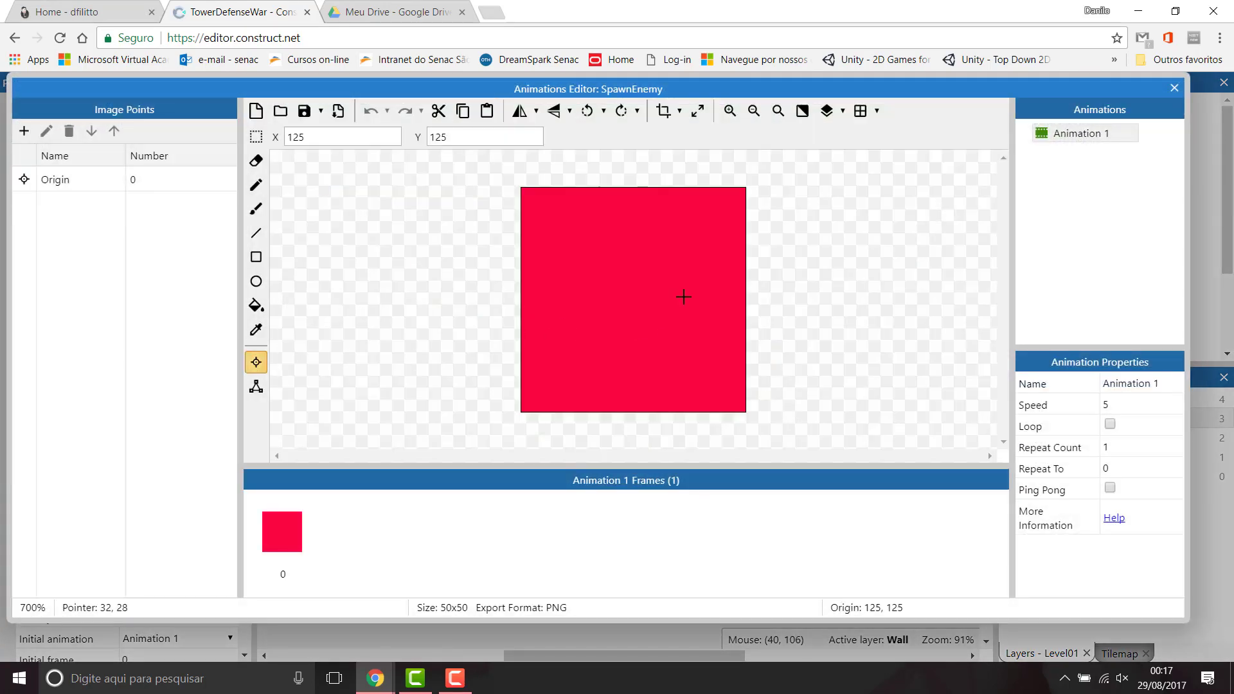
right_click(68, 185)
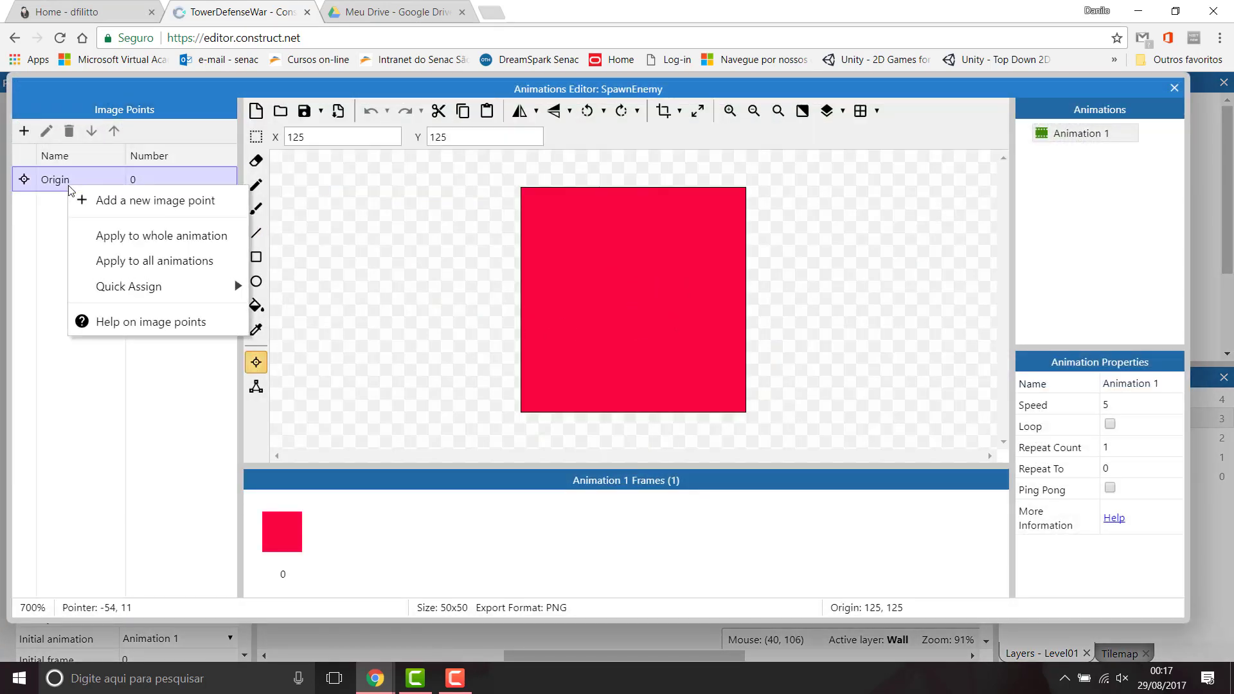
mouse_move(125, 284)
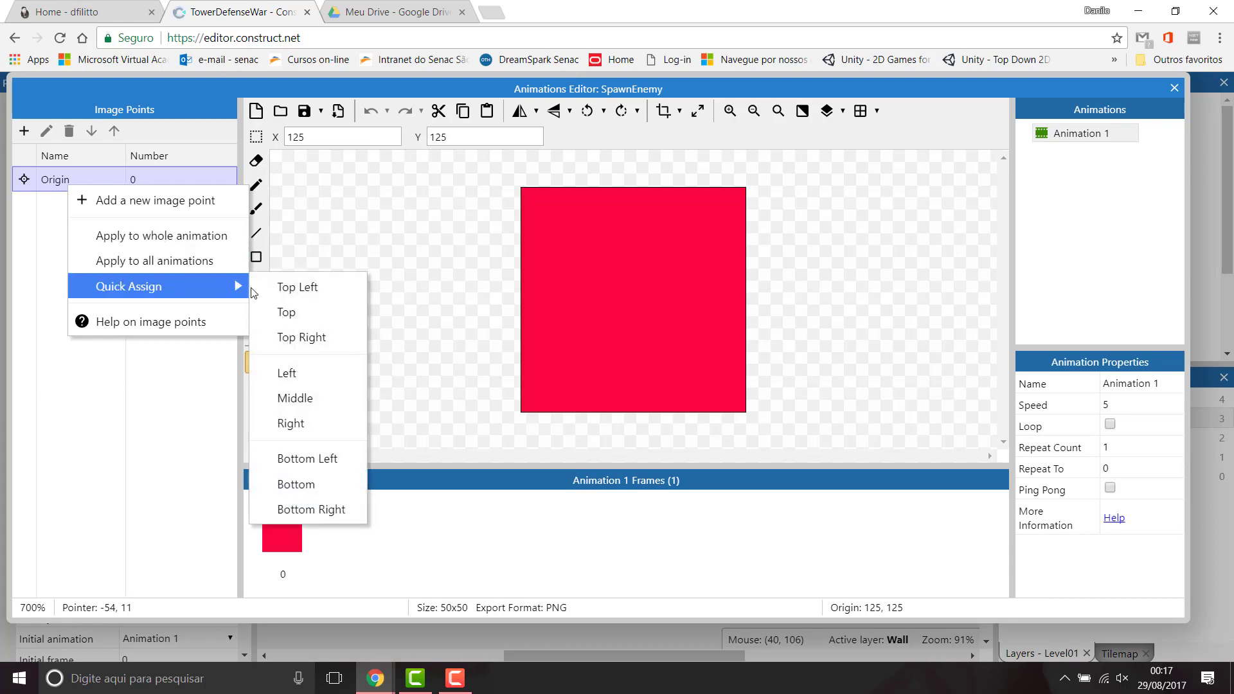
left_click(290, 394)
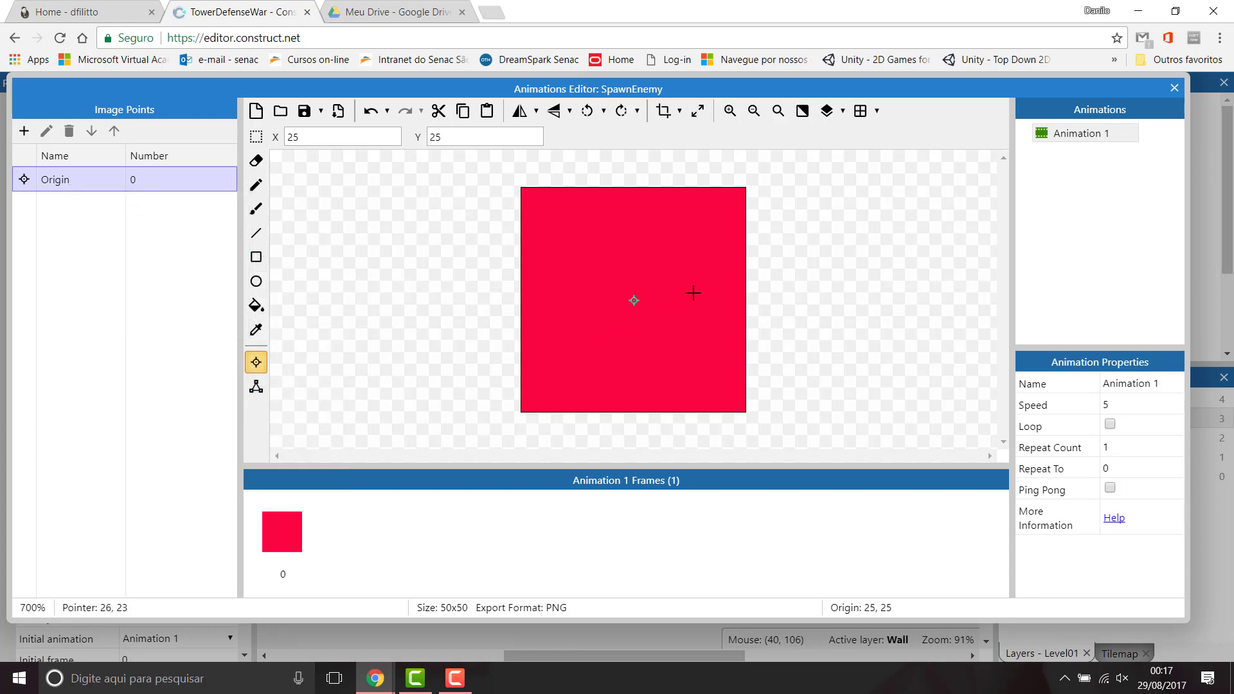
left_click(1175, 88)
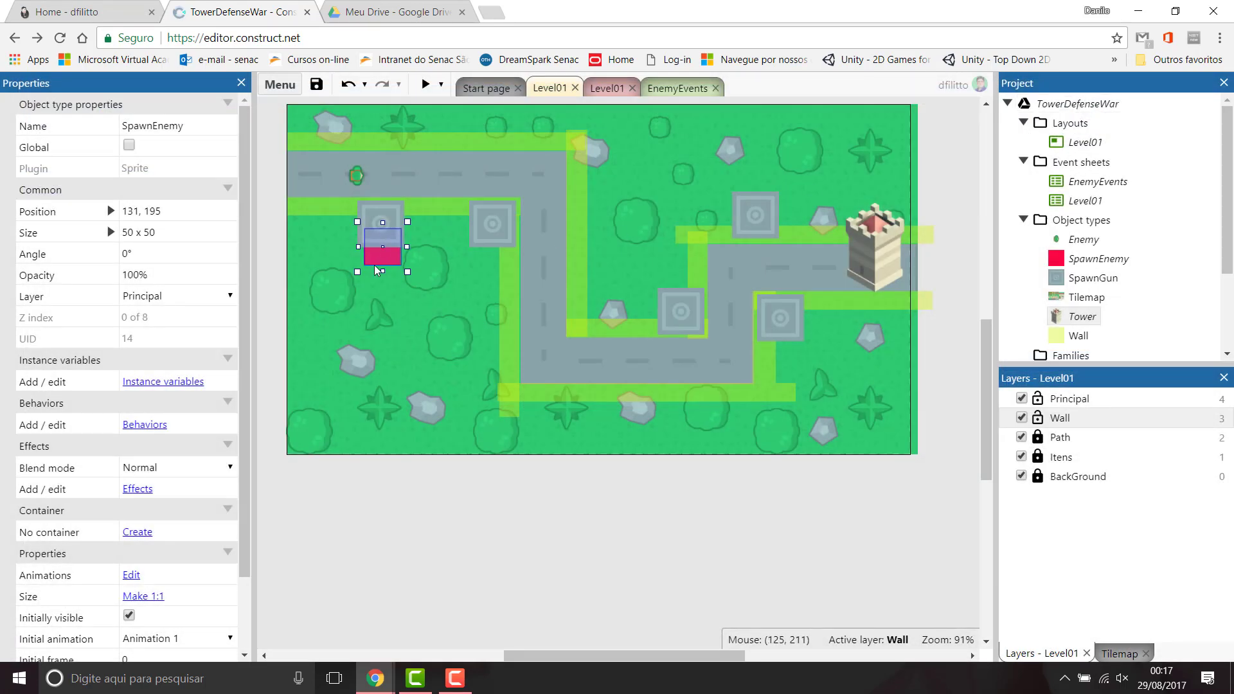
Step: Place SpawnEnemy at the start of the road and run a preview
left_click_drag(364, 243, 306, 194)
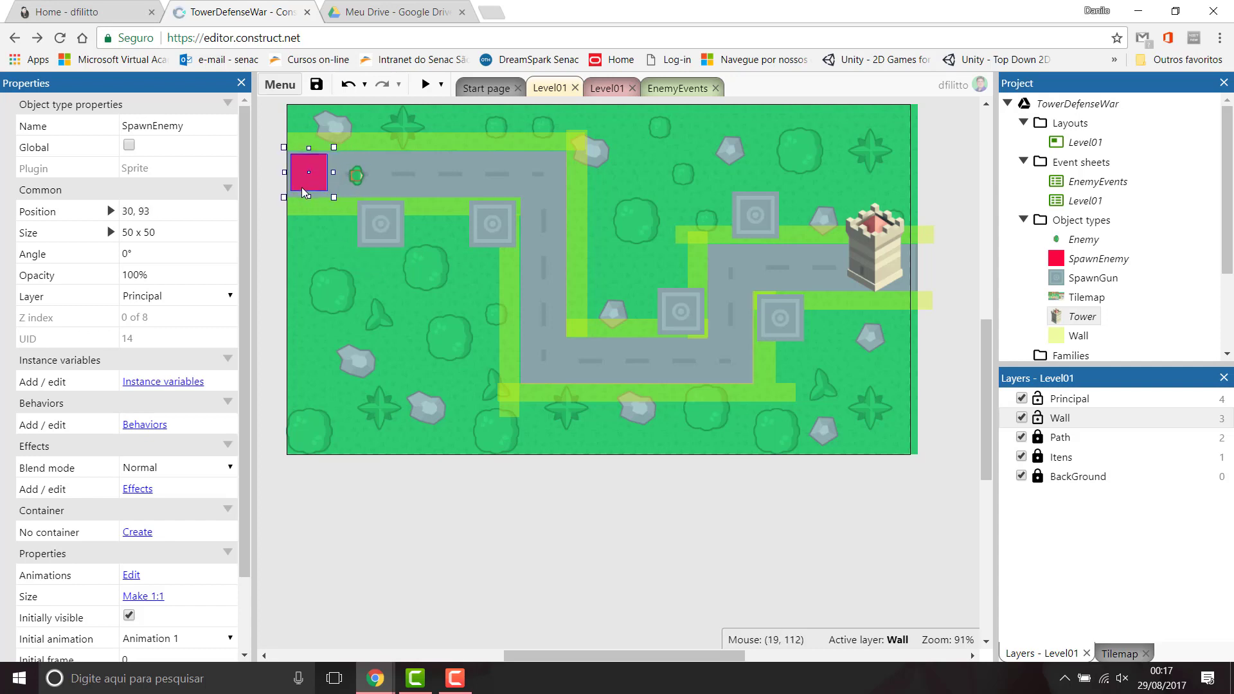
left_click_drag(303, 190, 306, 192)
left_click(427, 84)
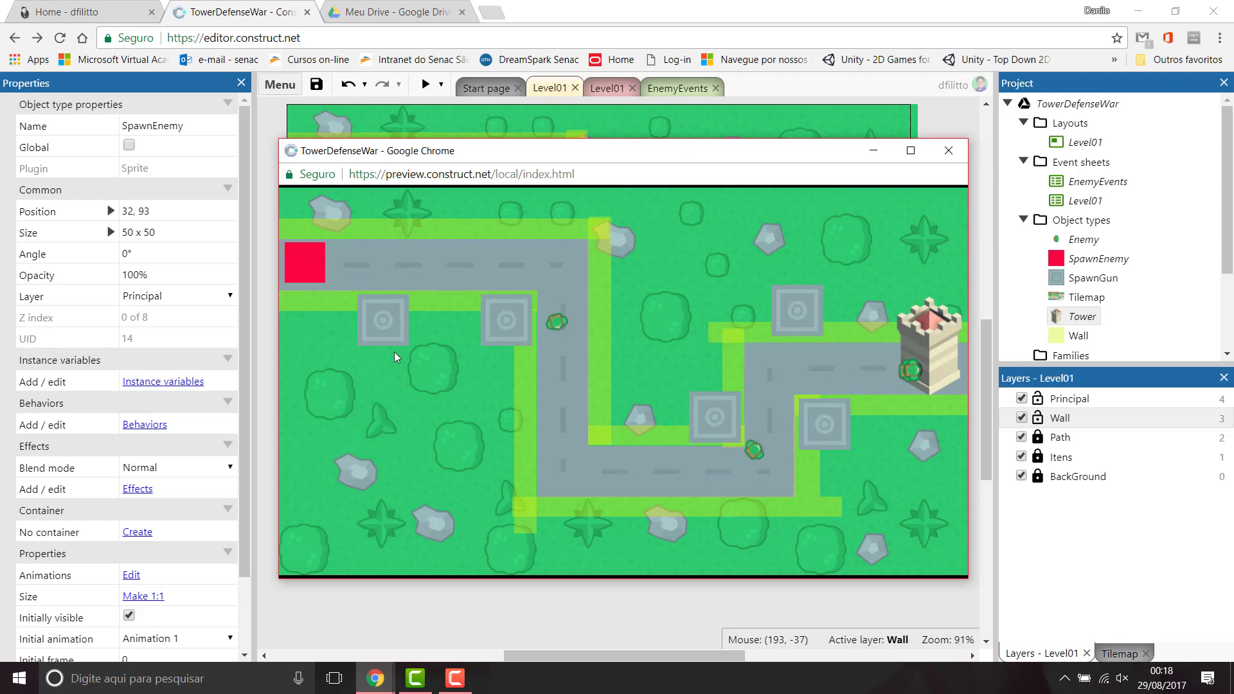
Step: Close the preview and set the Enemy's Pathfinding Max speed to 100
left_click(949, 151)
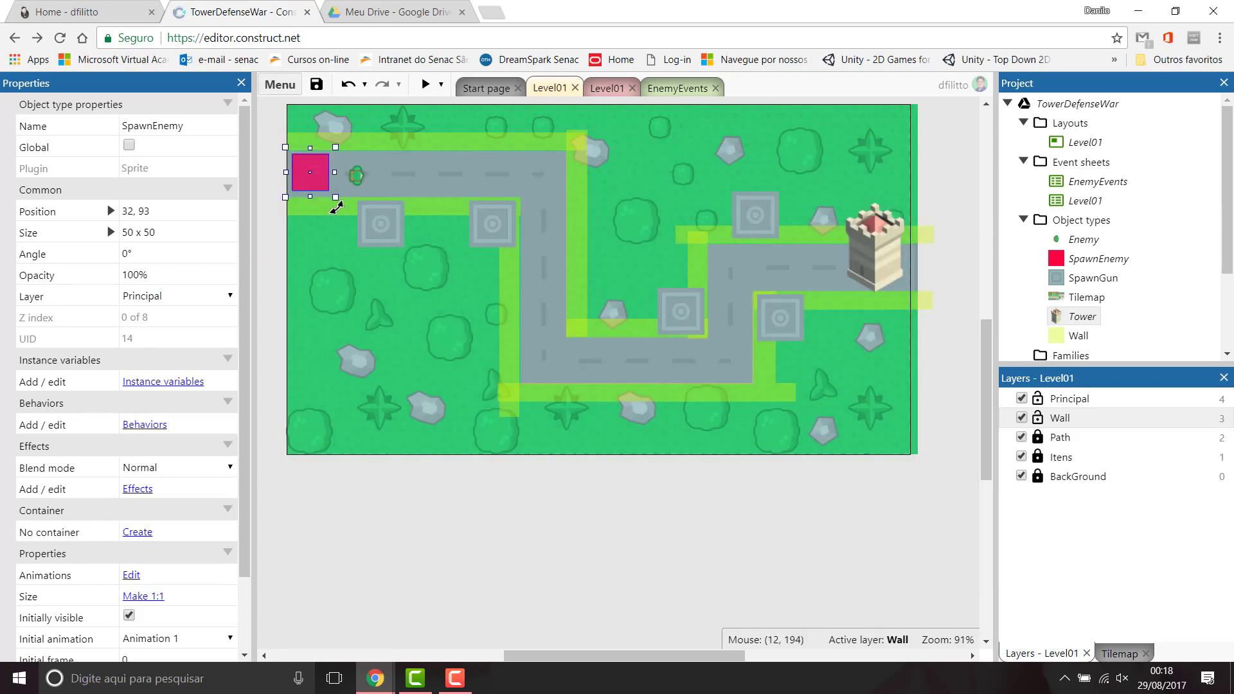
left_click(352, 184)
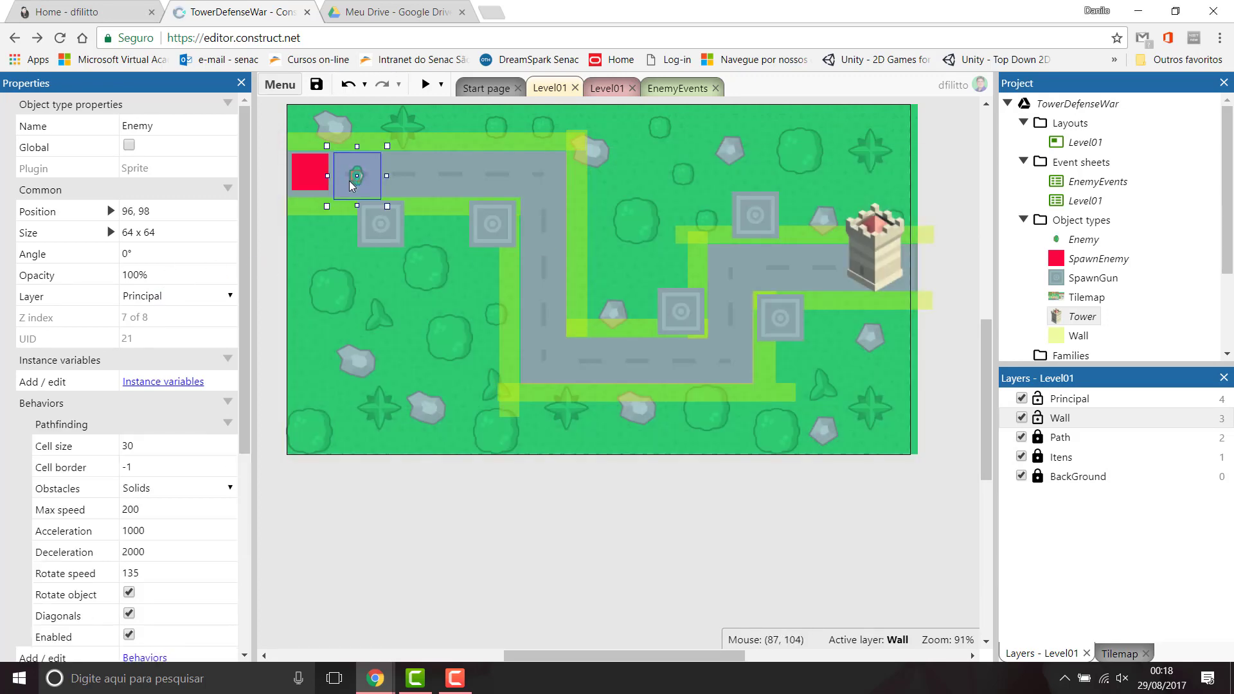
left_click(172, 509)
type("100")
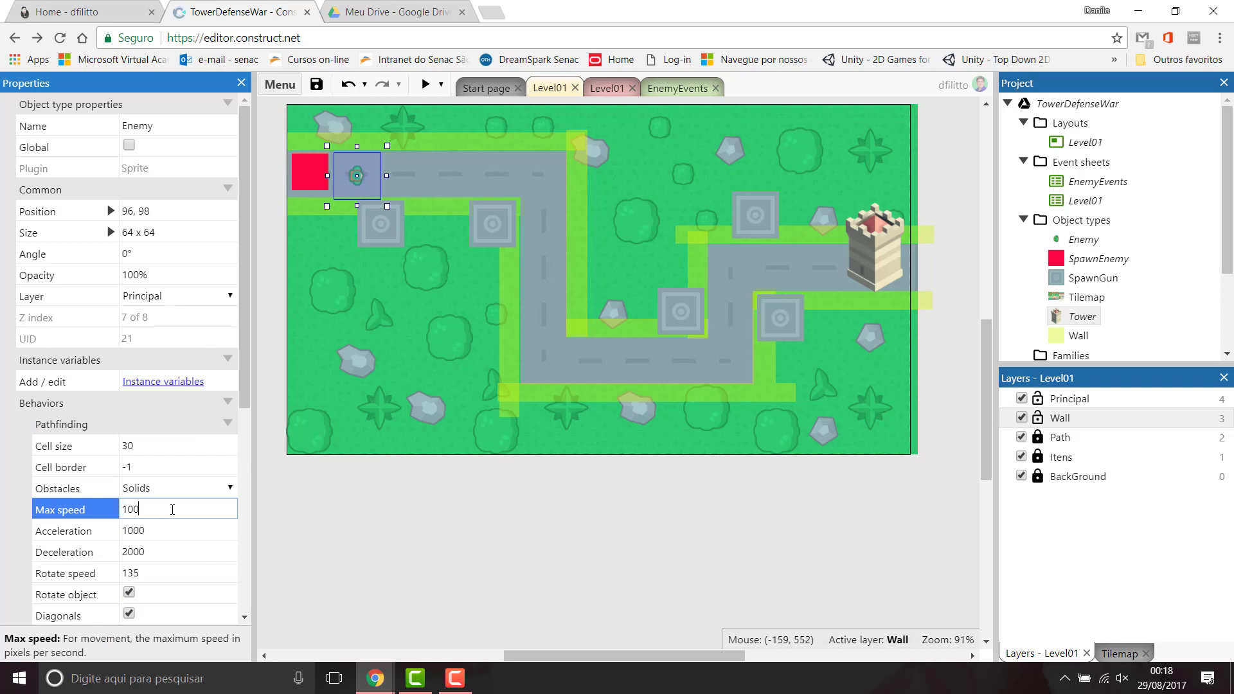
key("Tab")
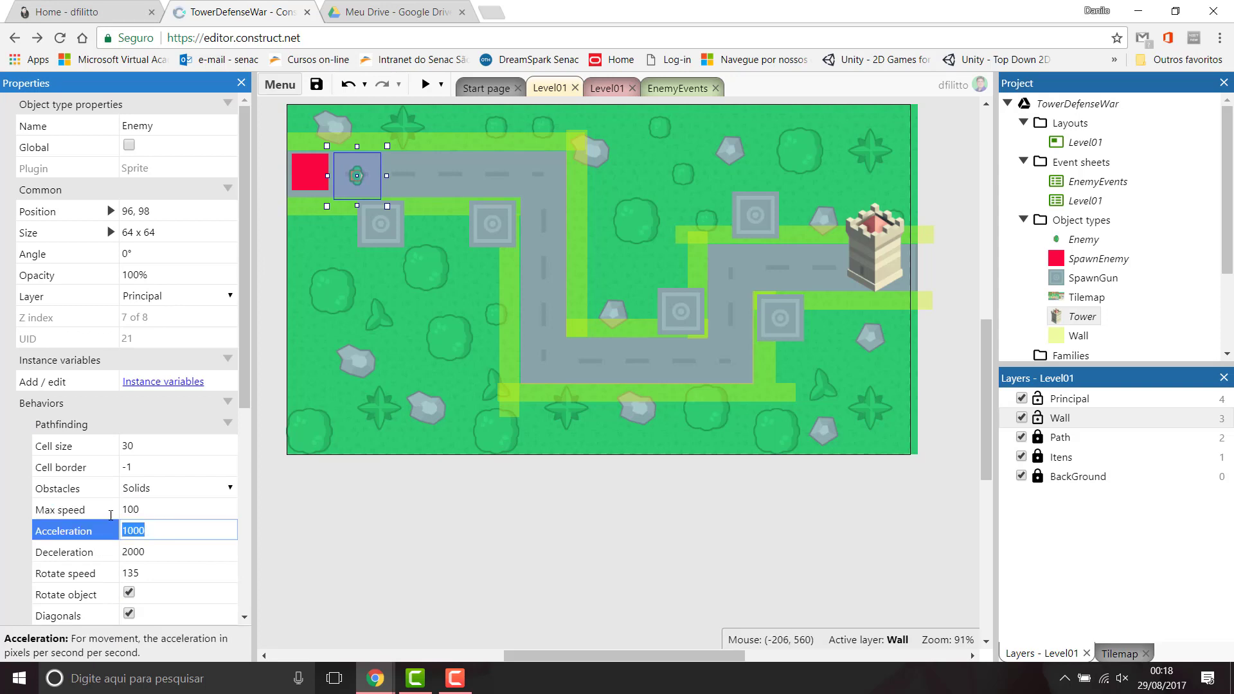
Step: Preview the slower enemies, close the preview, and save TowerDefenseWar
left_click(423, 83)
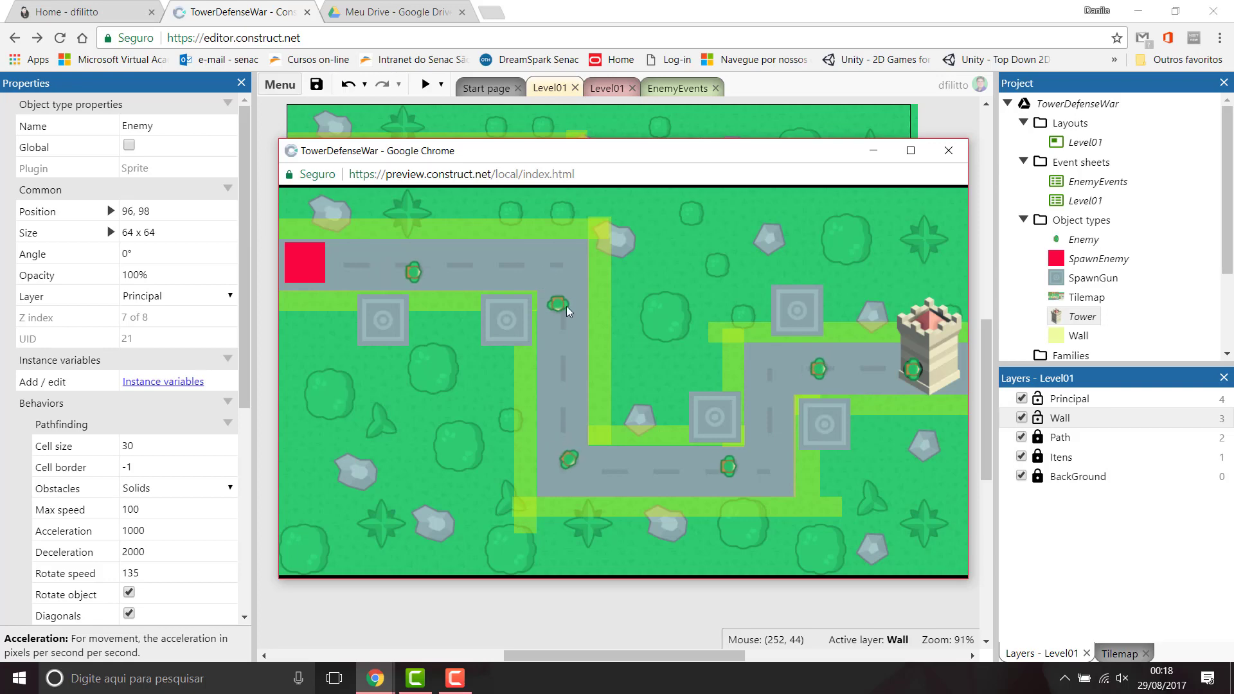
left_click(949, 153)
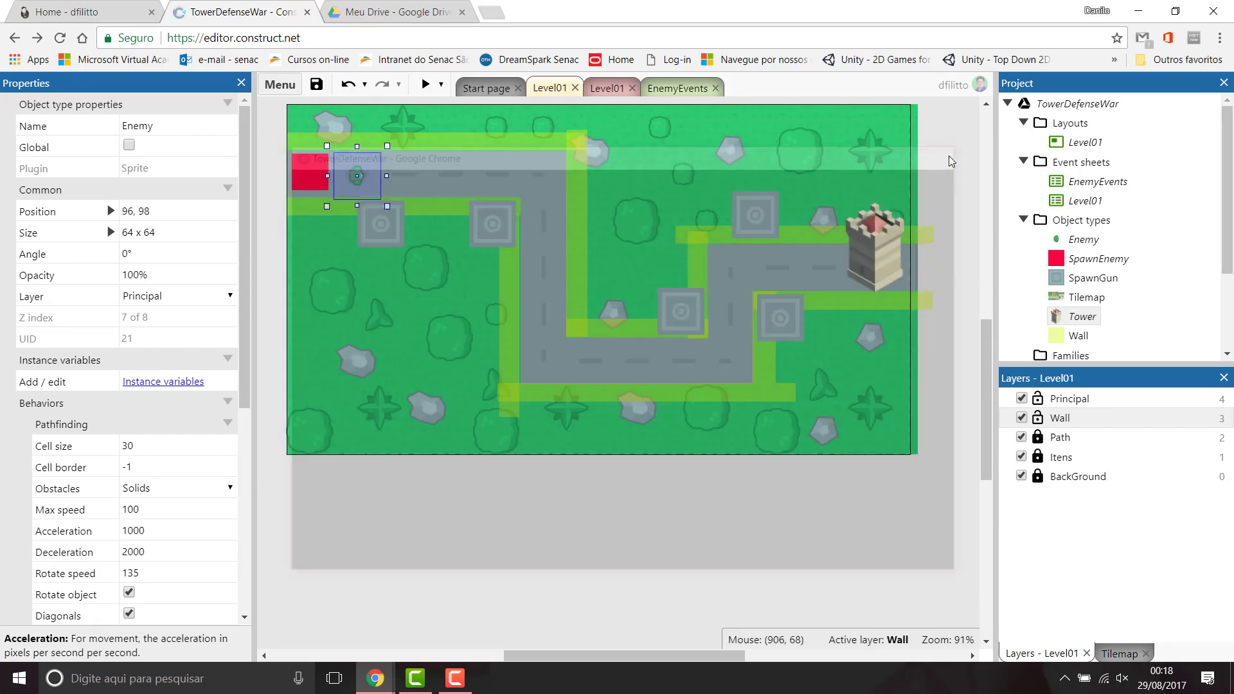
left_click(316, 87)
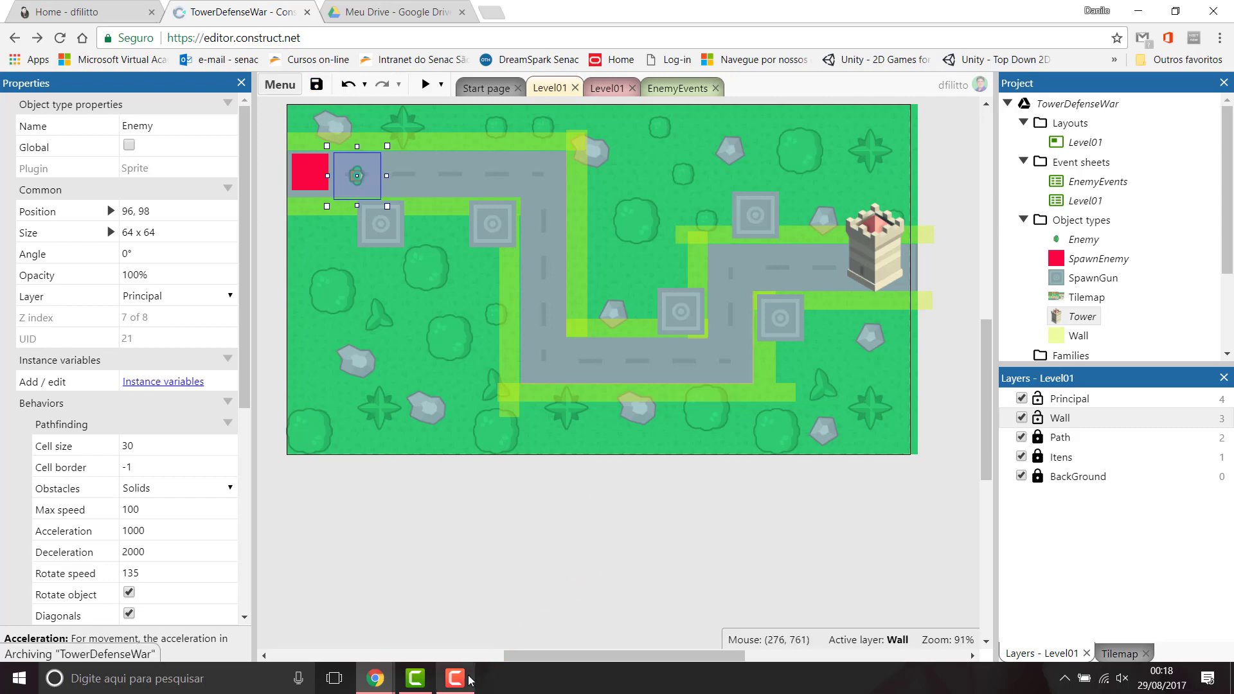